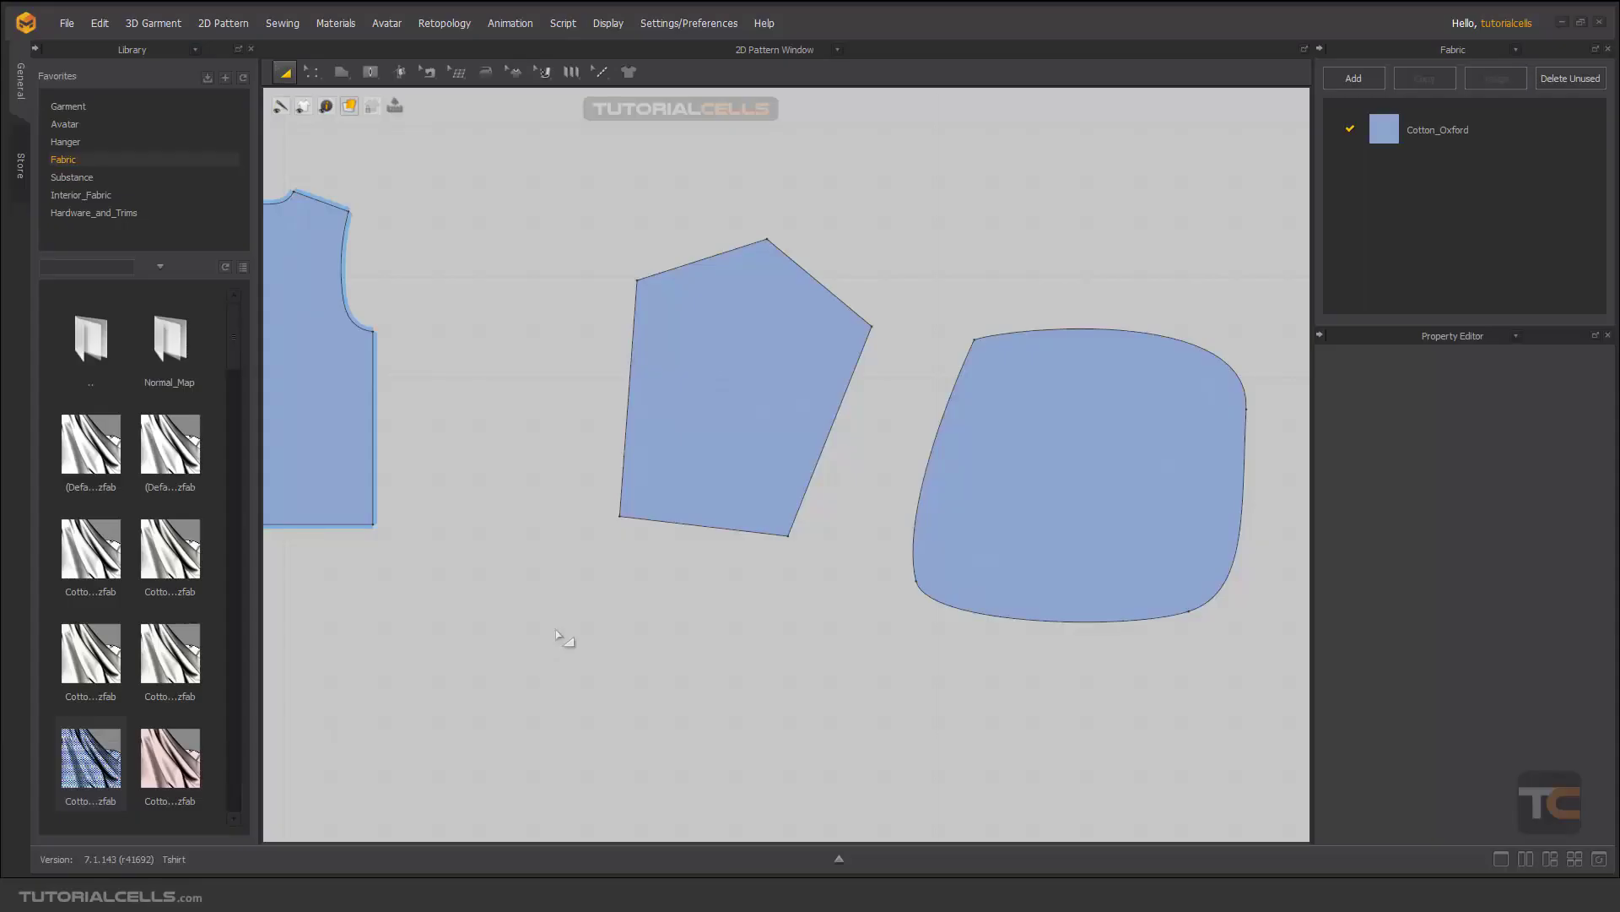
Select the pentagon pattern and activate the Edit Pattern tool for editing its edges
{"action": "left_click", "coordinate": [676, 467]}
{"action": "middle_click_drag", "start_coordinate": [676, 466], "coordinate": [669, 499]}
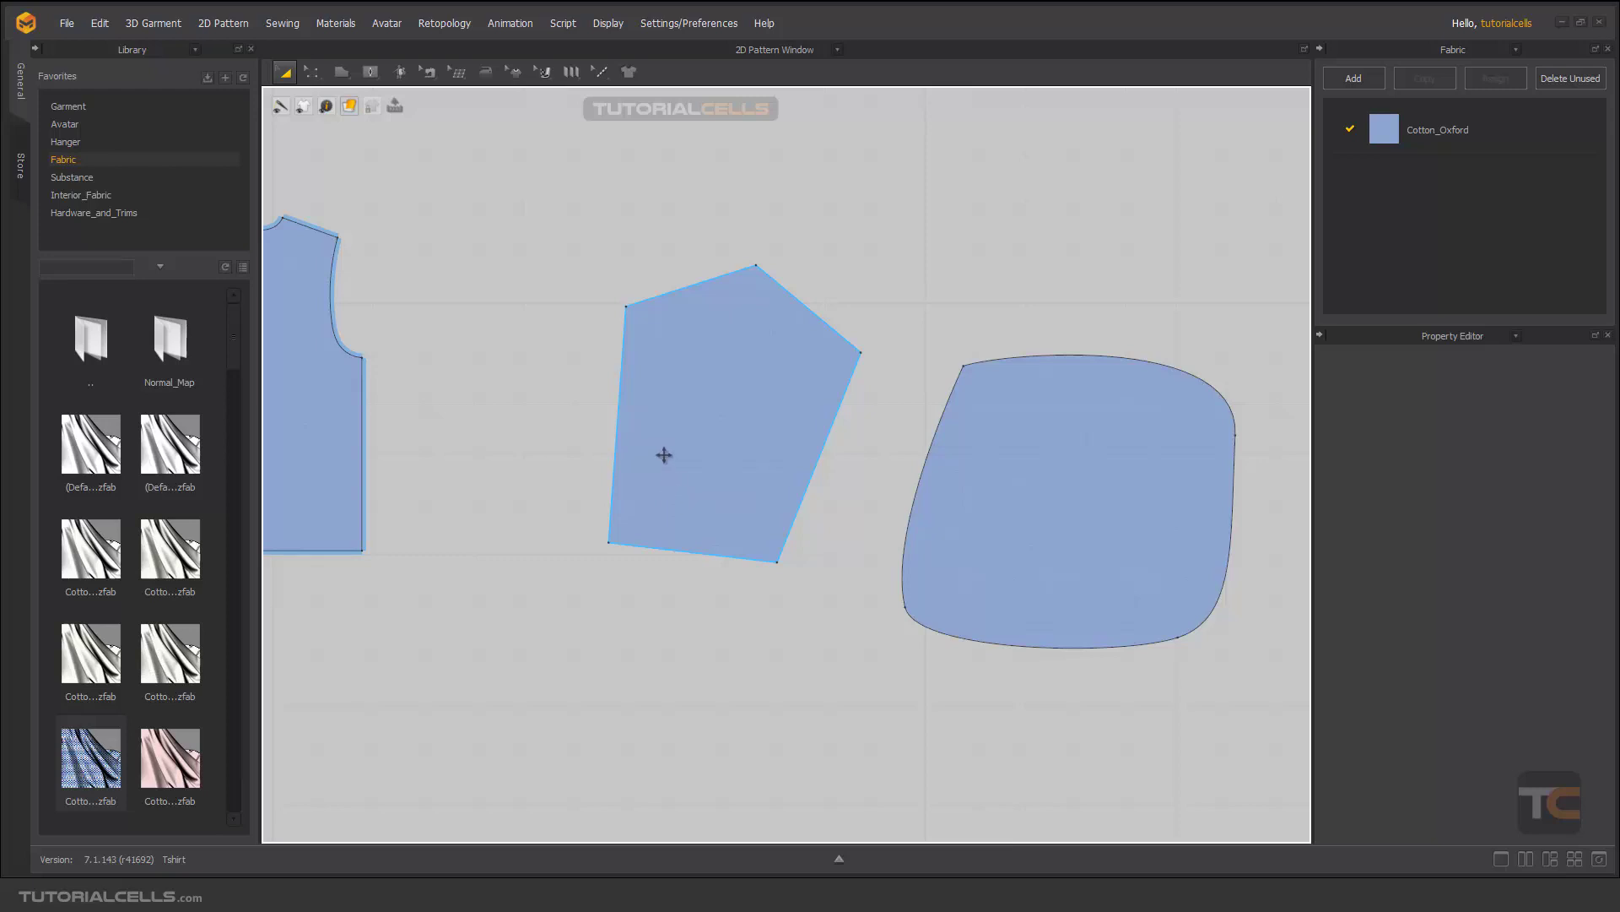
{"action": "left_click", "coordinate": [853, 314]}
{"action": "left_click", "coordinate": [793, 319]}
{"action": "left_click", "coordinate": [311, 76]}
{"action": "left_click", "coordinate": [397, 128]}
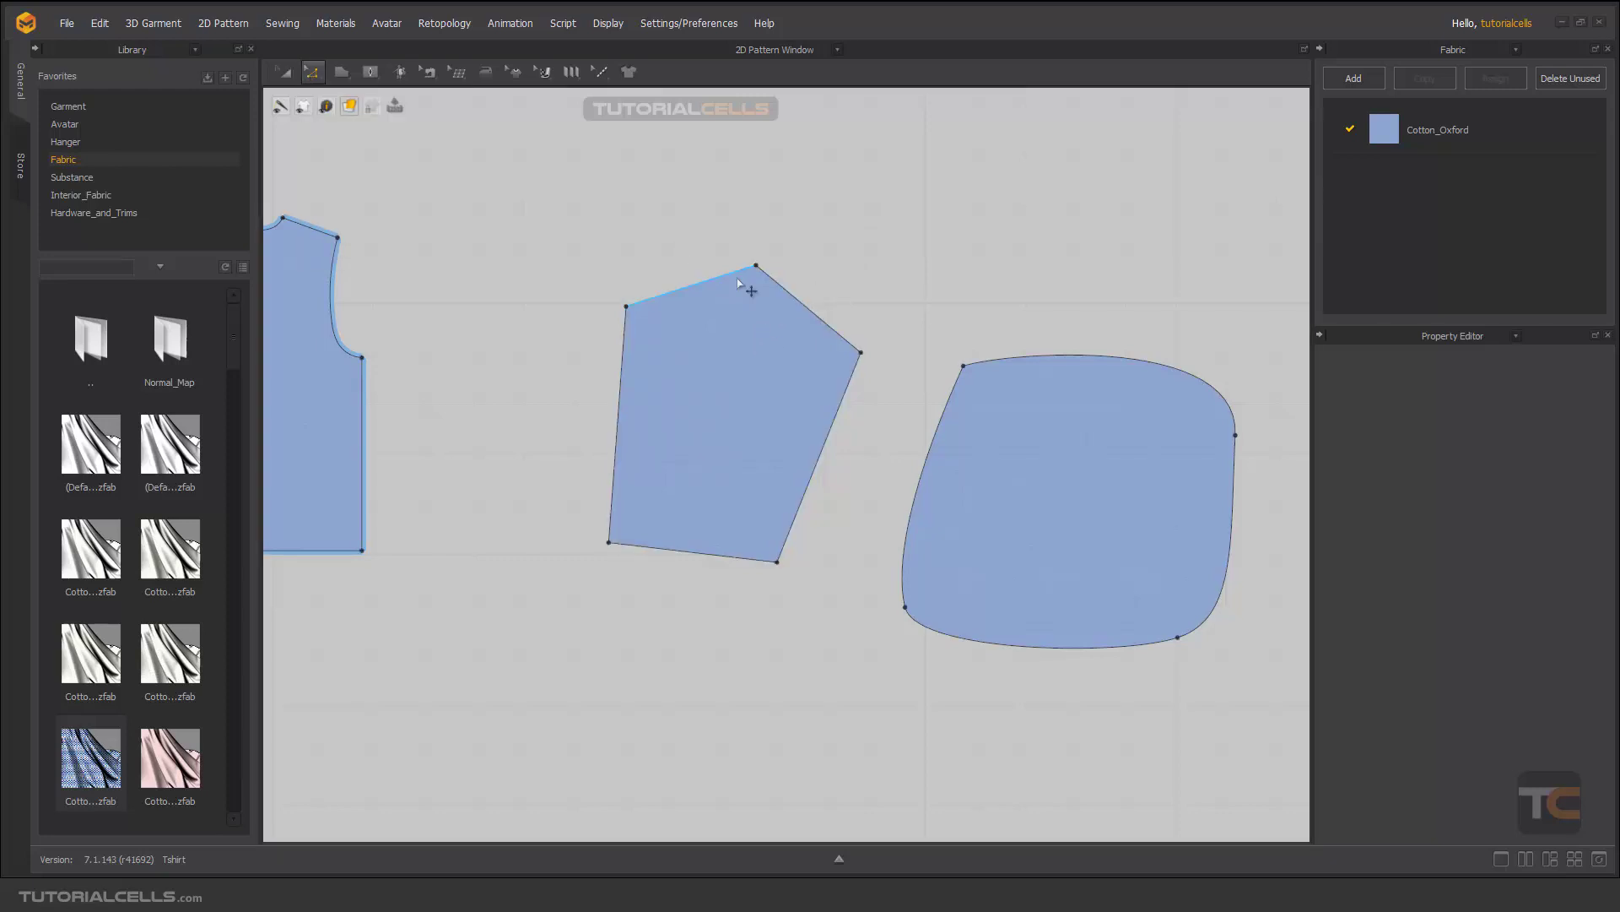
Offset the pentagon's upper-right edge as three internal lines spaced 4.50 cm apart, extended to the outline and without reversed direction
{"action": "left_click", "coordinate": [798, 310]}
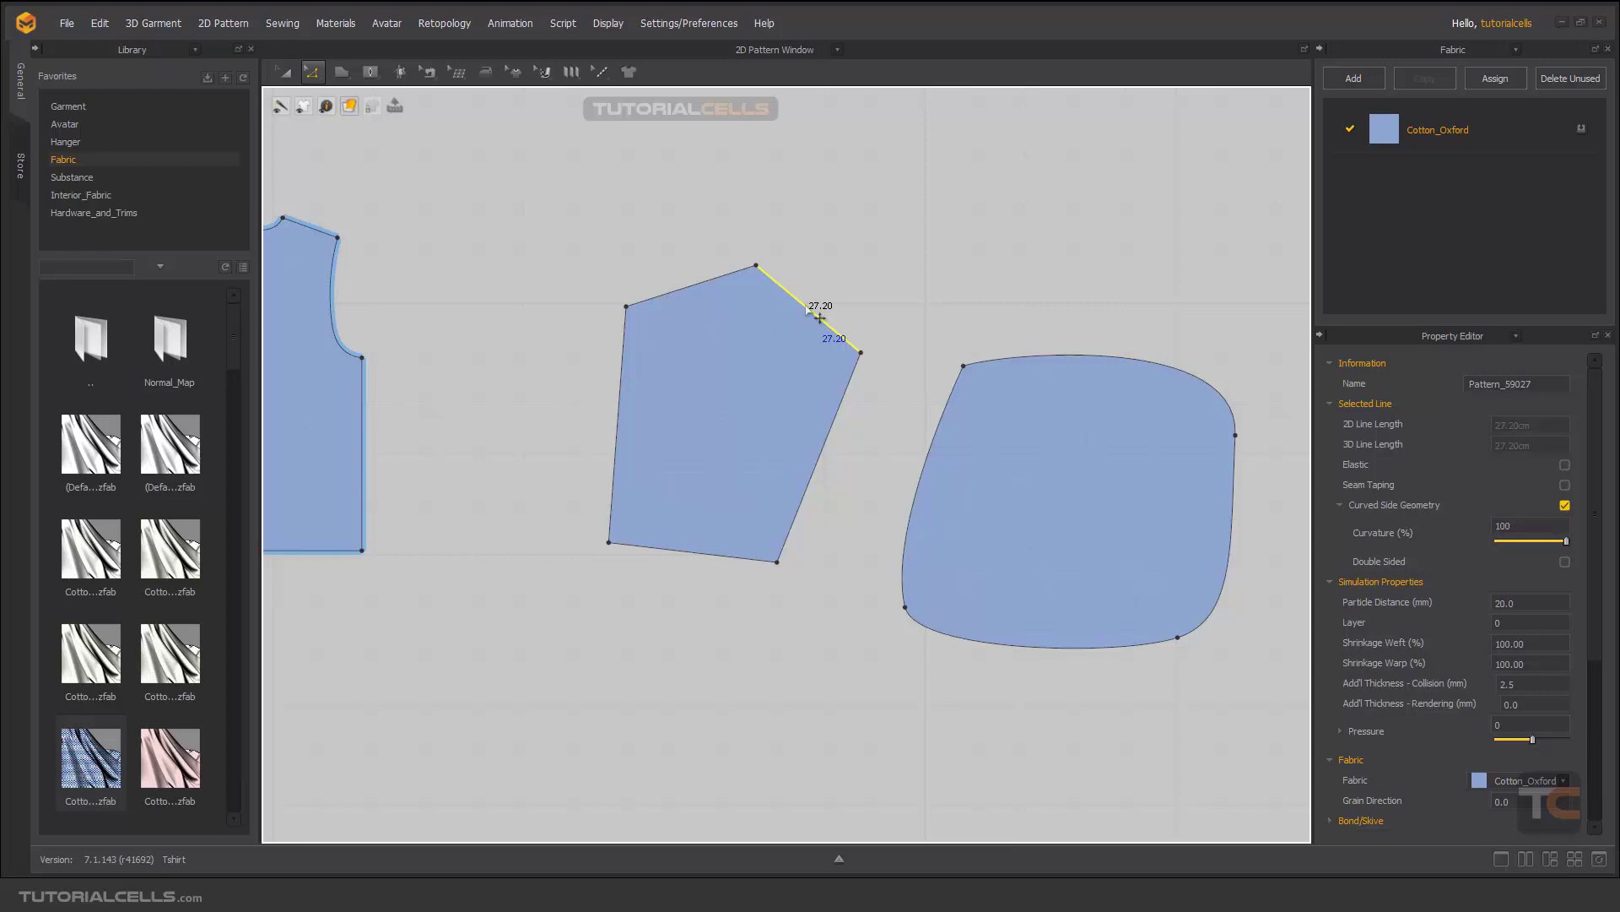
{"action": "right_click", "coordinate": [806, 307]}
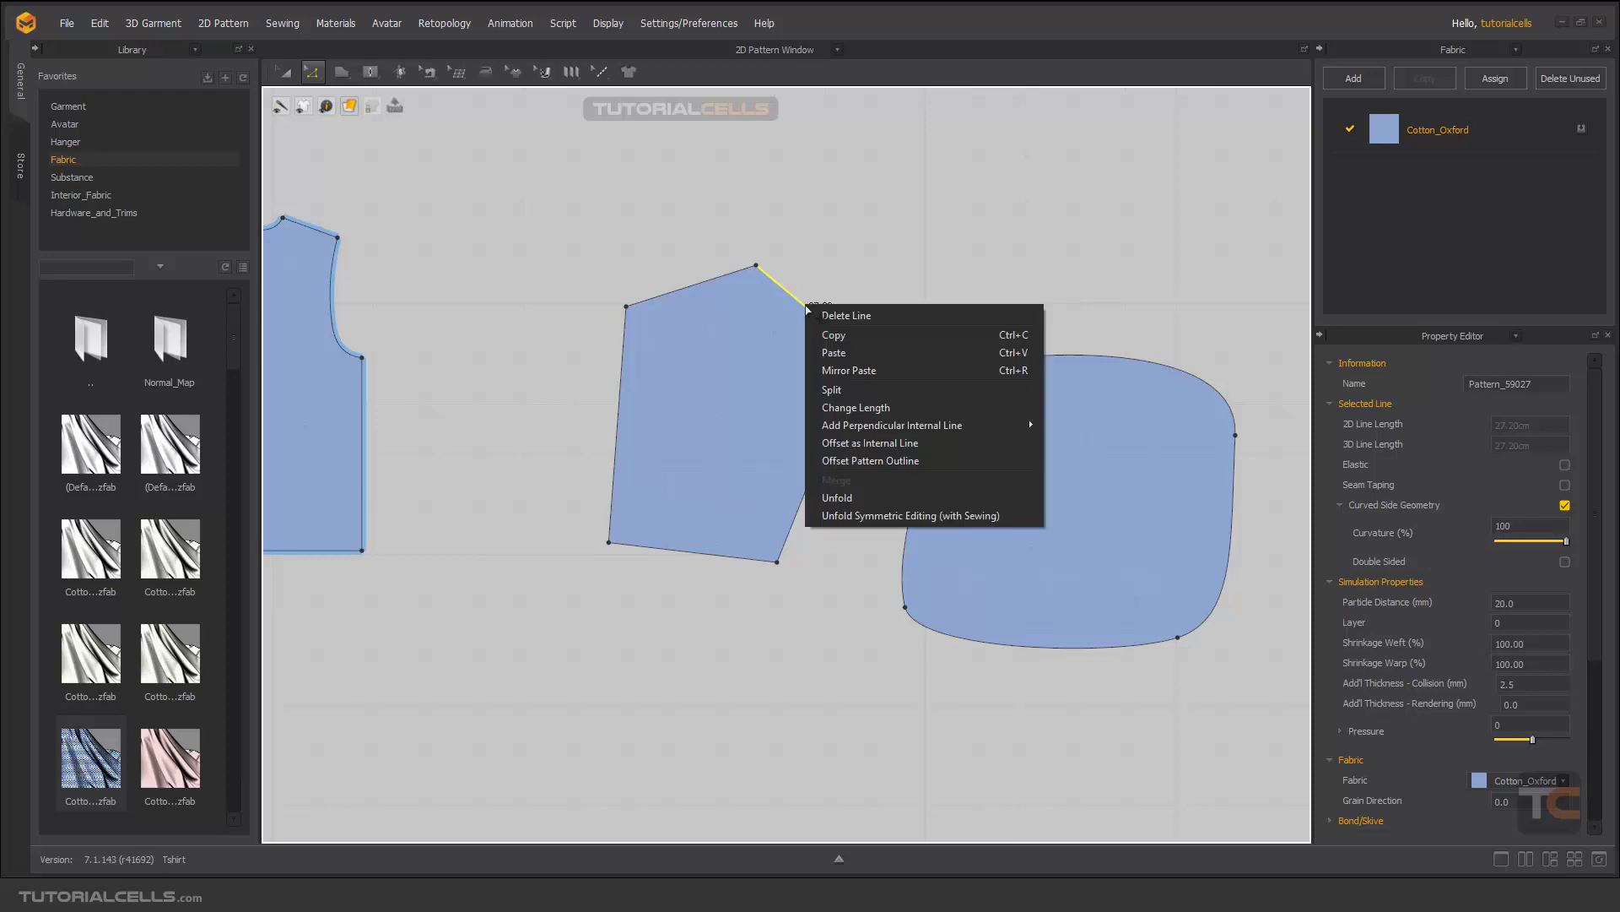
{"action": "left_click", "coordinate": [883, 448]}
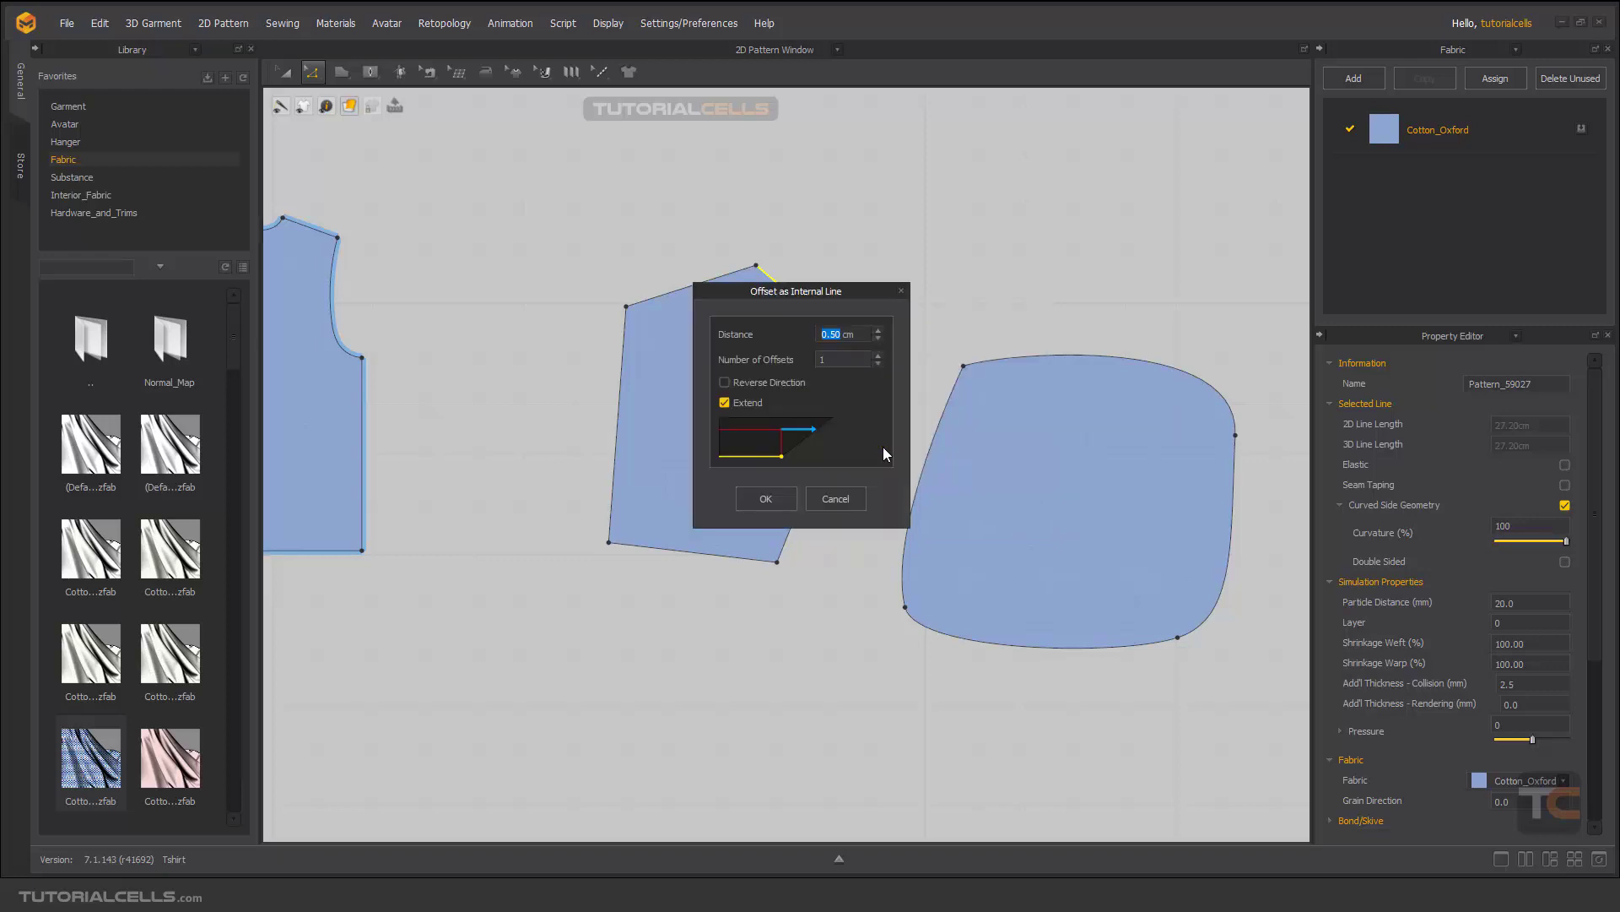
{"action": "left_click_drag", "start_coordinate": [812, 292], "coordinate": [1034, 271]}
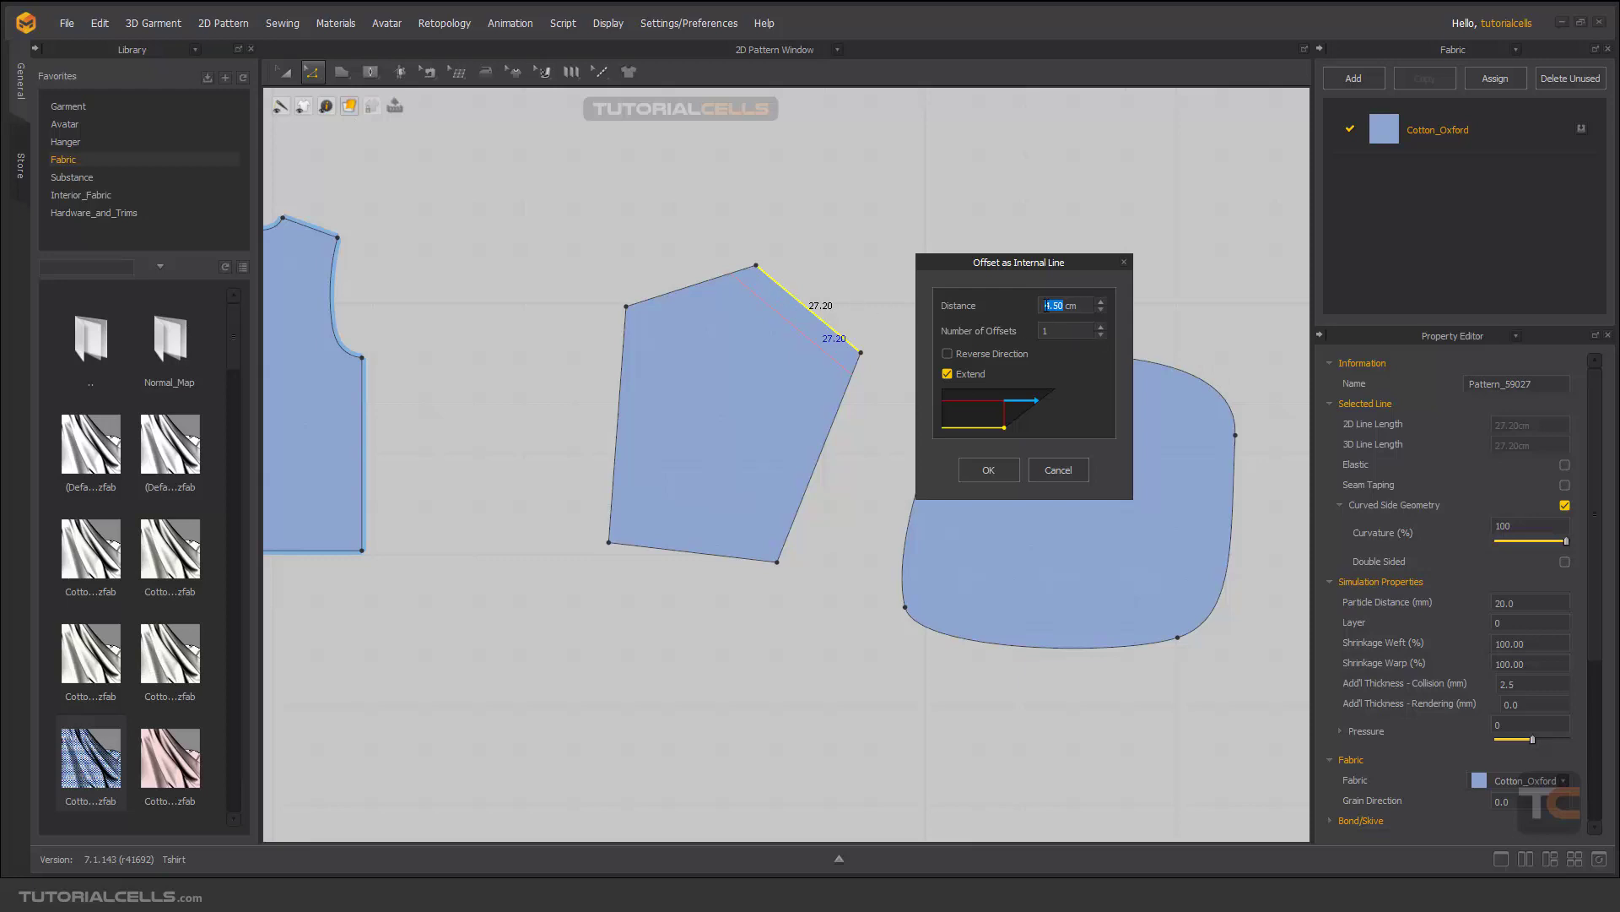
{"action": "left_click", "coordinate": [1100, 327]}
{"action": "left_click", "coordinate": [948, 354]}
{"action": "left_click", "coordinate": [949, 355]}
{"action": "left_click", "coordinate": [978, 471]}
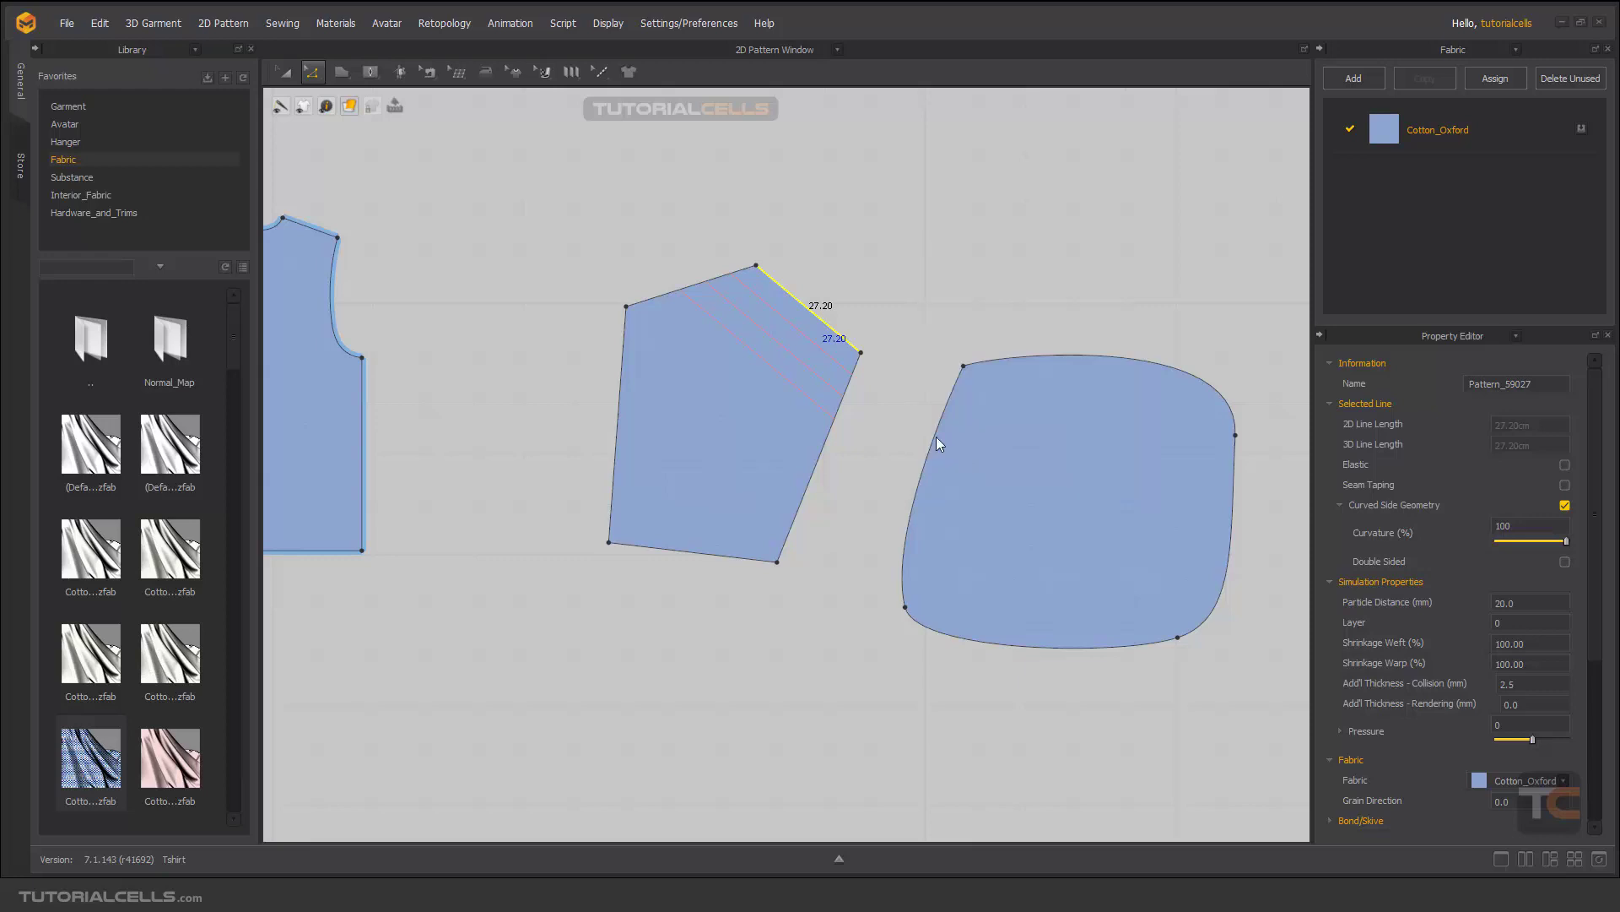
Examine how the ends of the internal lines meet the pentagon's outline
{"action": "left_click", "coordinate": [738, 409]}
{"action": "scroll", "coordinate": [789, 310], "scroll_direction": "up", "scroll_amount": 3}
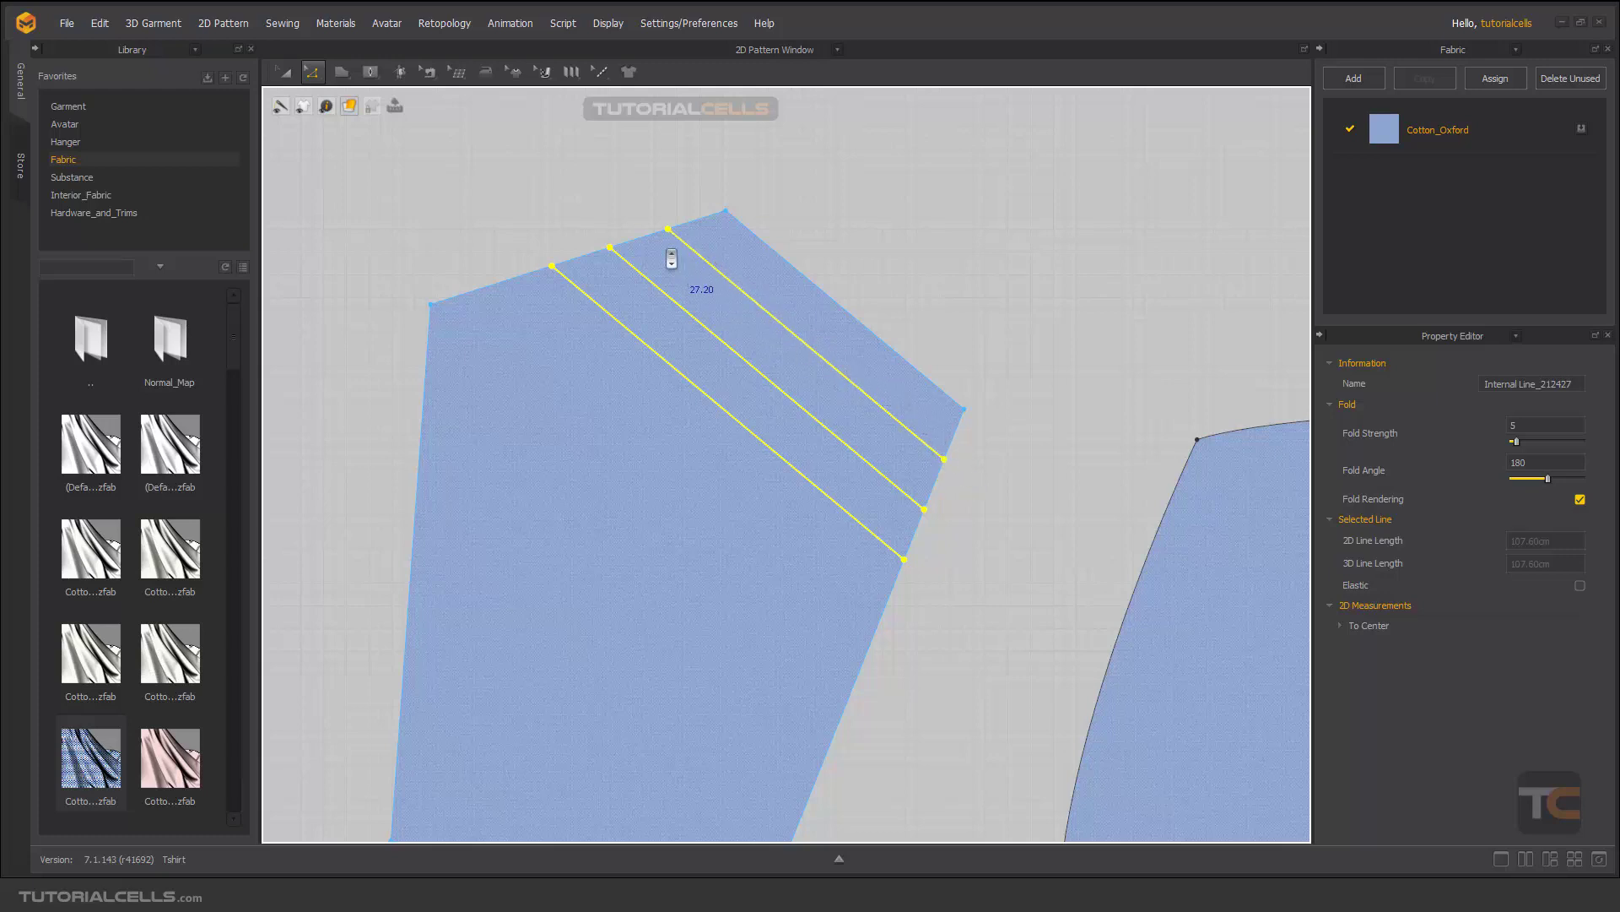
{"action": "scroll", "coordinate": [976, 459], "scroll_direction": "down", "scroll_amount": 1}
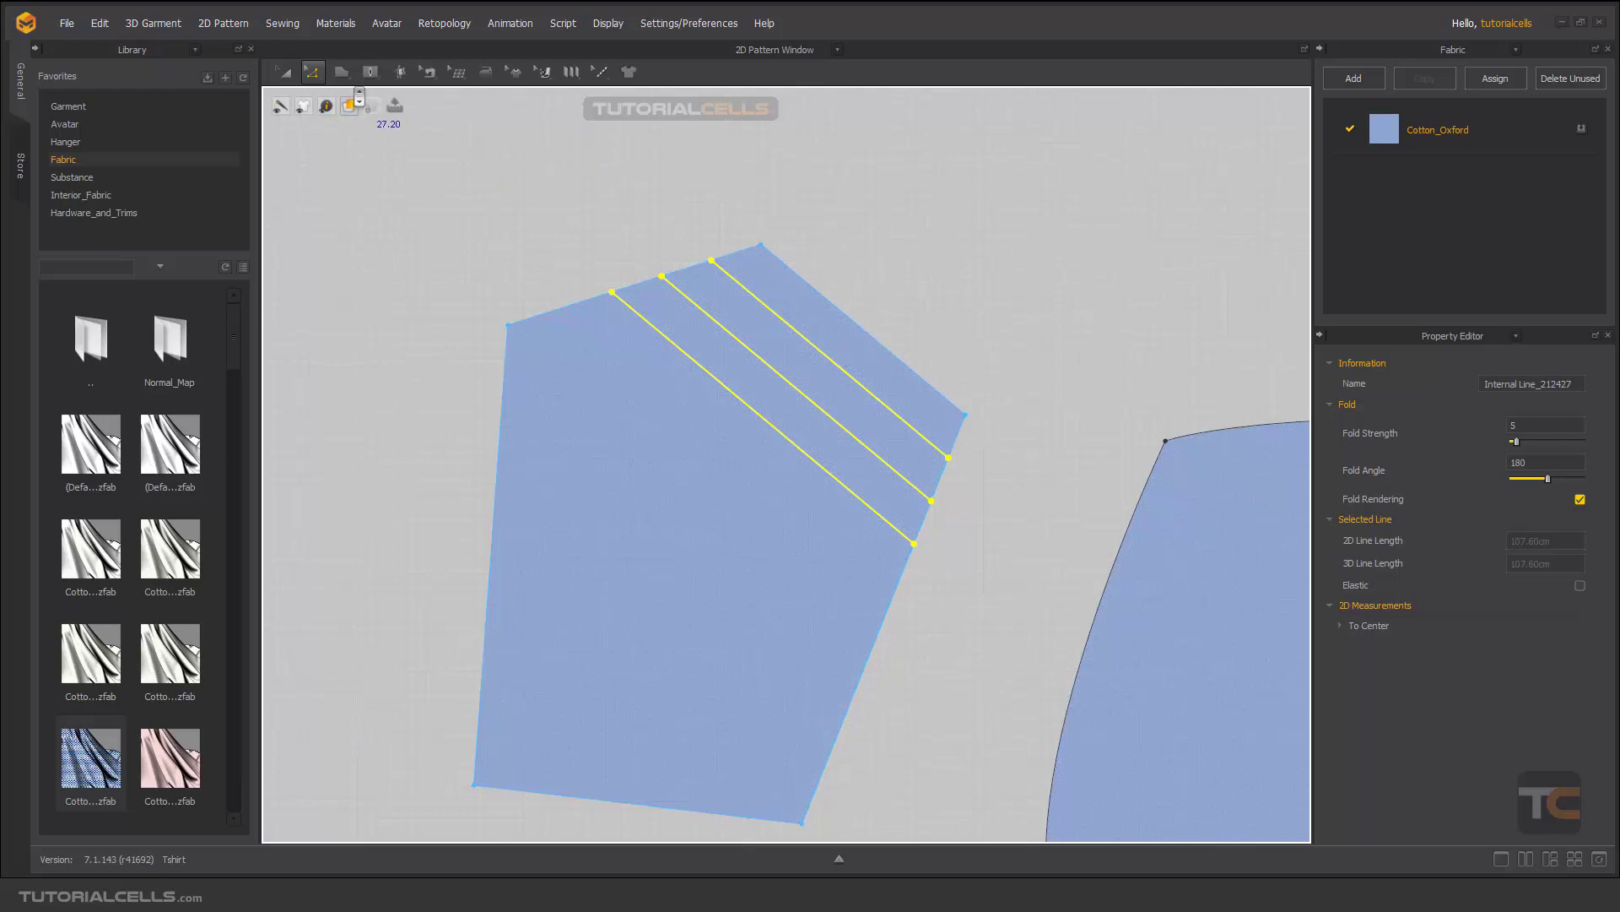
{"action": "left_click", "coordinate": [601, 262]}
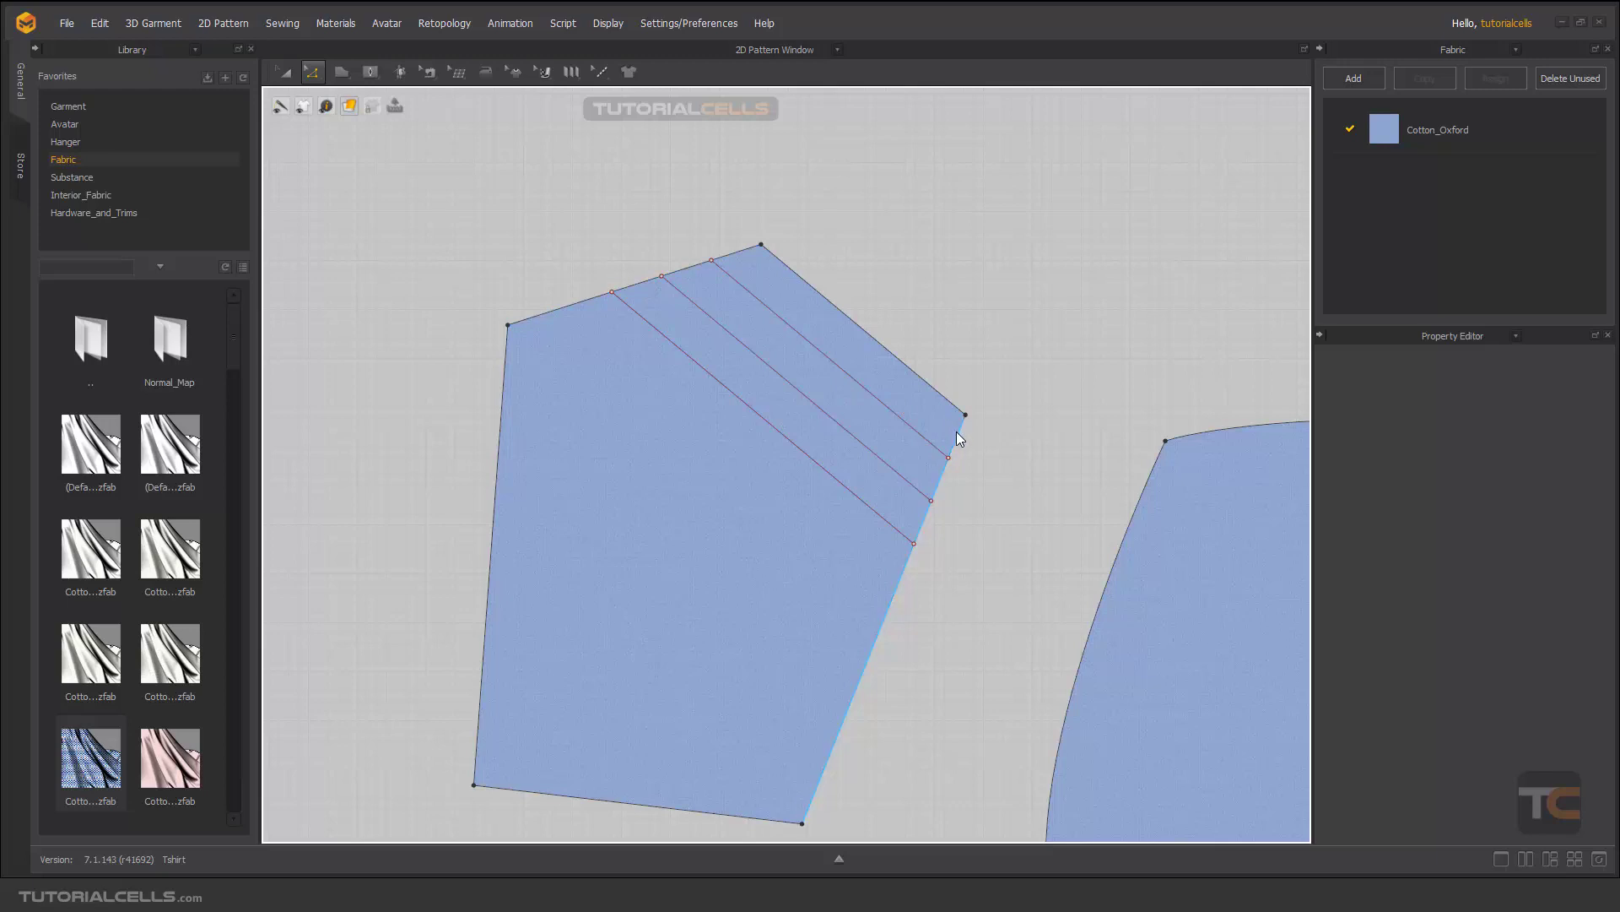
{"action": "scroll", "coordinate": [663, 255], "scroll_direction": "up", "scroll_amount": 3}
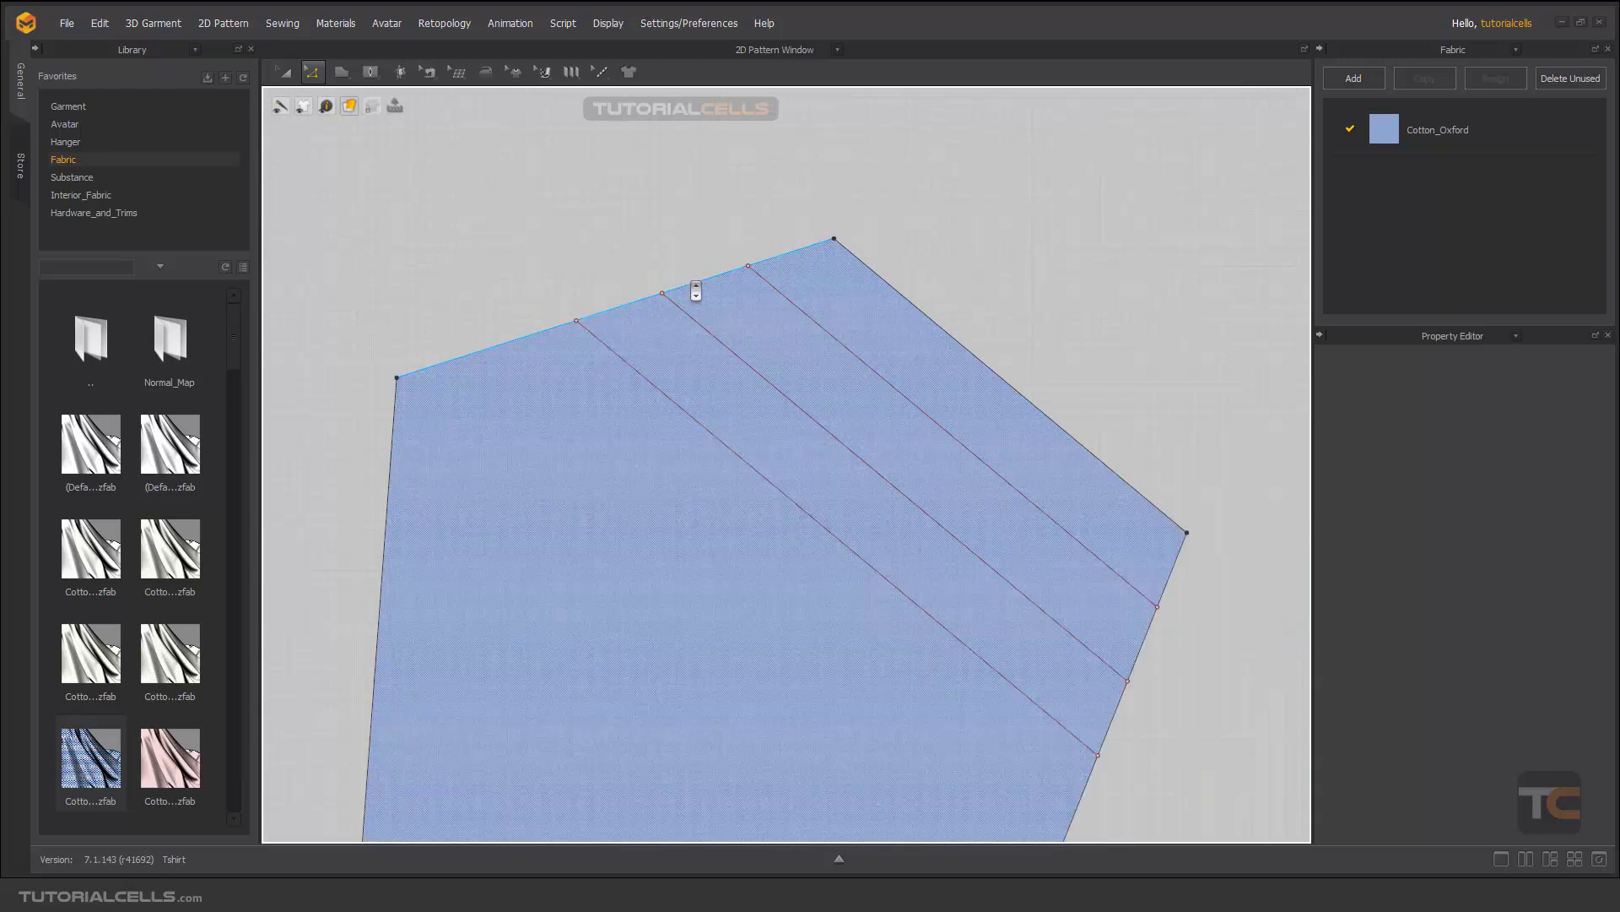
{"action": "left_click", "coordinate": [698, 293]}
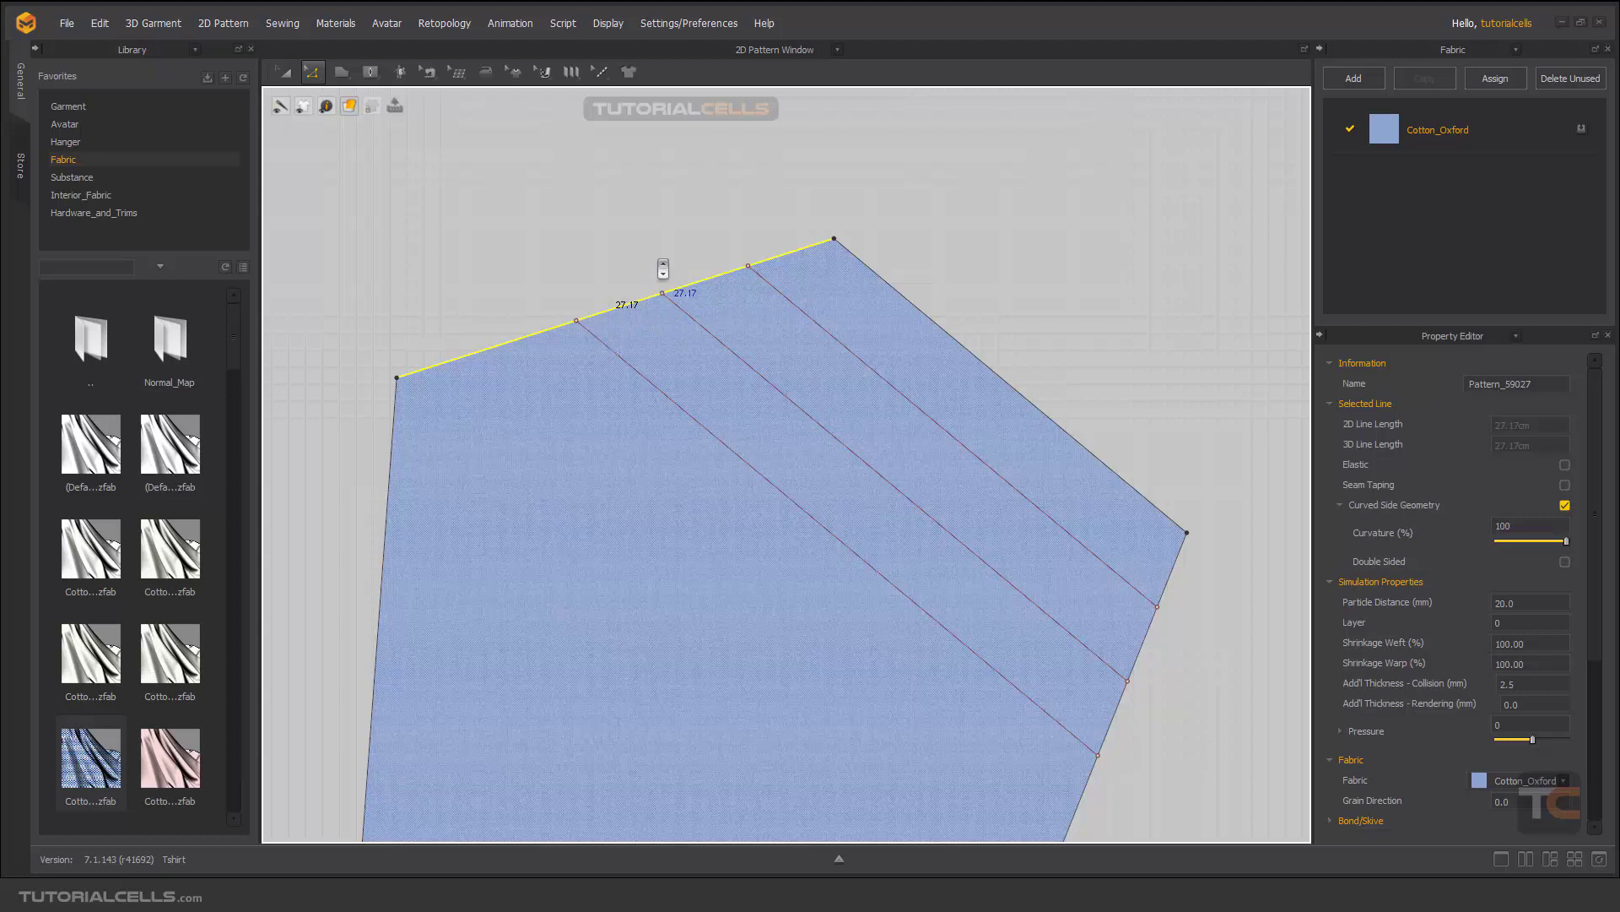
{"action": "left_click", "coordinate": [662, 263]}
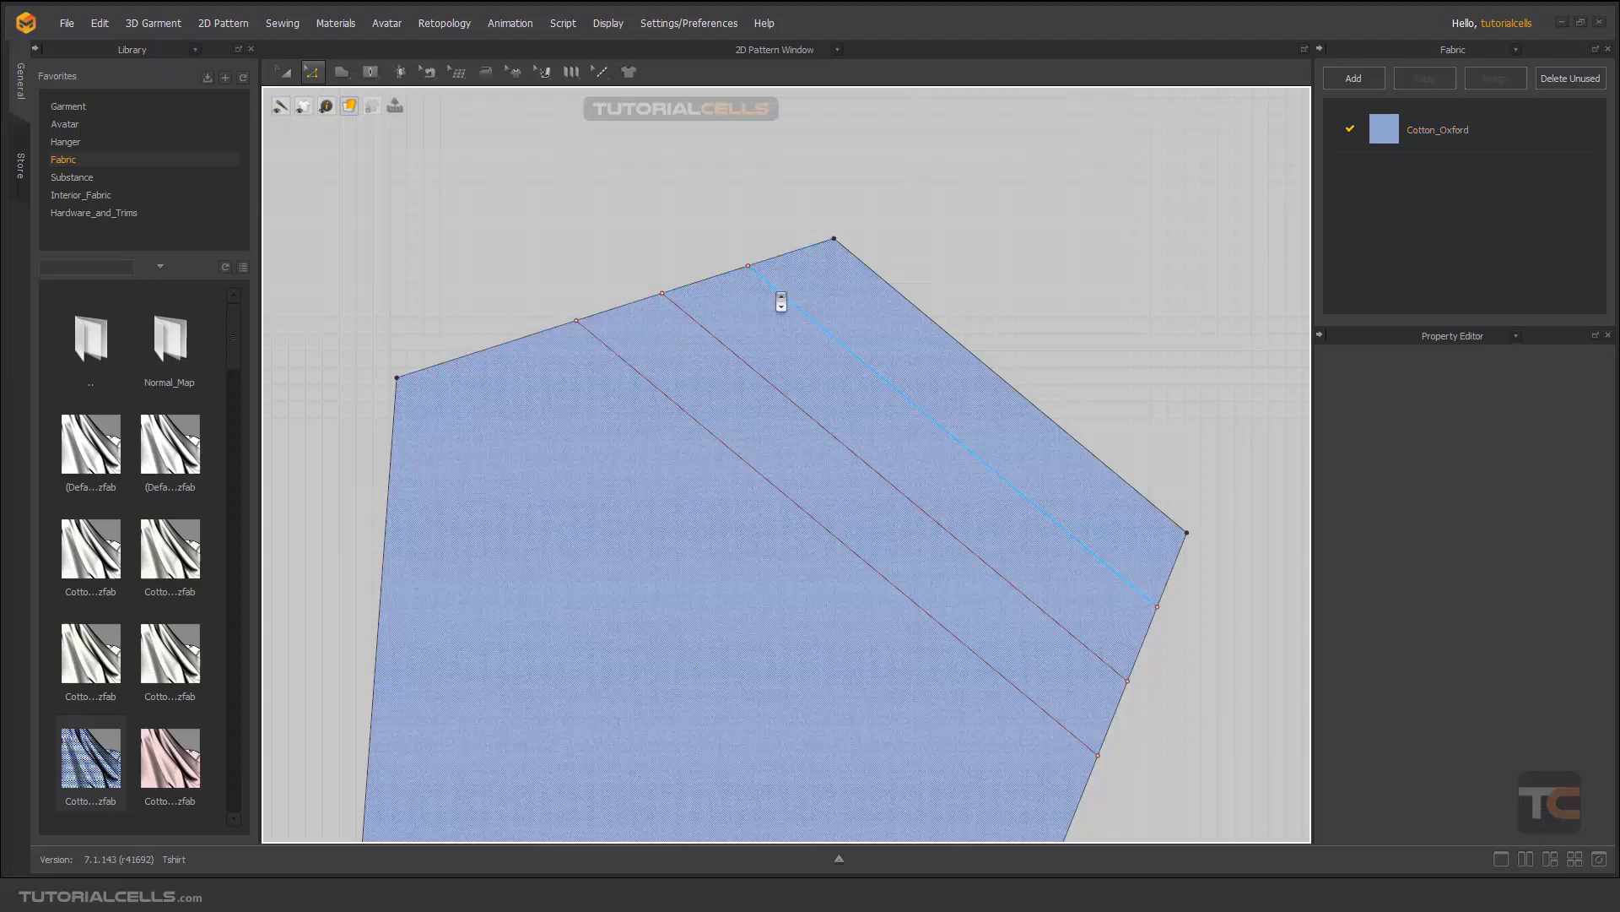
Select the three internal lines together and check which Extend/Trim options are offered for them
{"action": "left_click", "coordinate": [746, 361]}
{"action": "left_click", "coordinate": [742, 364], "text": "shift"}
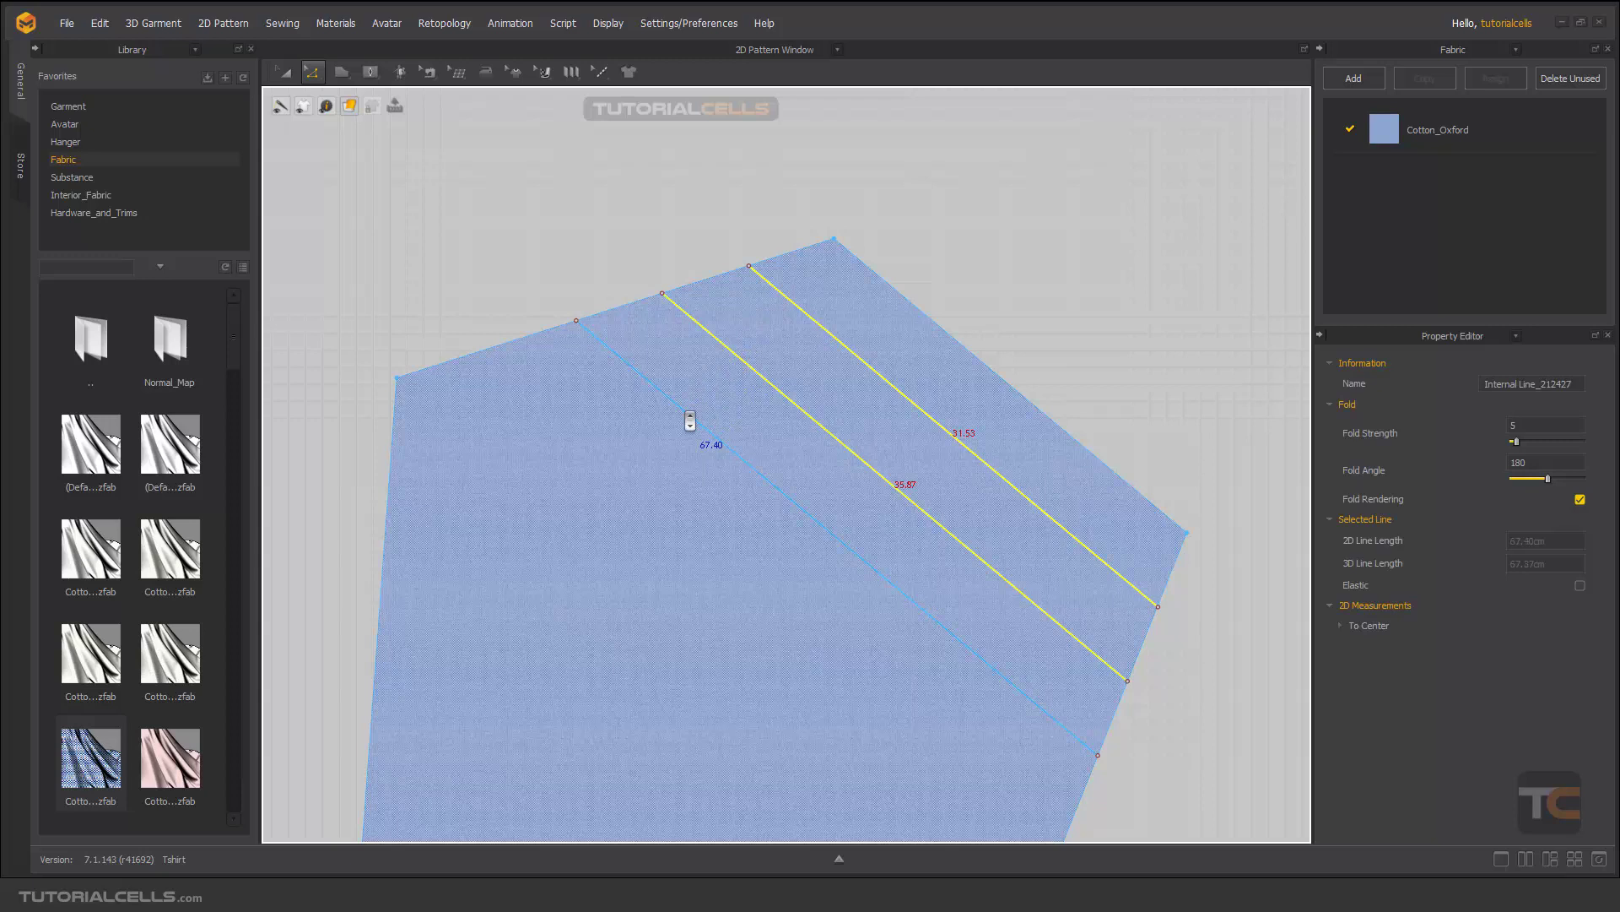
{"action": "left_click", "coordinate": [689, 420], "text": "shift"}
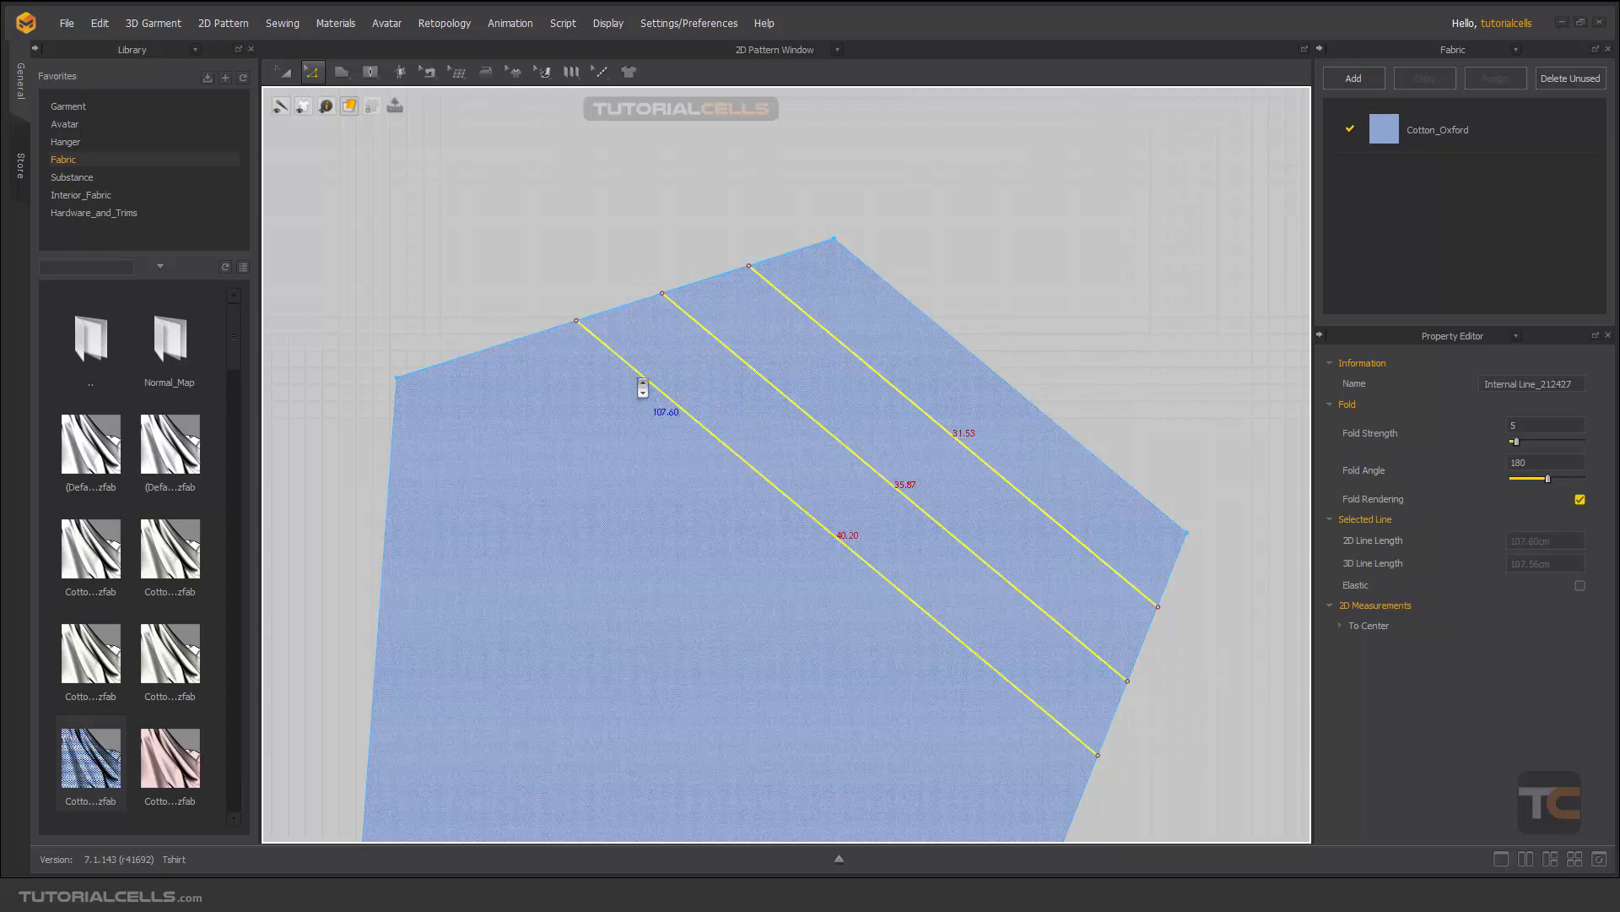
{"action": "right_click", "coordinate": [646, 385]}
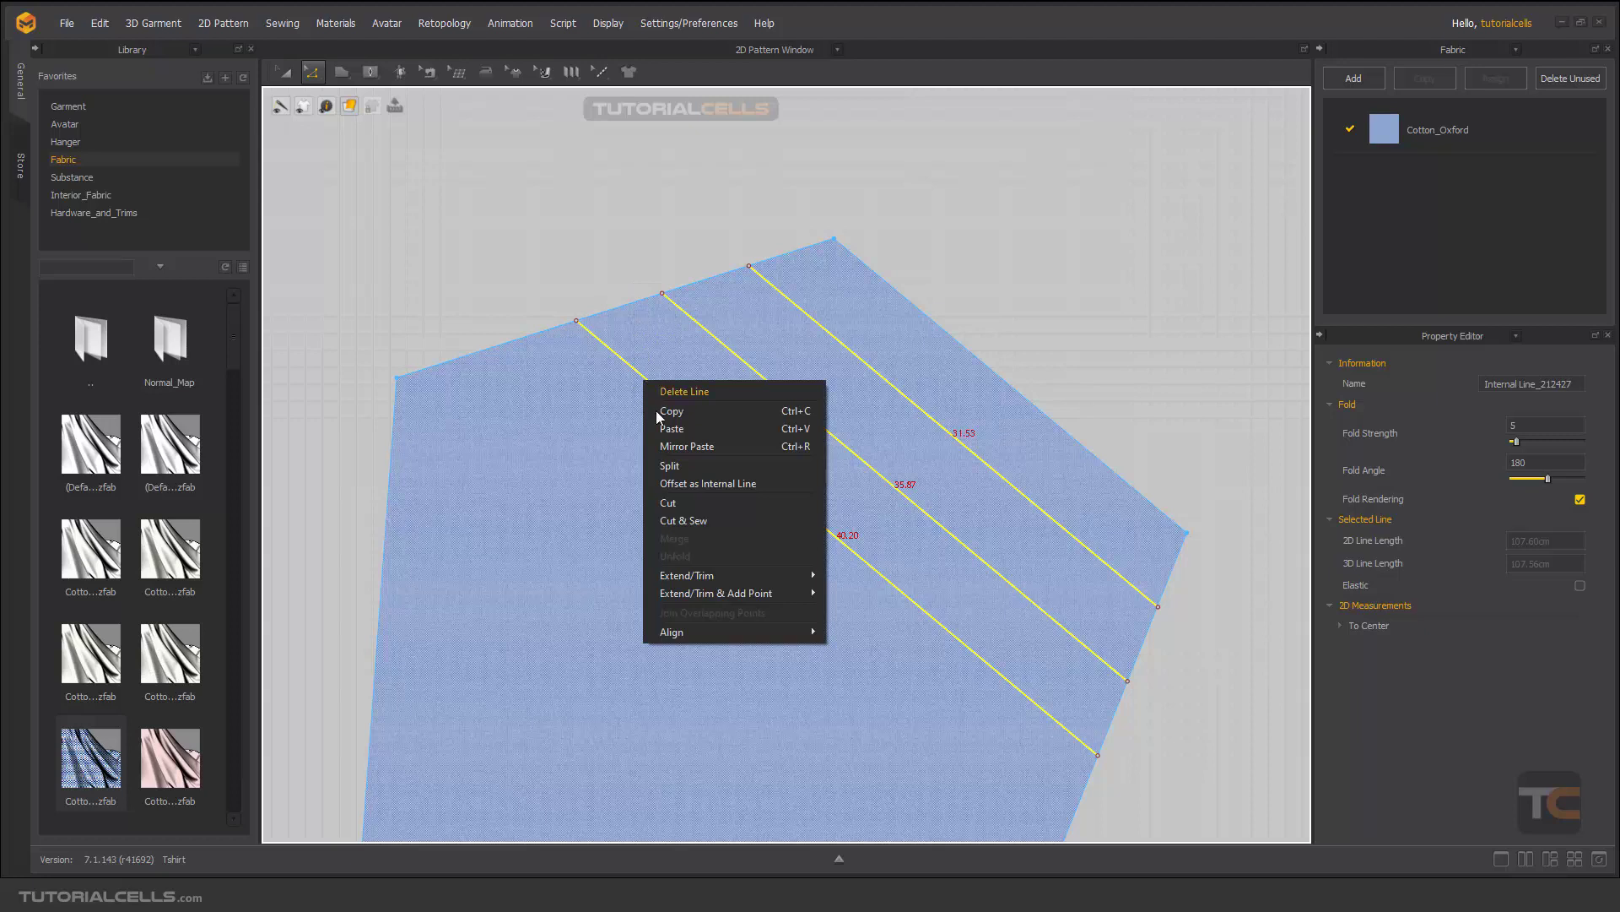
{"action": "mouse_move", "coordinate": [712, 574]}
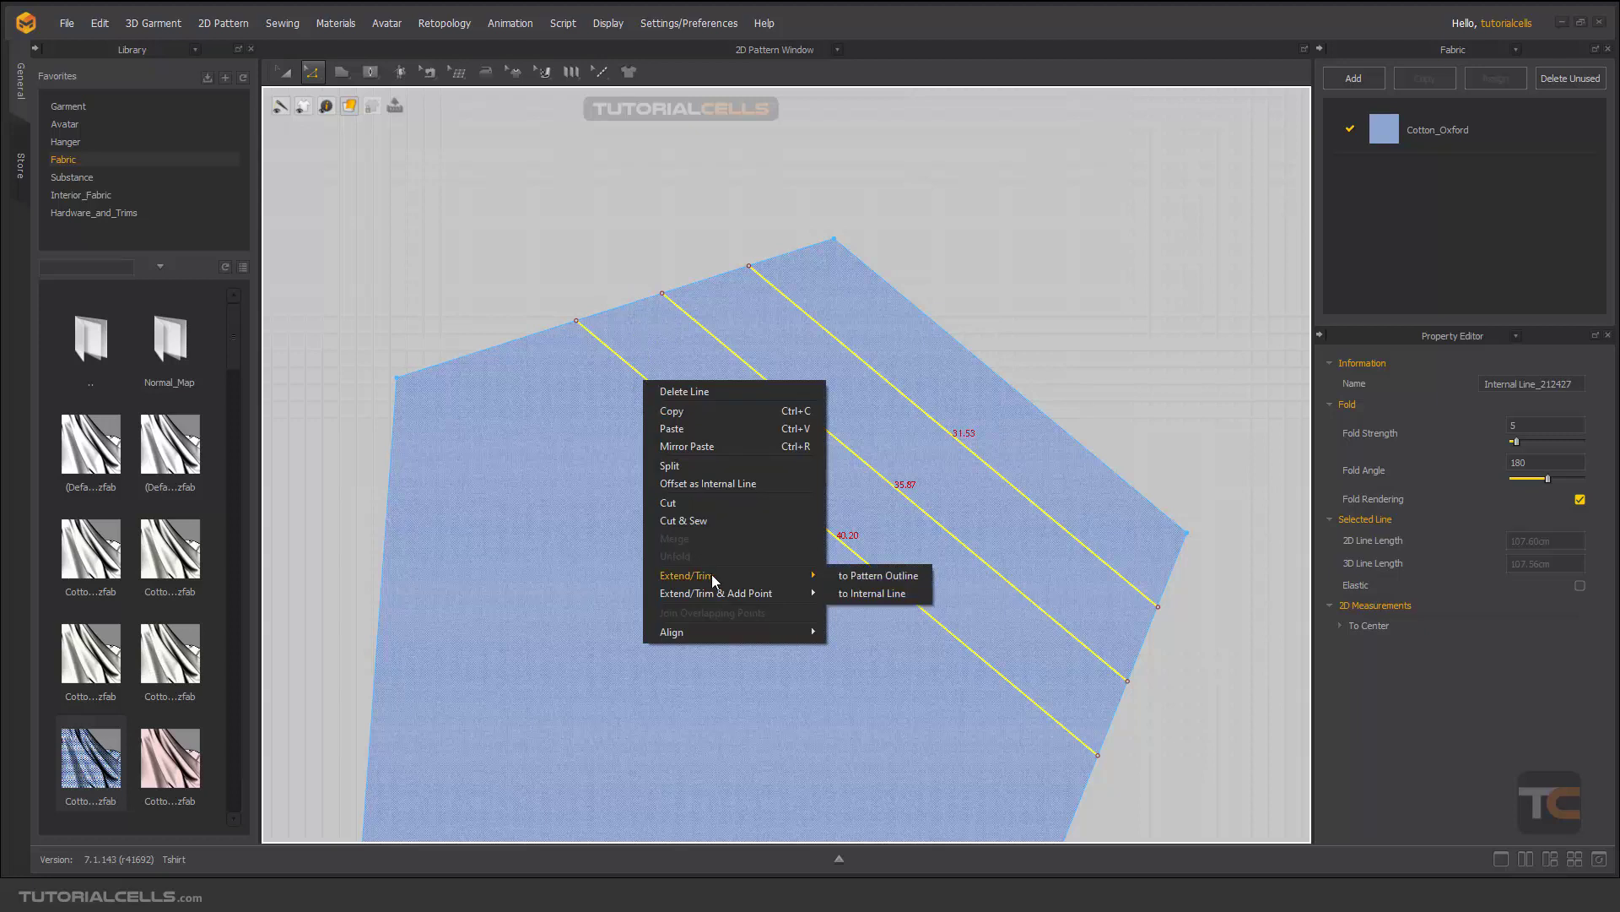
{"action": "left_click", "coordinate": [1030, 255]}
Remove the three internal lines from the pentagon
{"action": "scroll", "coordinate": [875, 389], "scroll_direction": "down", "scroll_amount": 6}
{"action": "scroll", "coordinate": [882, 387], "scroll_direction": "up", "scroll_amount": 5}
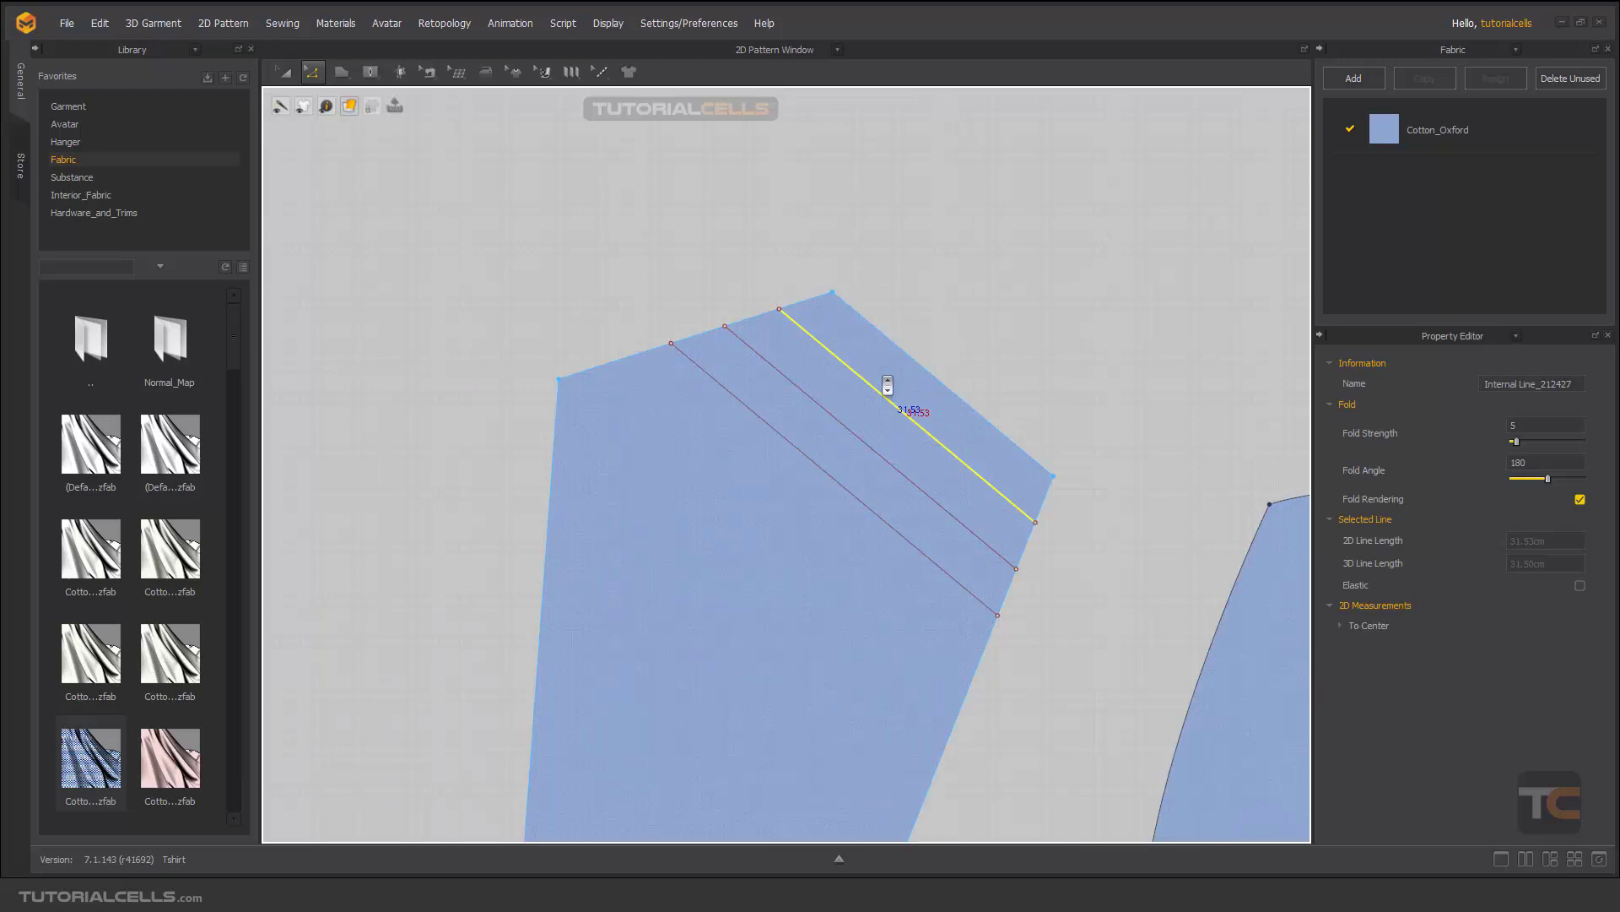
{"action": "key", "text": "Delete"}
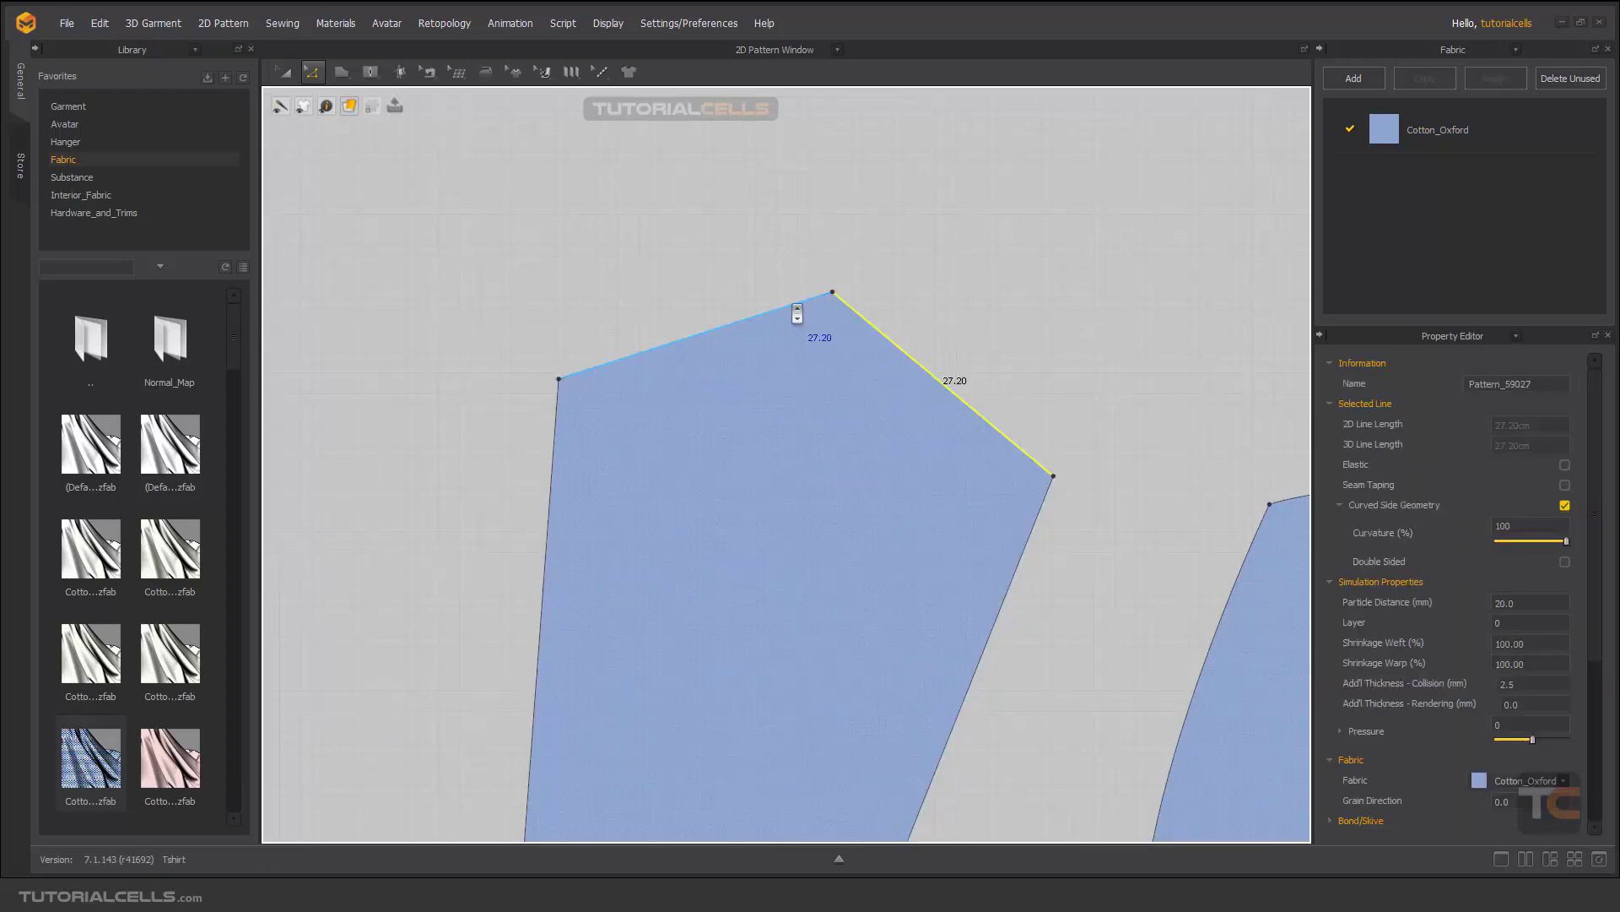
{"action": "right_click", "coordinate": [893, 346]}
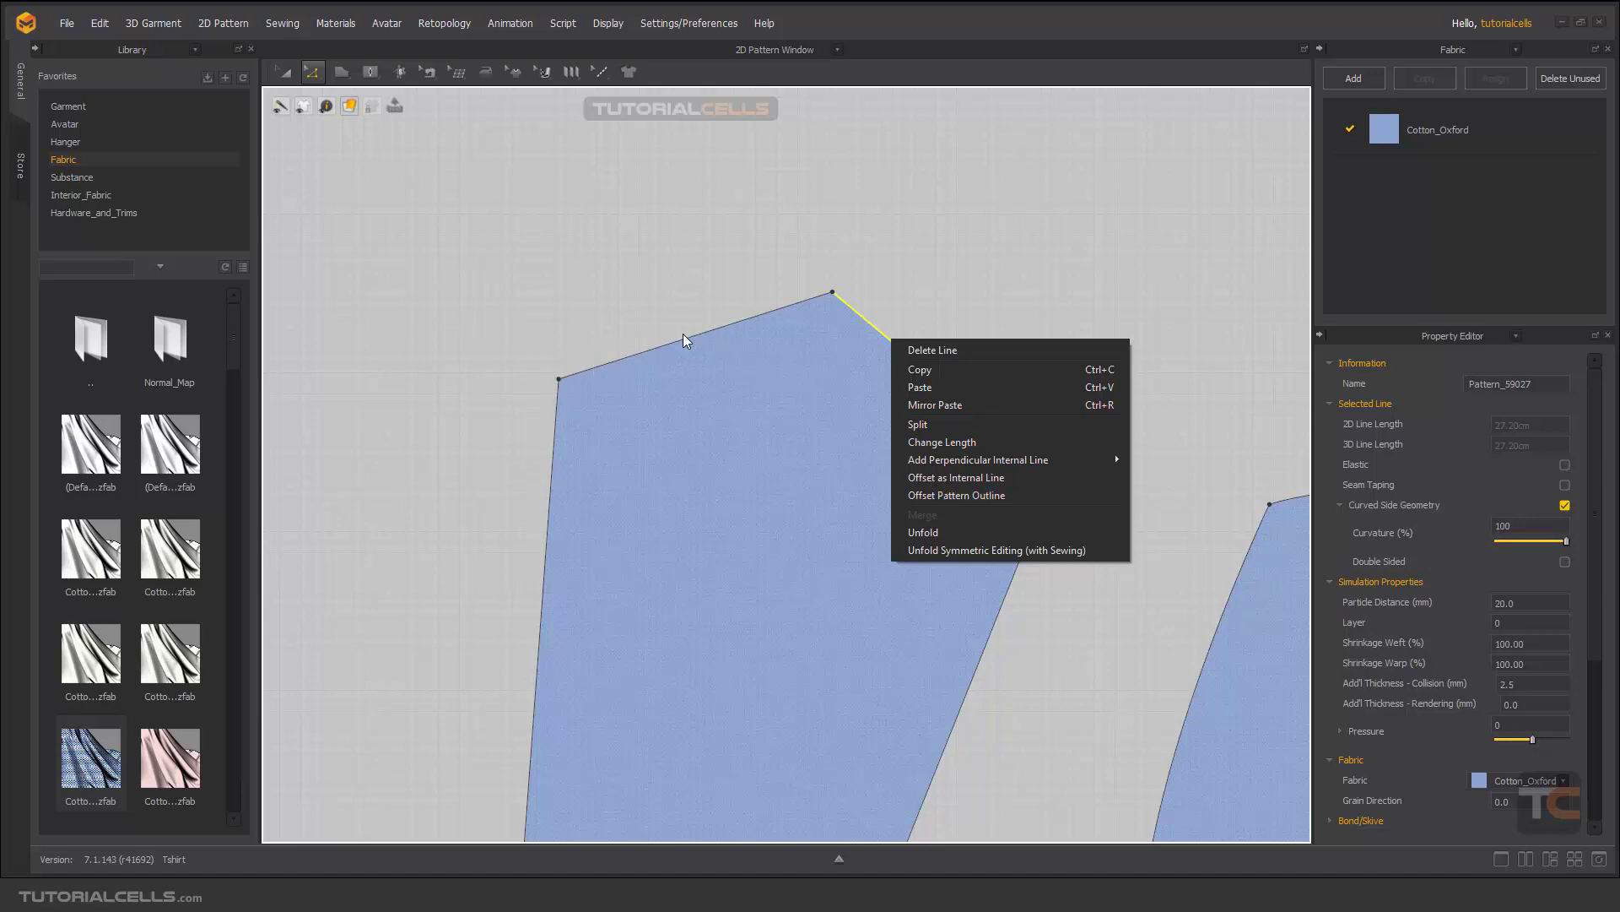
{"action": "left_click", "coordinate": [1003, 496]}
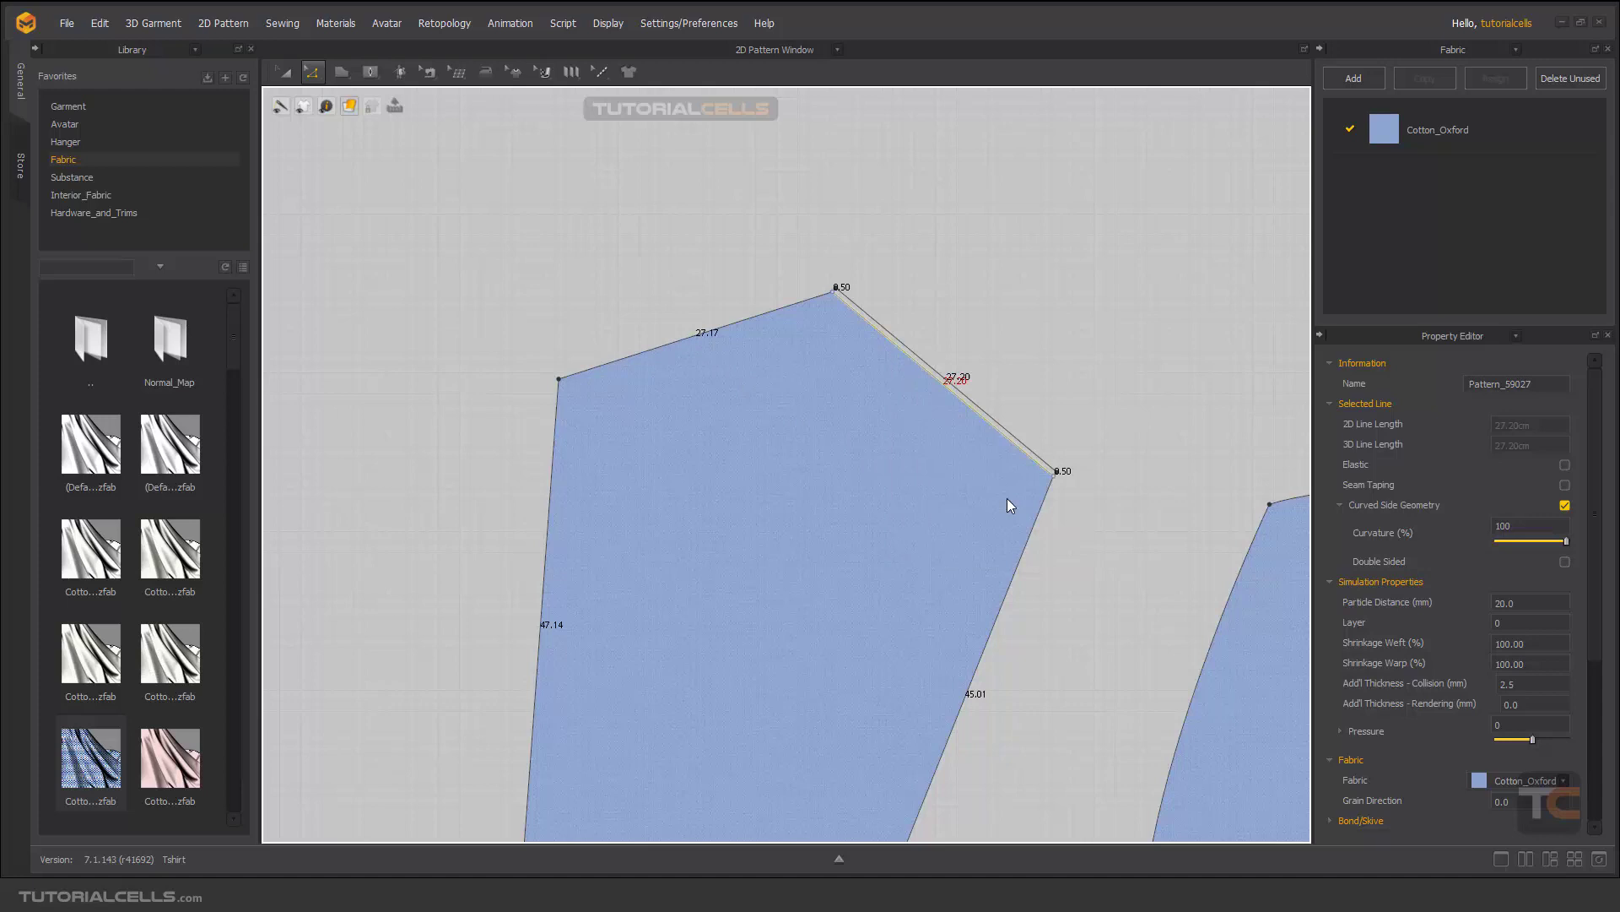
{"action": "left_click_drag", "start_coordinate": [863, 224], "coordinate": [569, 224]}
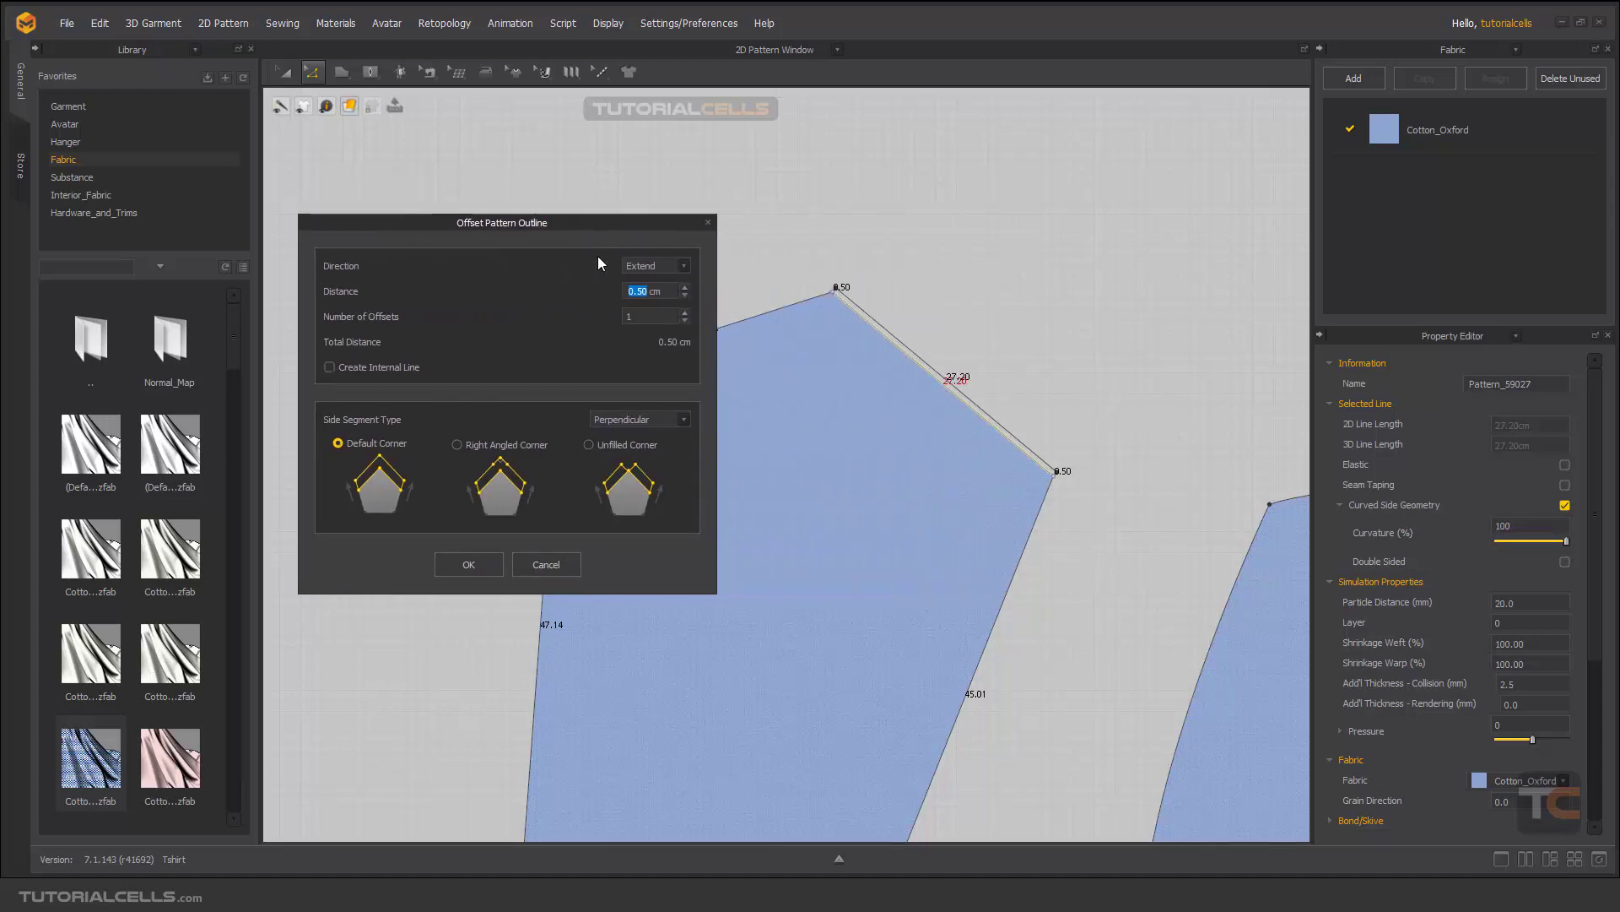
{"action": "left_click", "coordinate": [707, 224]}
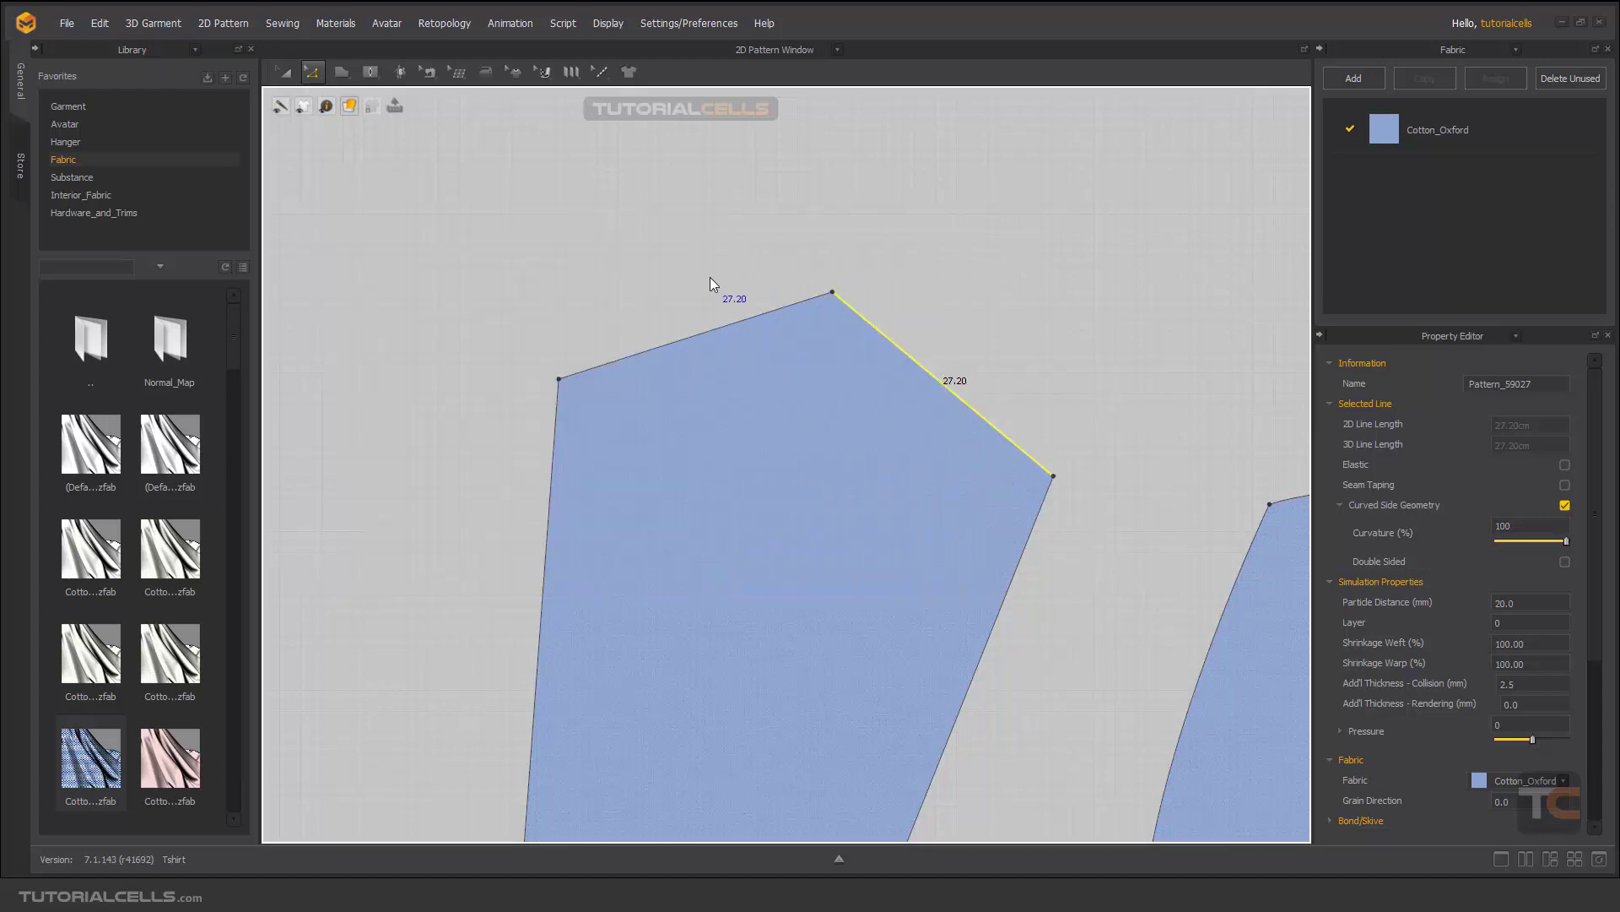
Try retracting the pentagon's two upper edges by 4.50 cm with Offset Pattern Outline, and undo it
{"action": "left_click", "coordinate": [714, 329], "text": "shift"}
{"action": "scroll", "coordinate": [904, 359], "scroll_direction": "down", "scroll_amount": 2}
{"action": "middle_click_drag", "start_coordinate": [894, 366], "coordinate": [1022, 411]}
{"action": "right_click", "coordinate": [1022, 411]}
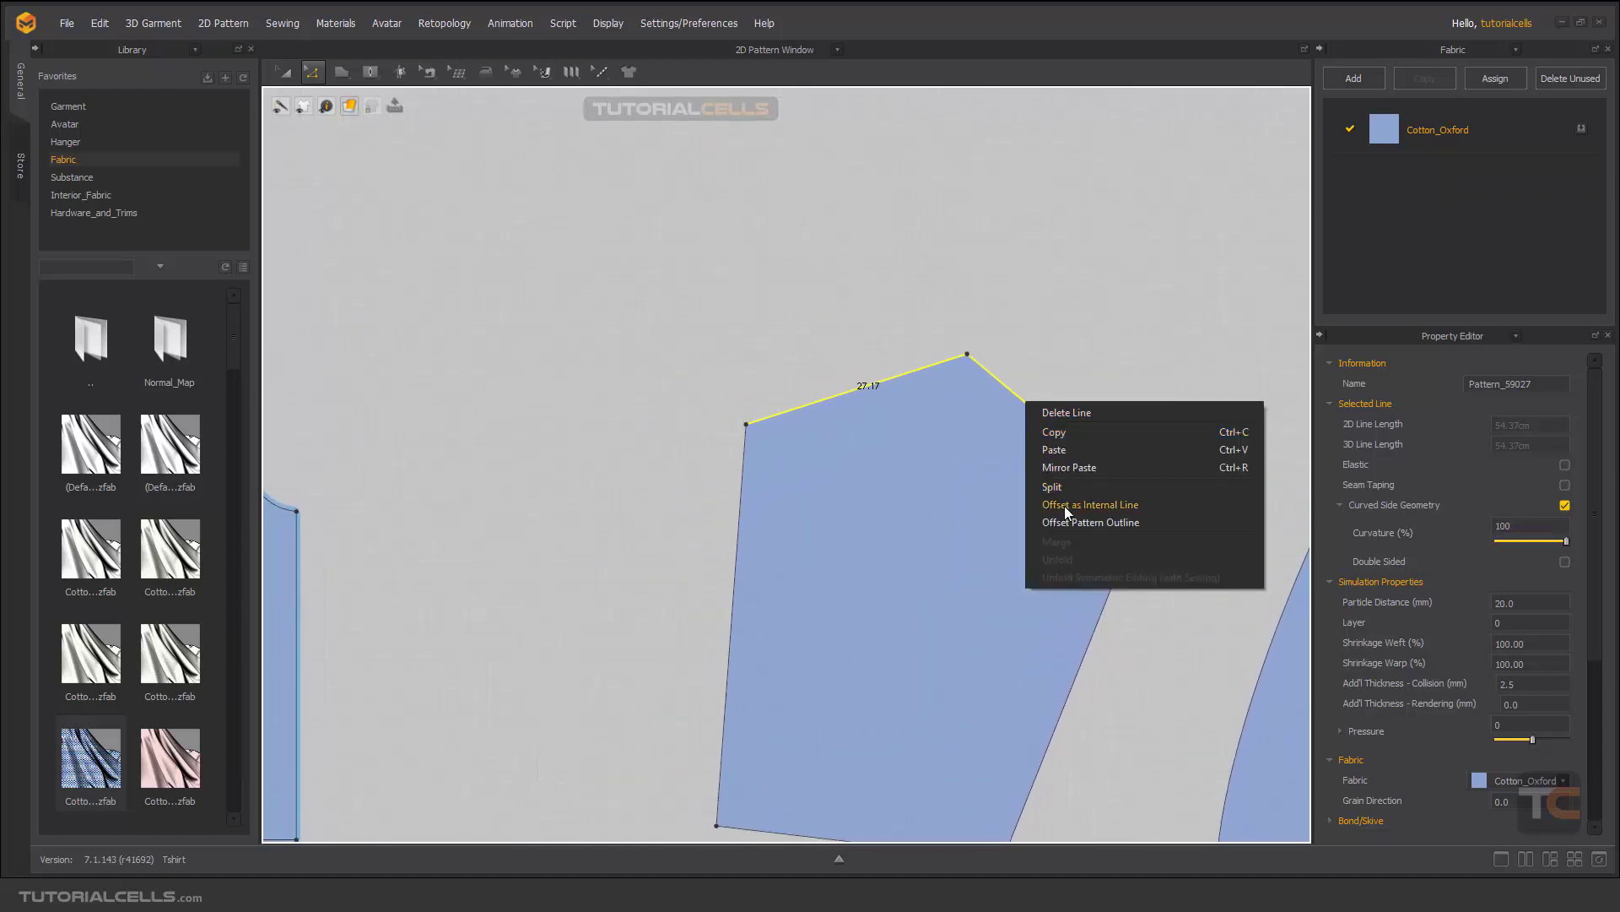
{"action": "left_click", "coordinate": [1051, 522]}
{"action": "left_click_drag", "start_coordinate": [859, 230], "coordinate": [554, 230]}
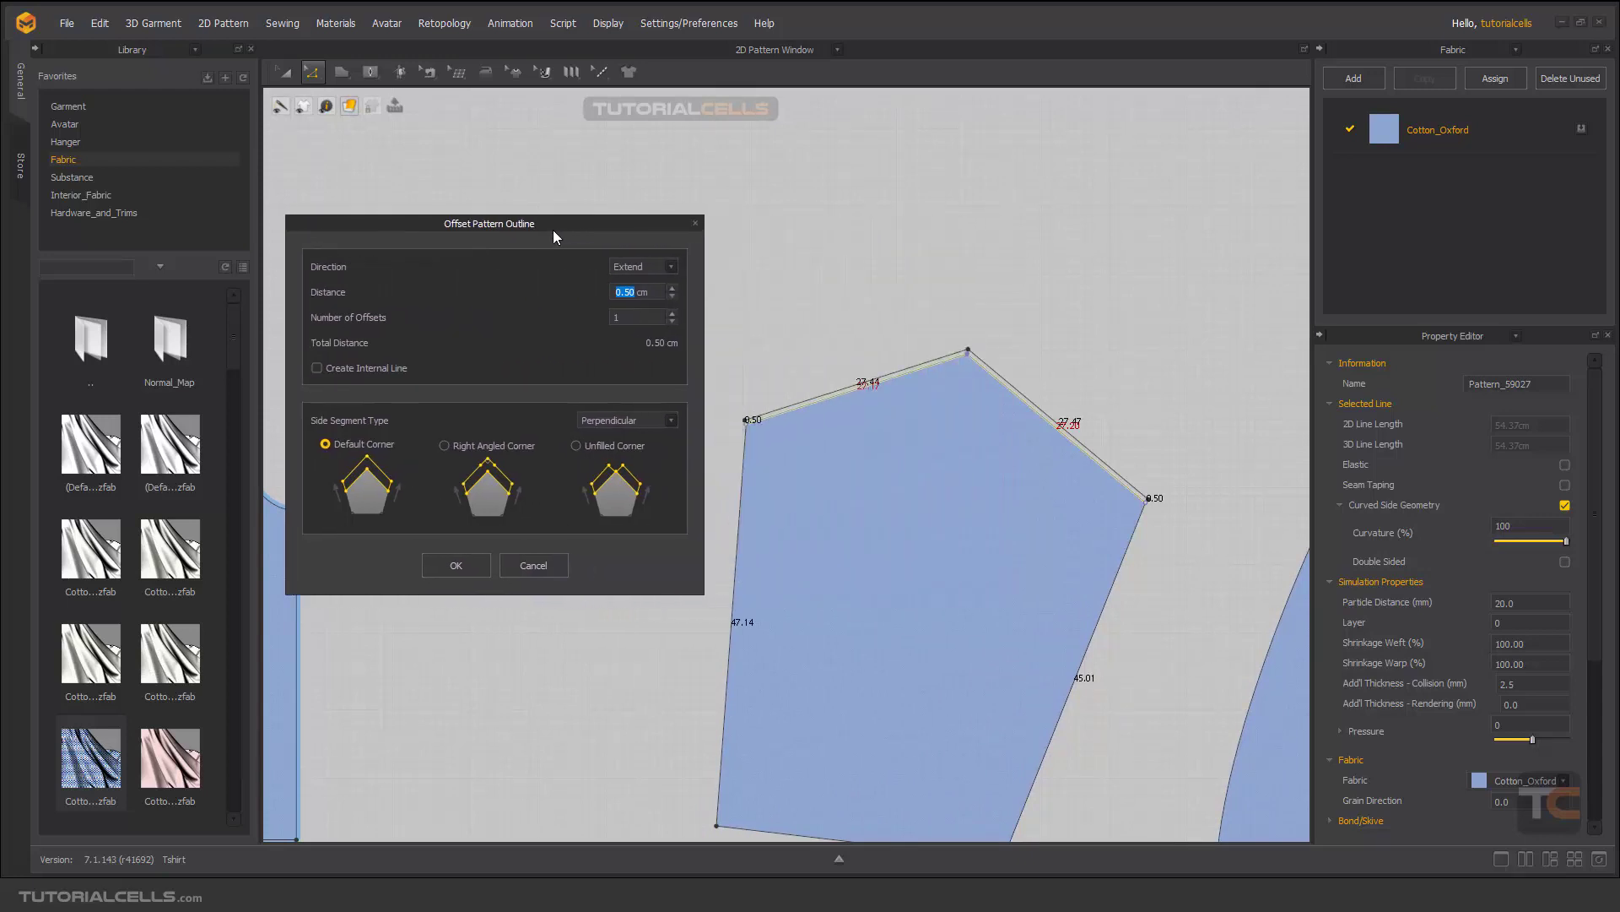
{"action": "left_click", "coordinate": [670, 267]}
{"action": "left_click", "coordinate": [635, 292]}
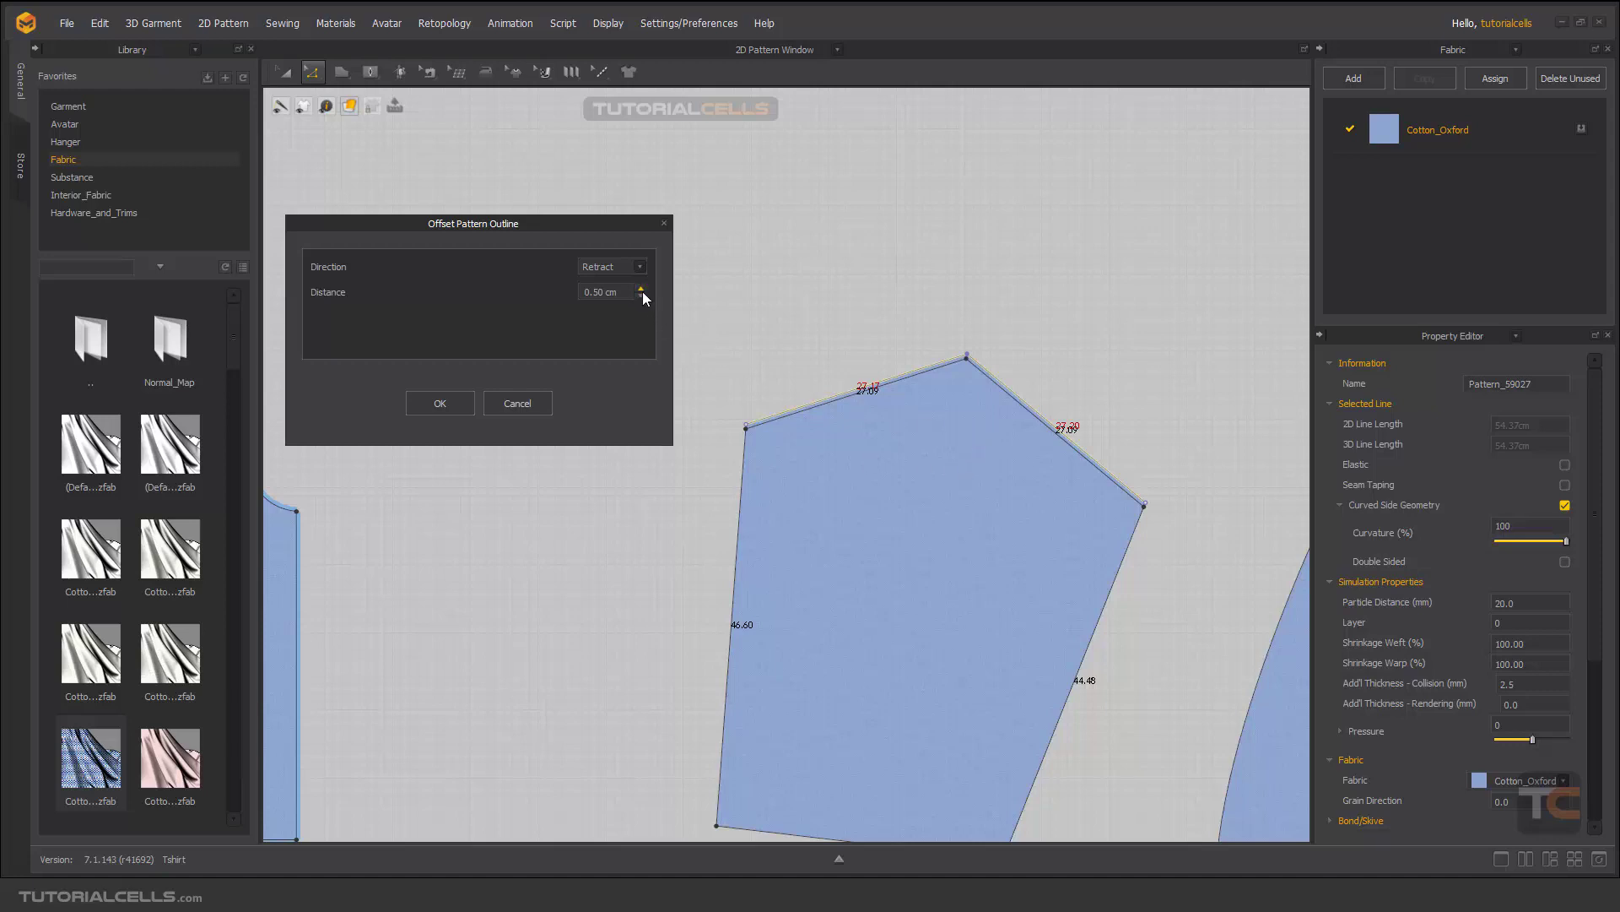
{"action": "left_click", "coordinate": [641, 290]}
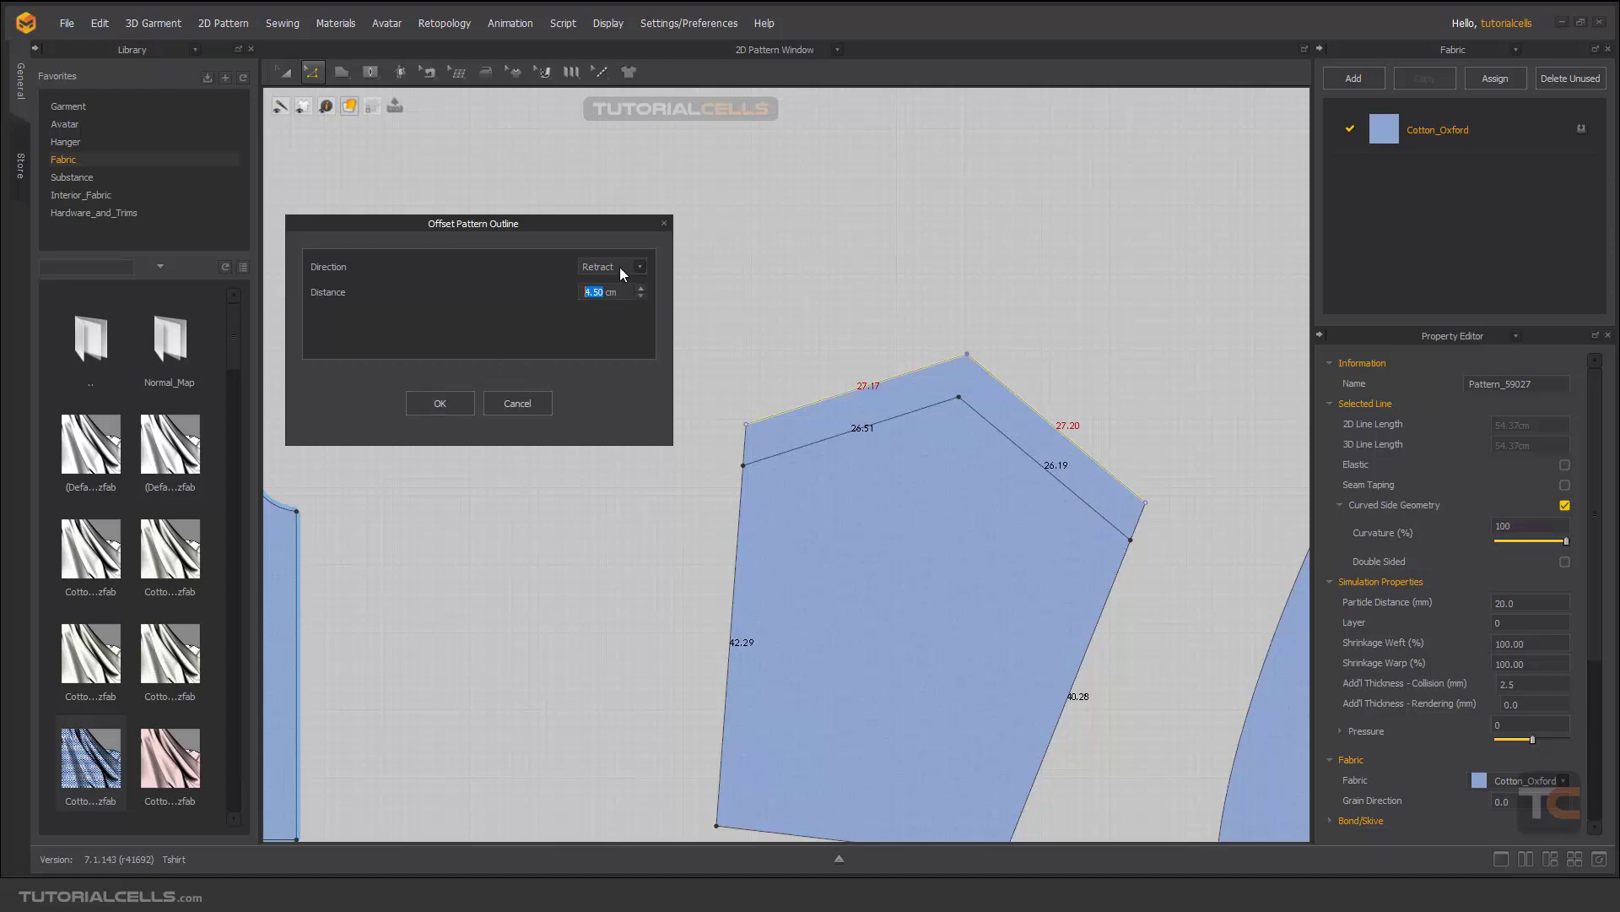
{"action": "left_click", "coordinate": [440, 404]}
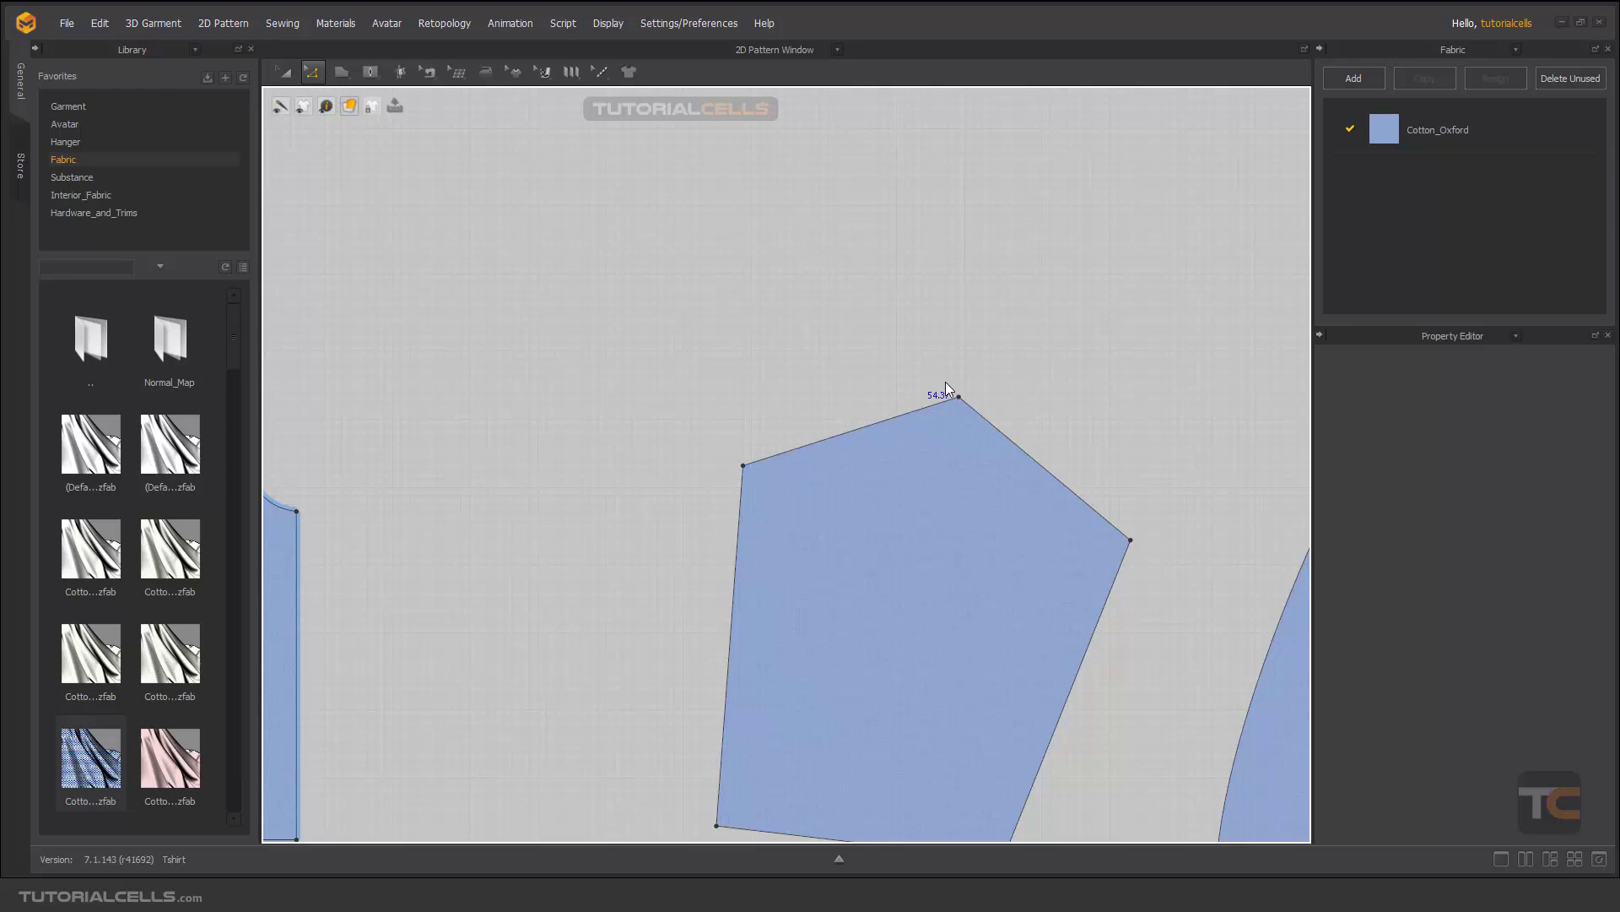
{"action": "left_click_drag", "start_coordinate": [1086, 511], "coordinate": [1037, 493]}
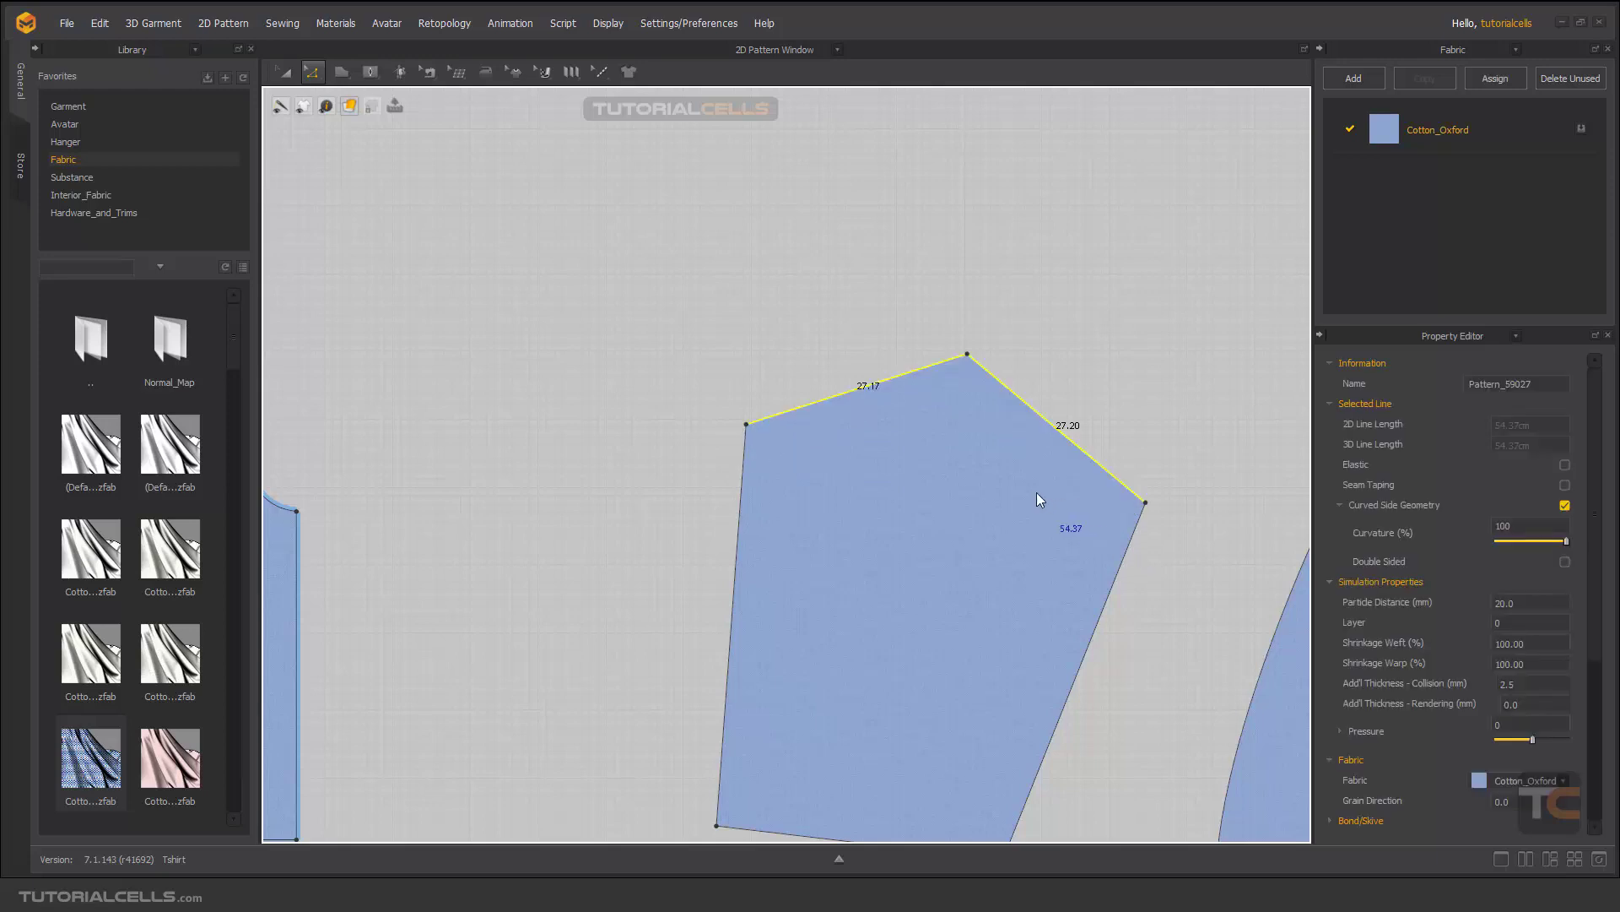
Set up Offset Pattern Outline on the pentagon's two upper edges with the Extend direction and a distance of 9.50 cm
{"action": "right_click", "coordinate": [849, 393]}
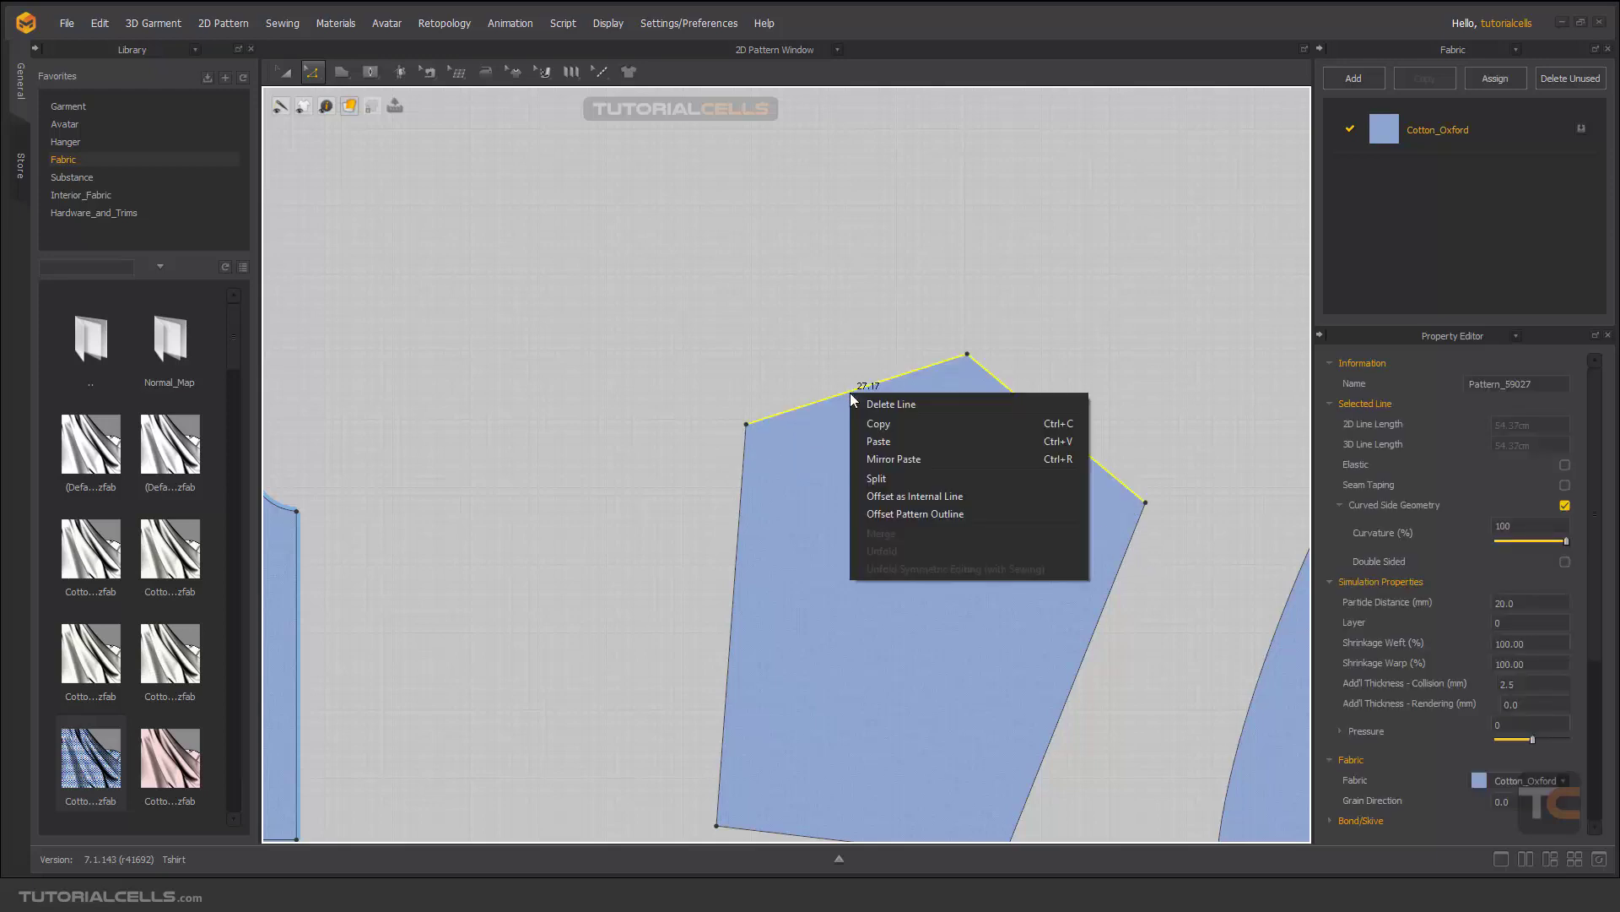
{"action": "left_click", "coordinate": [904, 514]}
{"action": "left_click_drag", "start_coordinate": [832, 319], "coordinate": [527, 221]}
{"action": "left_click", "coordinate": [642, 316]}
{"action": "left_click", "coordinate": [626, 328]}
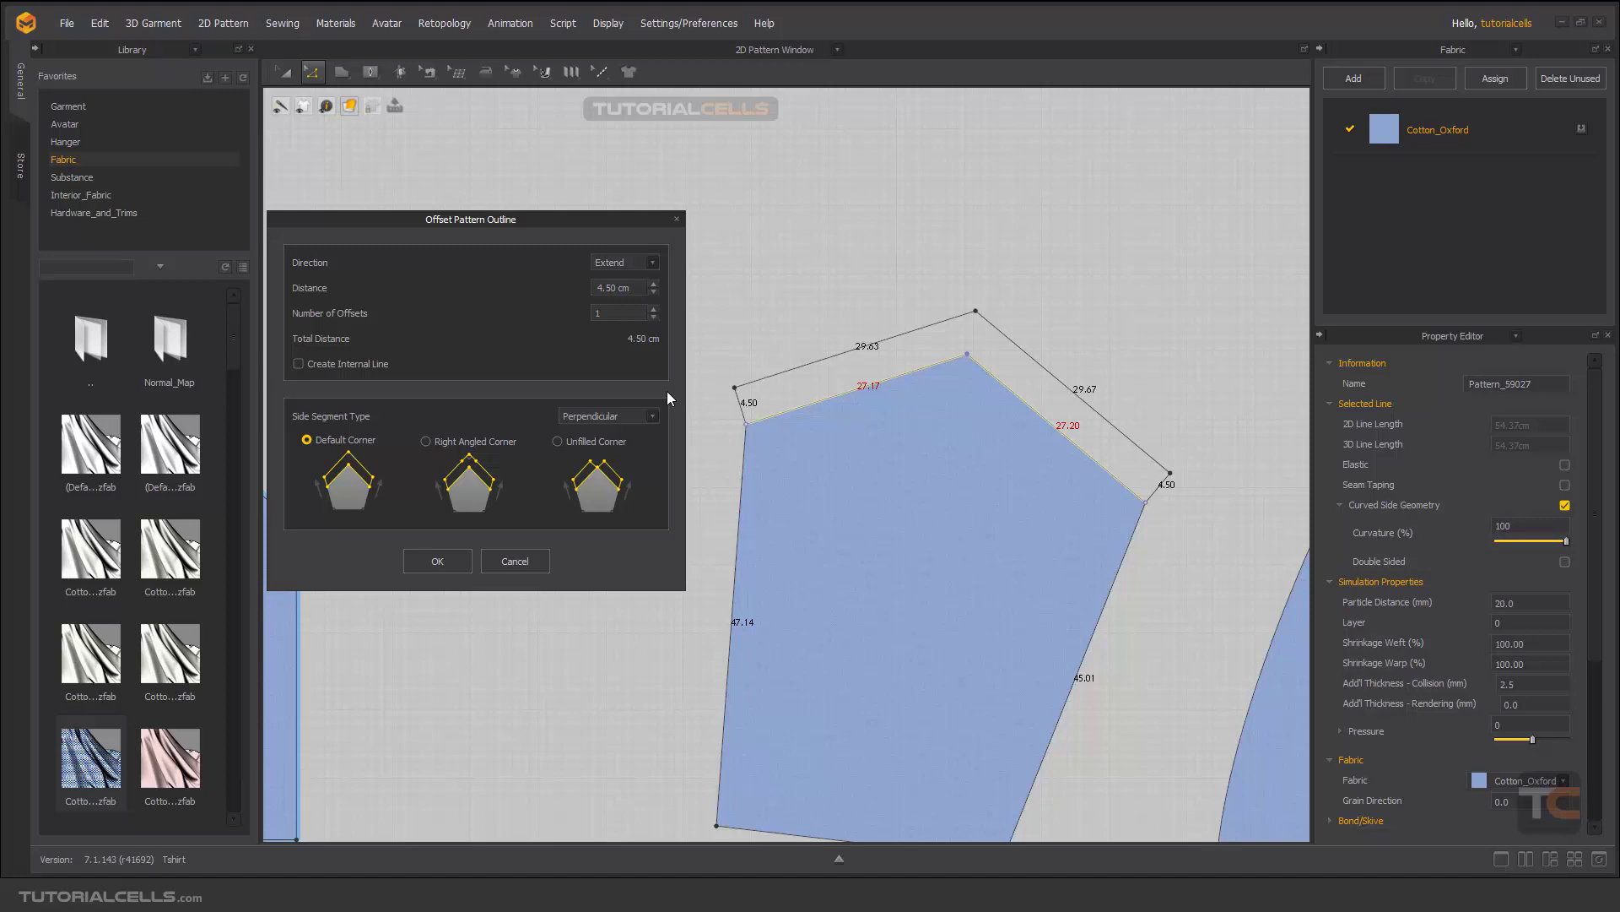
{"action": "left_click", "coordinate": [654, 285]}
{"action": "left_click", "coordinate": [653, 286]}
{"action": "left_click", "coordinate": [653, 285]}
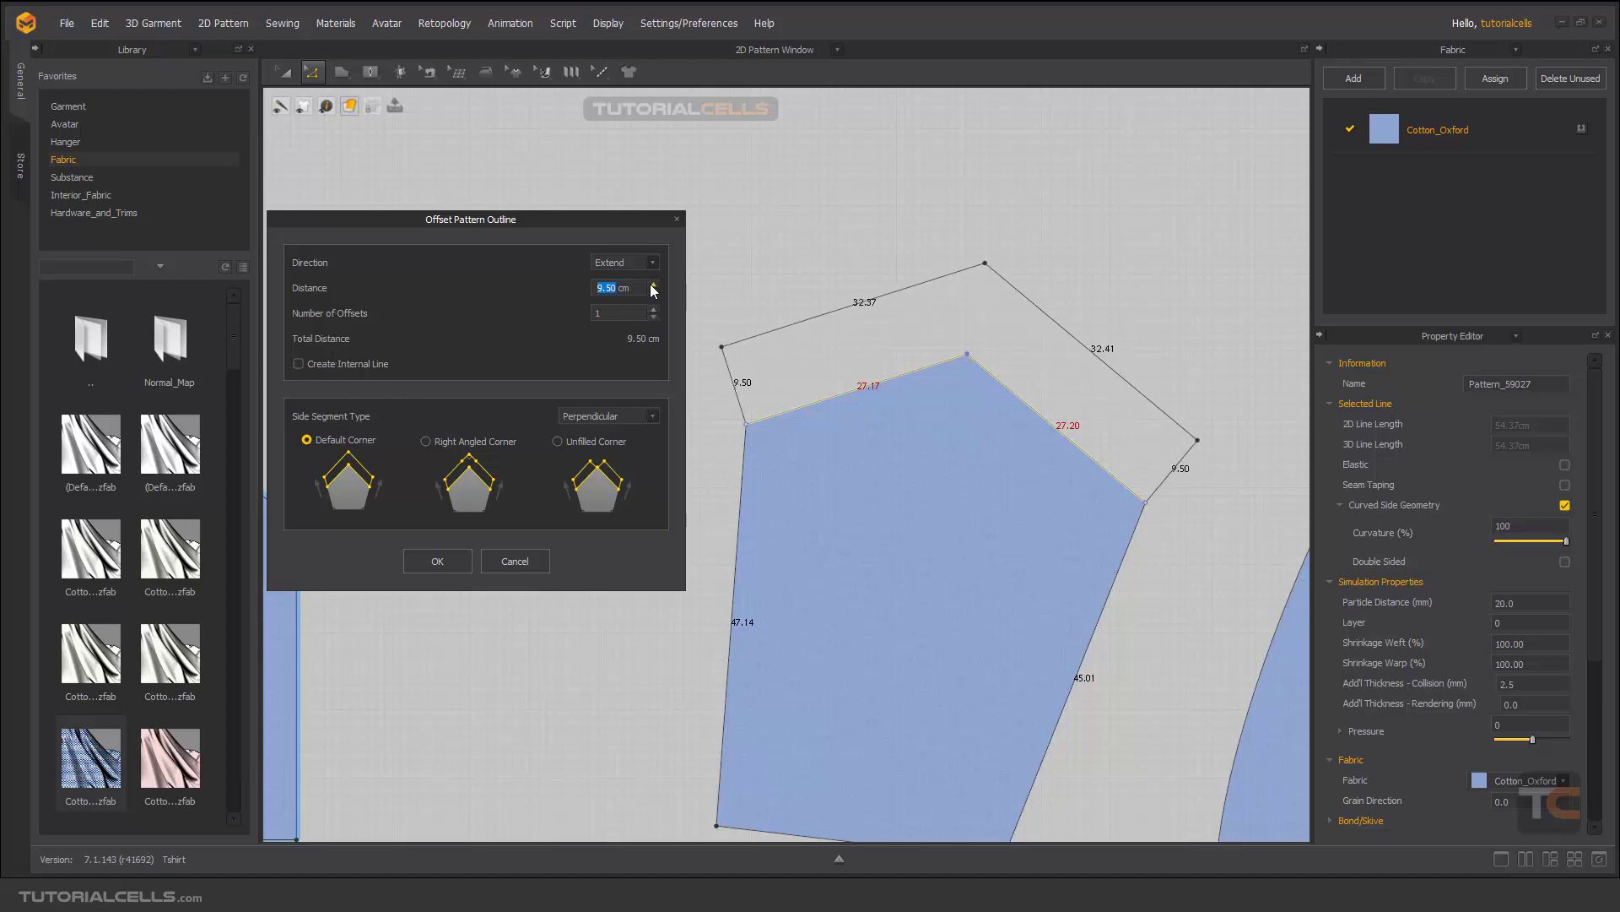
Try two offsets with an internal line before returning to one, and set the side segment type to Extend
{"action": "left_click", "coordinate": [654, 310]}
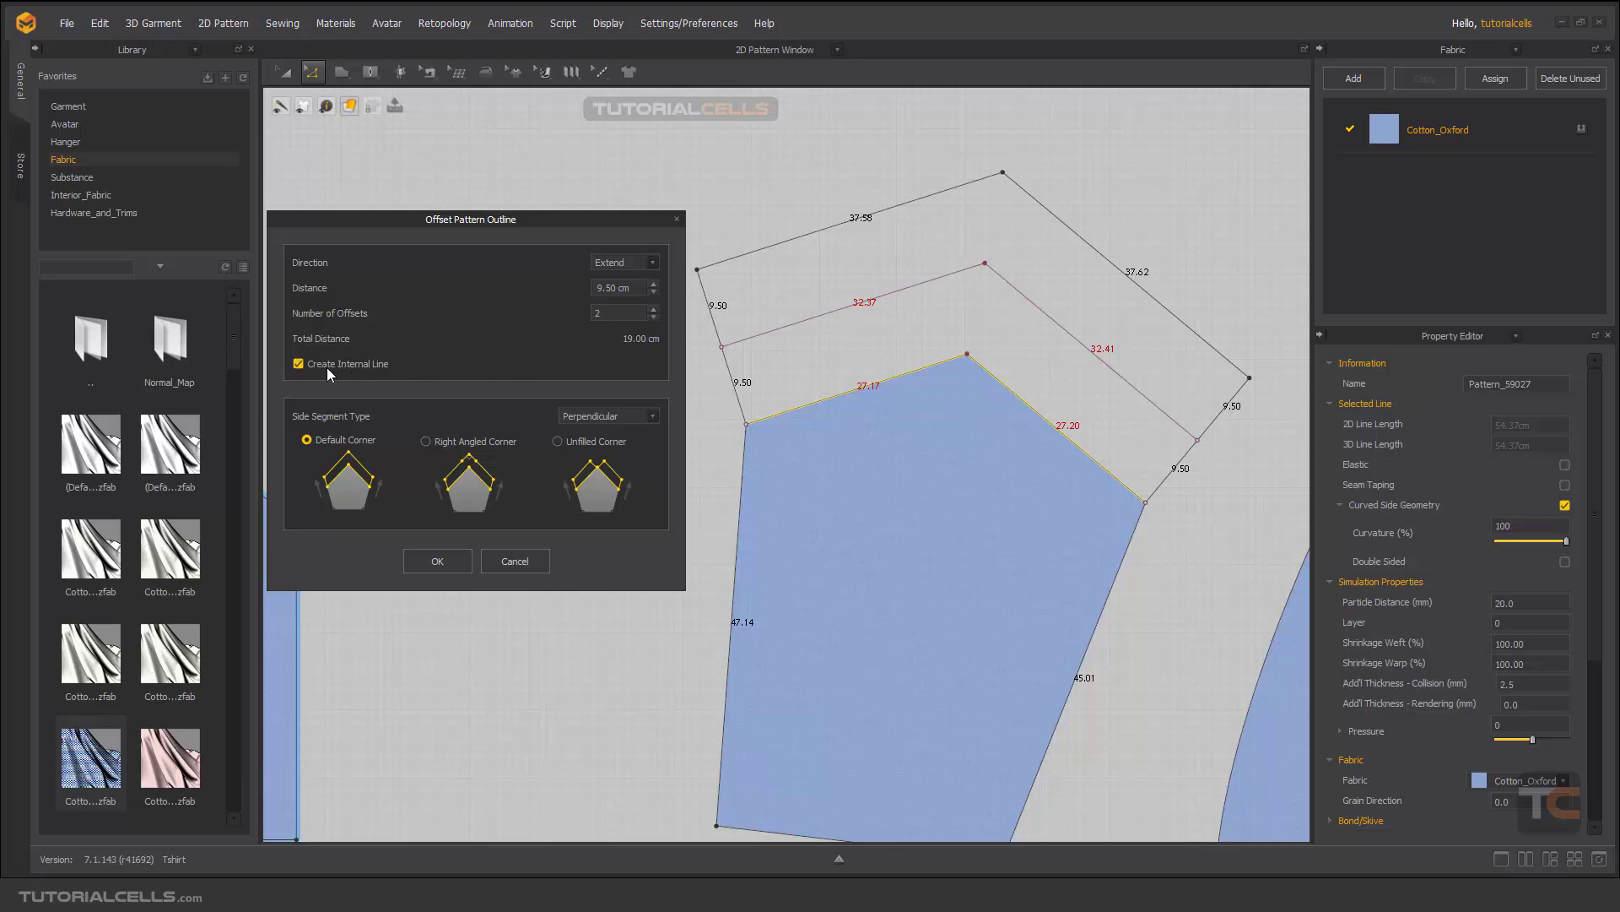
{"action": "left_click", "coordinate": [654, 317]}
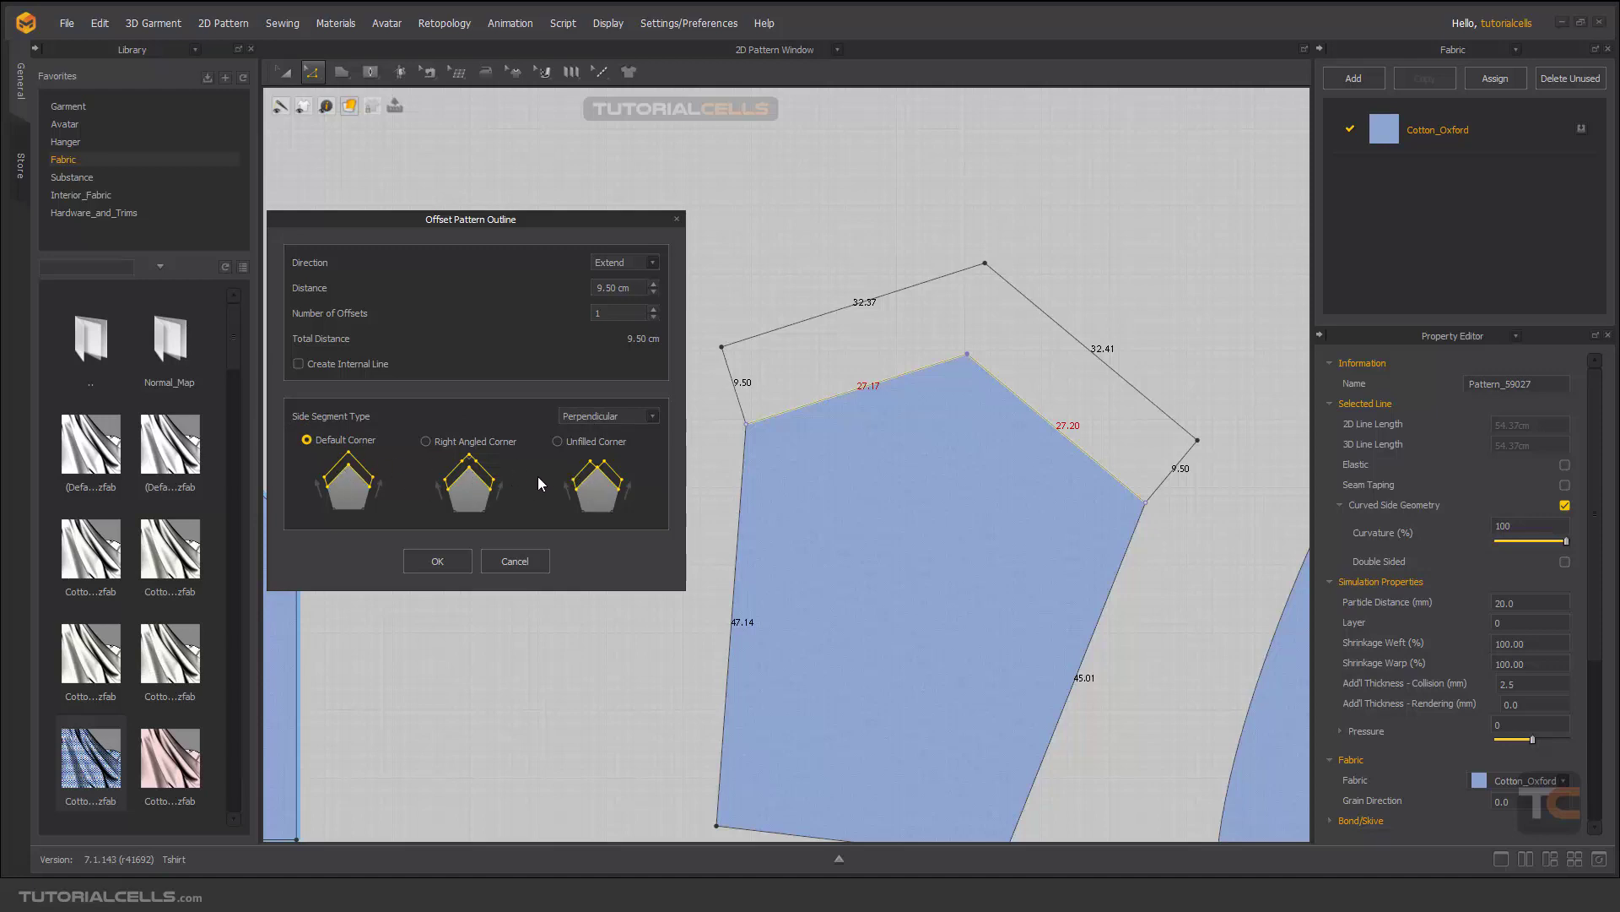
{"action": "left_click", "coordinate": [654, 415]}
{"action": "left_click", "coordinate": [604, 441]}
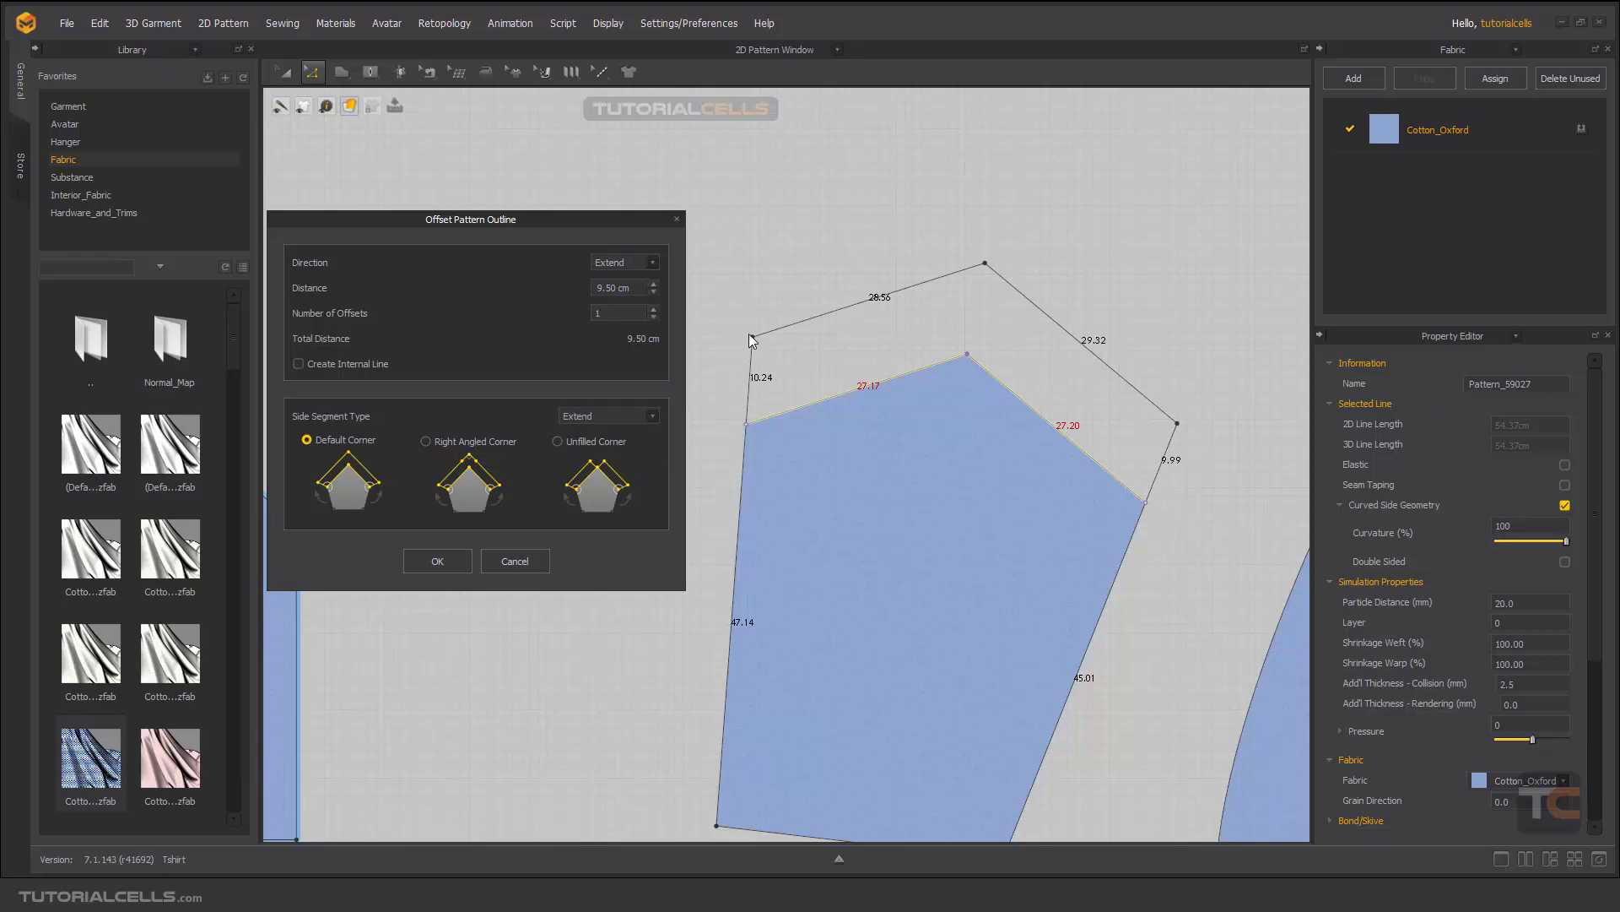
Try the Perpendicular and Mirror side segment types for the pentagon's outline offset, and return the type to Extend
{"action": "left_click", "coordinate": [654, 418]}
{"action": "left_click", "coordinate": [590, 430]}
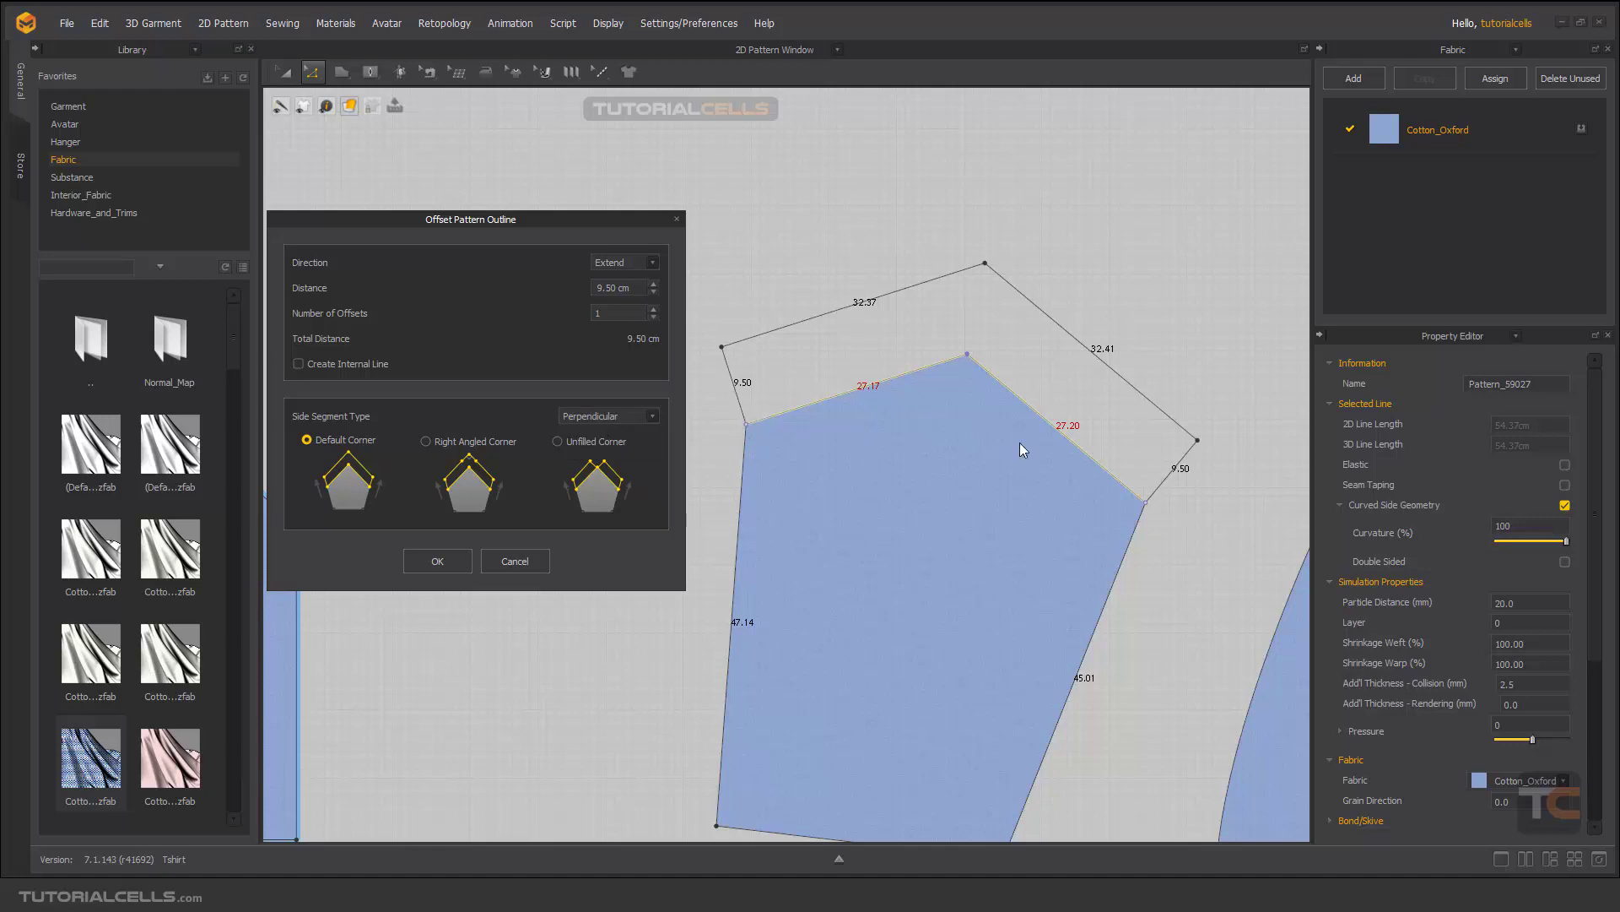
{"action": "left_click", "coordinate": [653, 418]}
{"action": "left_click", "coordinate": [620, 457]}
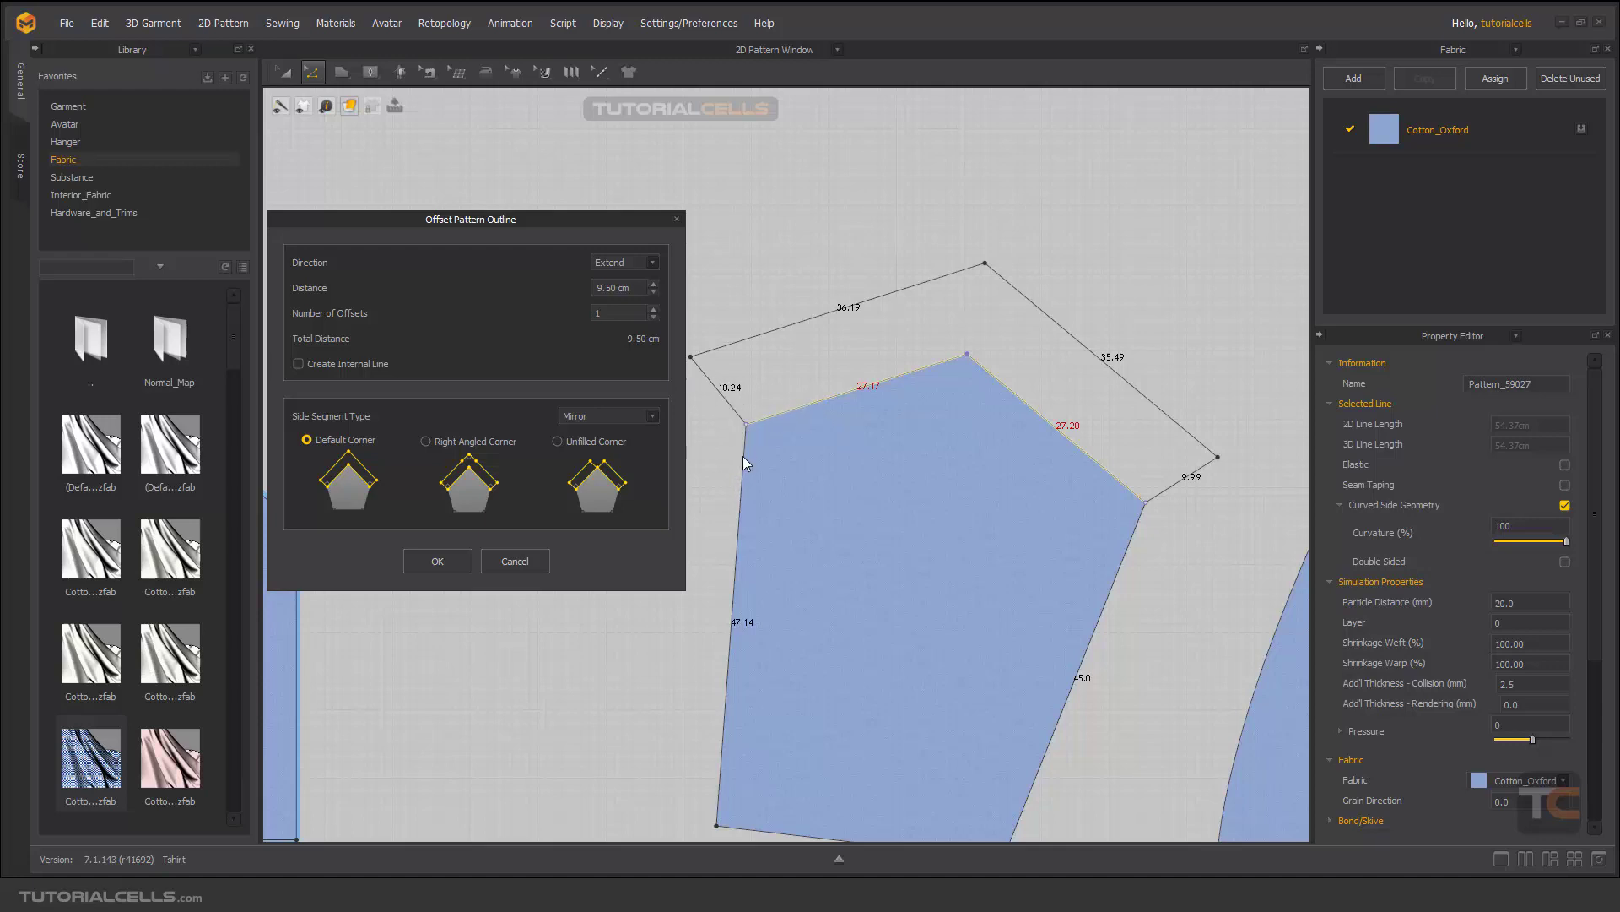
{"action": "left_click", "coordinate": [650, 418]}
{"action": "left_click", "coordinate": [596, 444]}
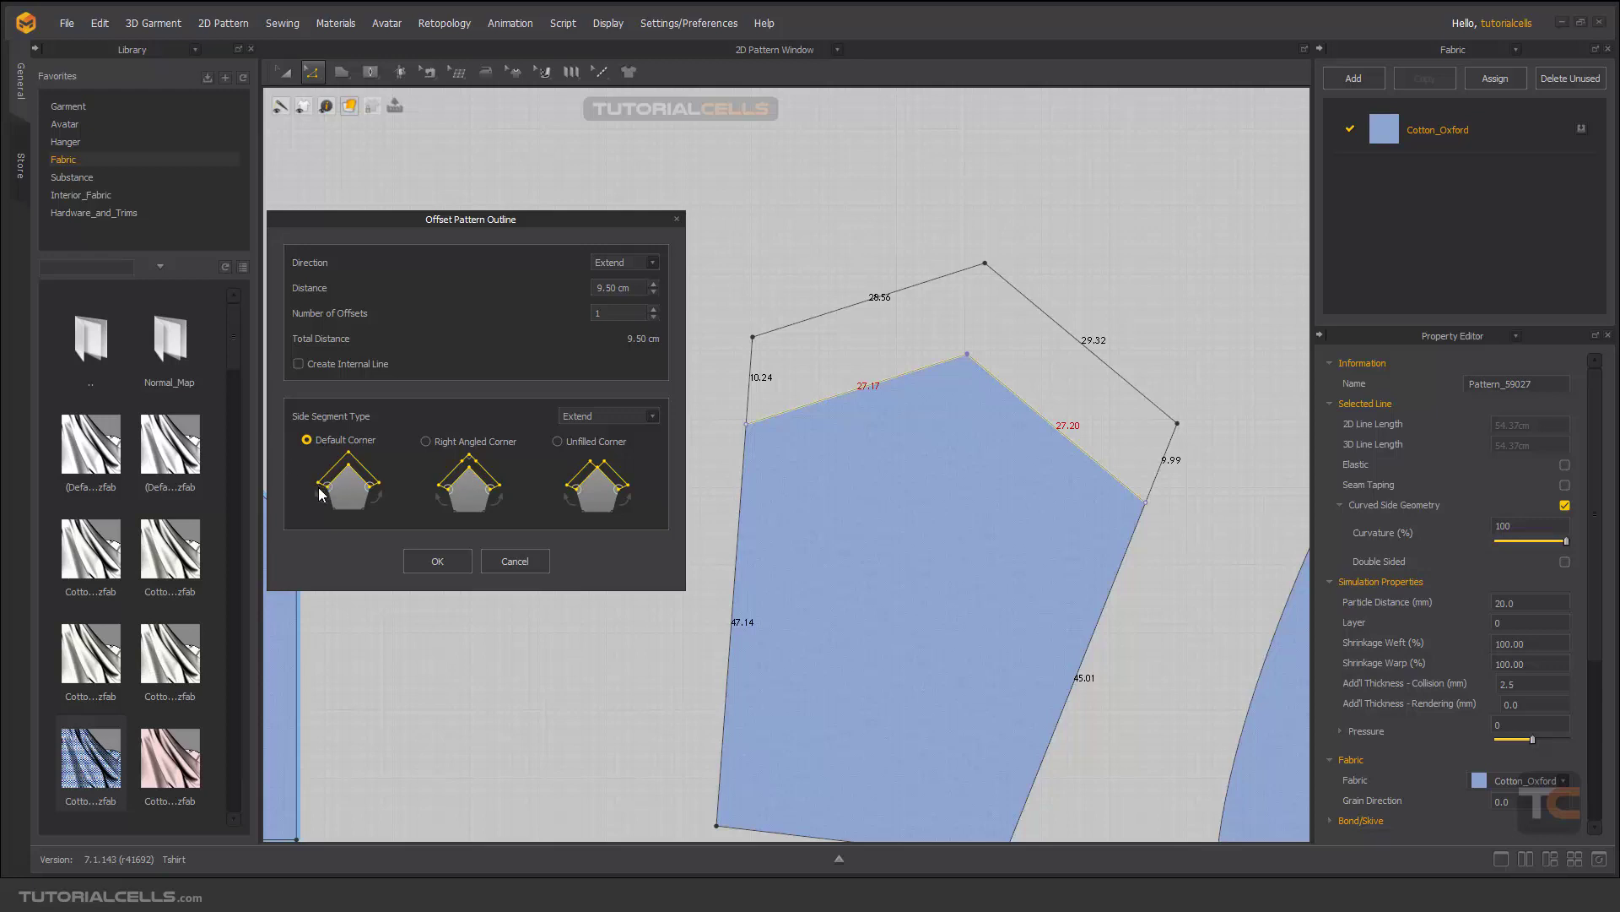
Compare the Right Angled and Unfilled corner types, and apply the pentagon's outline offset with Default Corner
{"action": "left_click", "coordinate": [424, 443]}
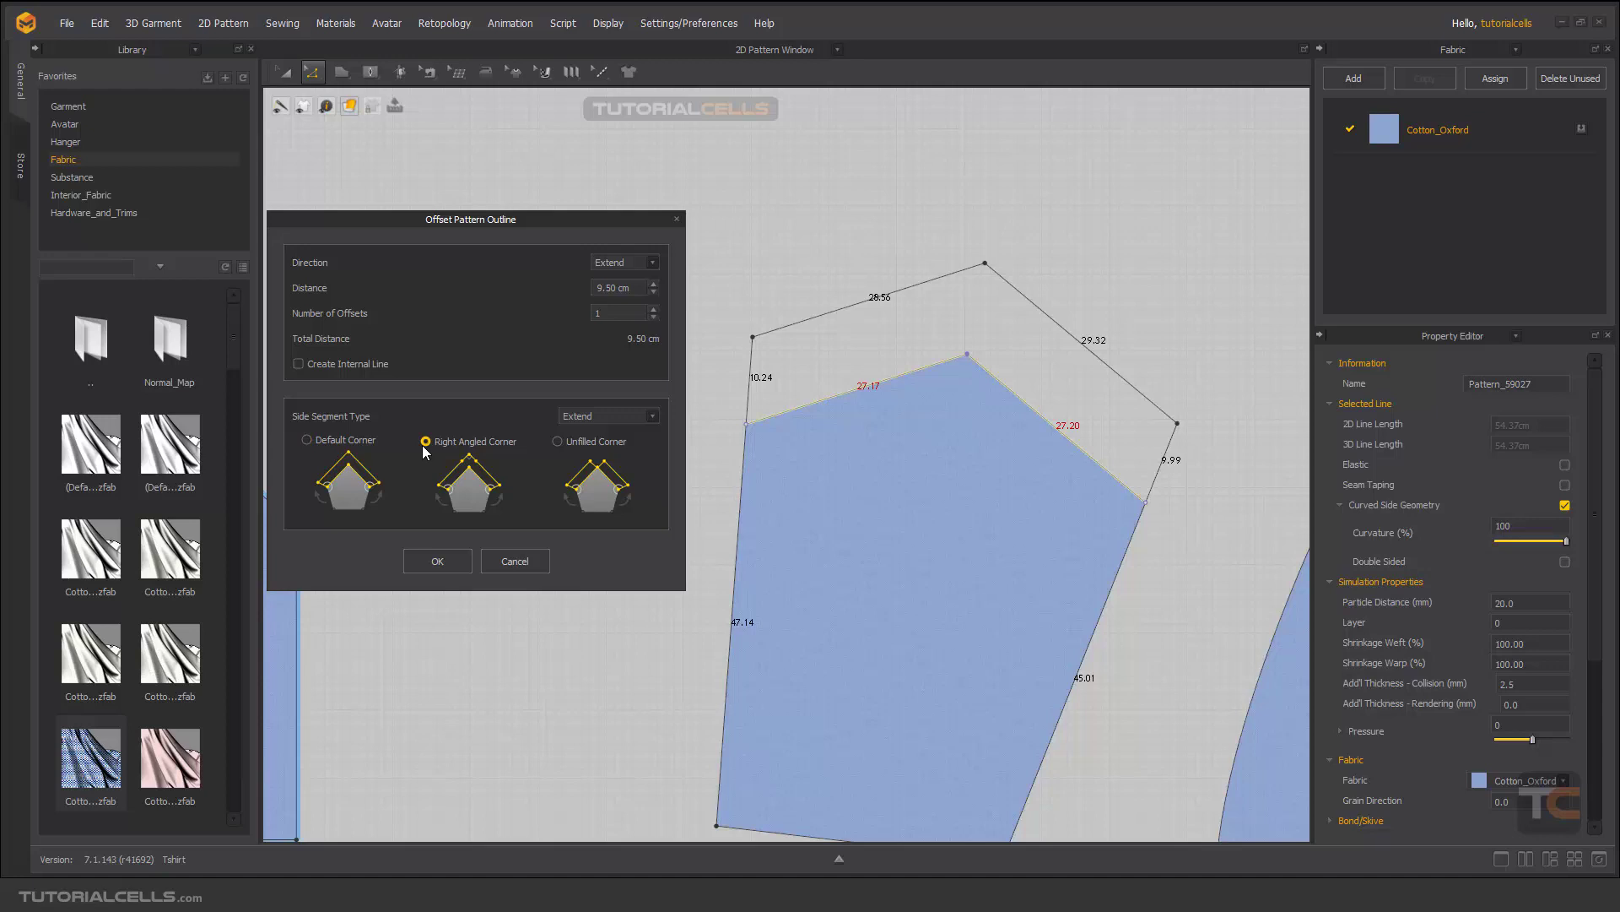
{"action": "left_click", "coordinate": [558, 441]}
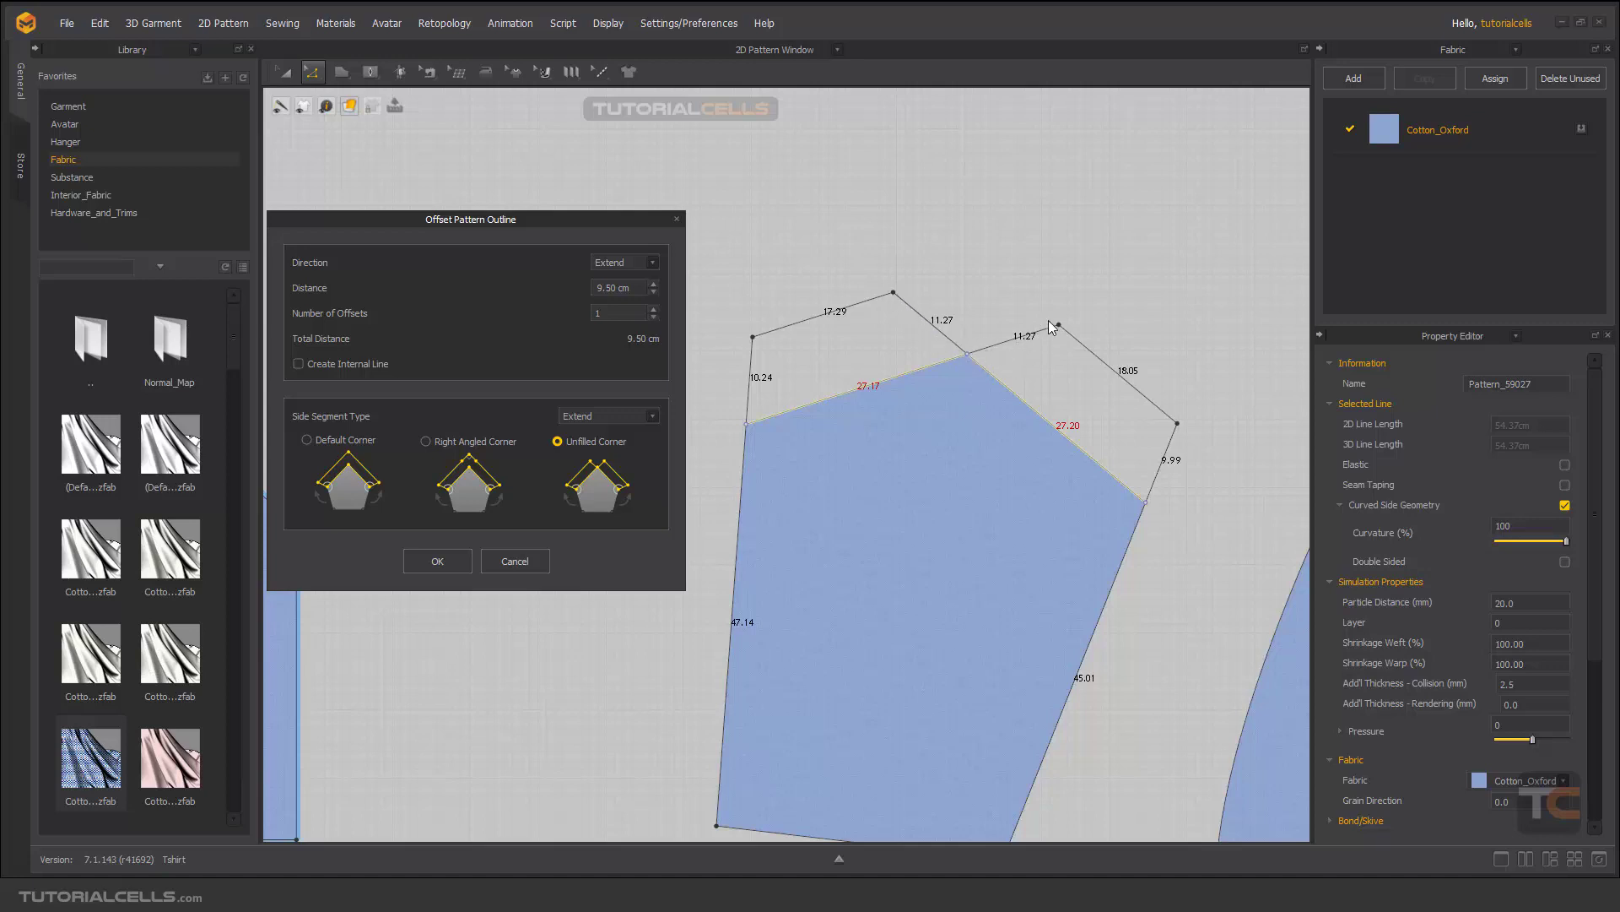
{"action": "left_click", "coordinate": [425, 441]}
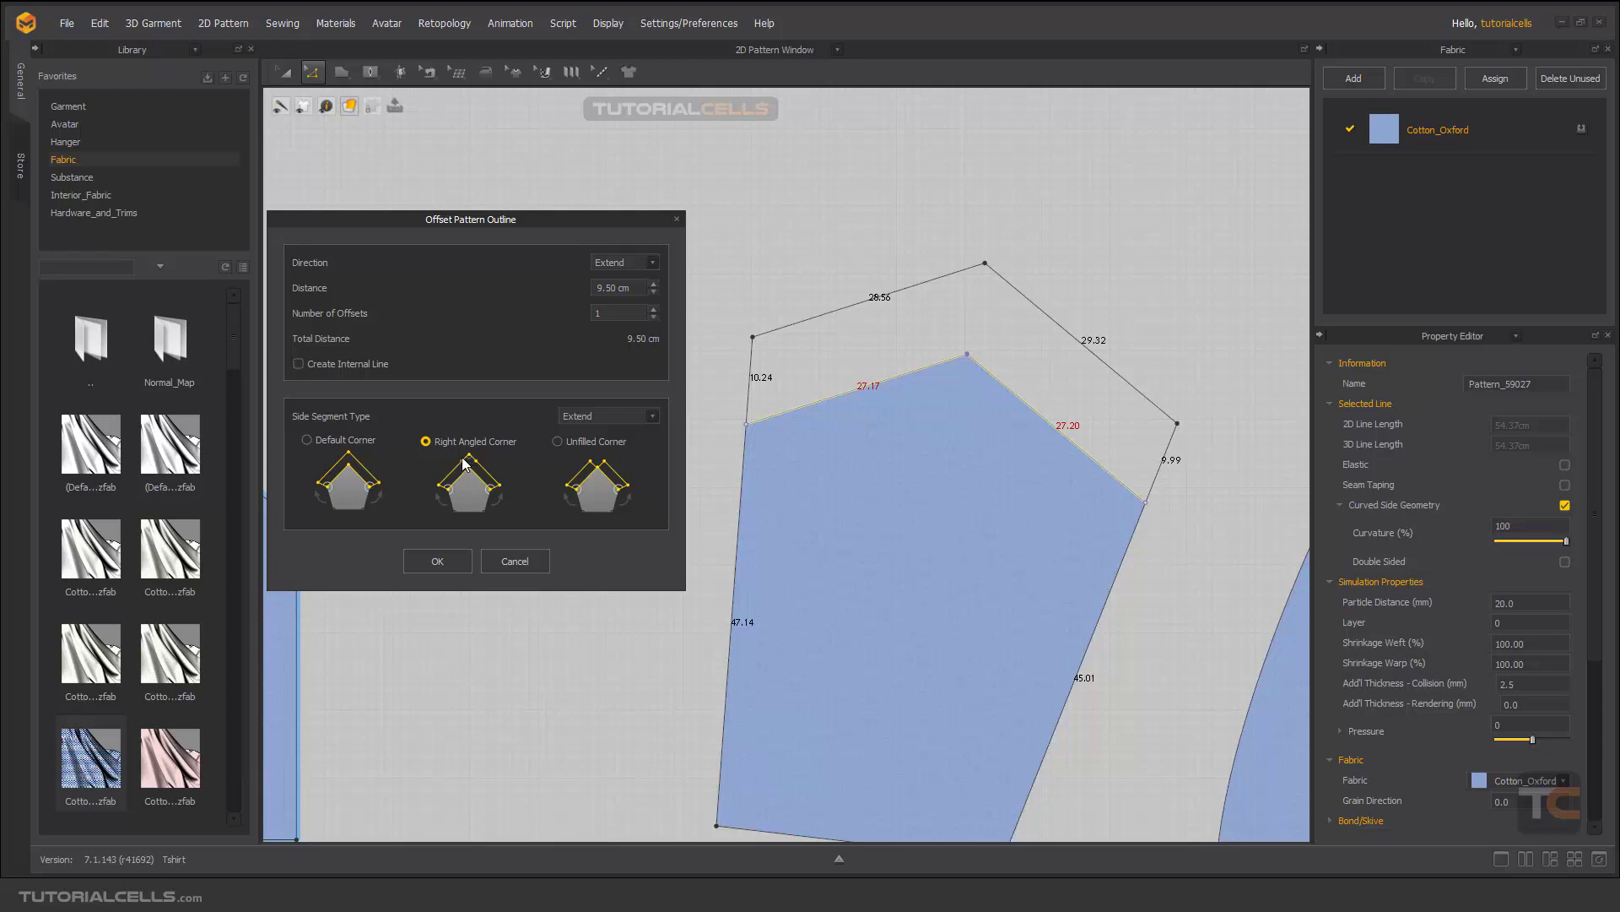
{"action": "left_click", "coordinate": [362, 447]}
{"action": "left_click", "coordinate": [437, 561]}
Start Offset as Internal Line along Curved between the two opposite curved side edges of the rounded pattern
{"action": "scroll", "coordinate": [862, 351], "scroll_direction": "down", "scroll_amount": 5}
{"action": "scroll", "coordinate": [867, 355], "scroll_direction": "up", "scroll_amount": 5}
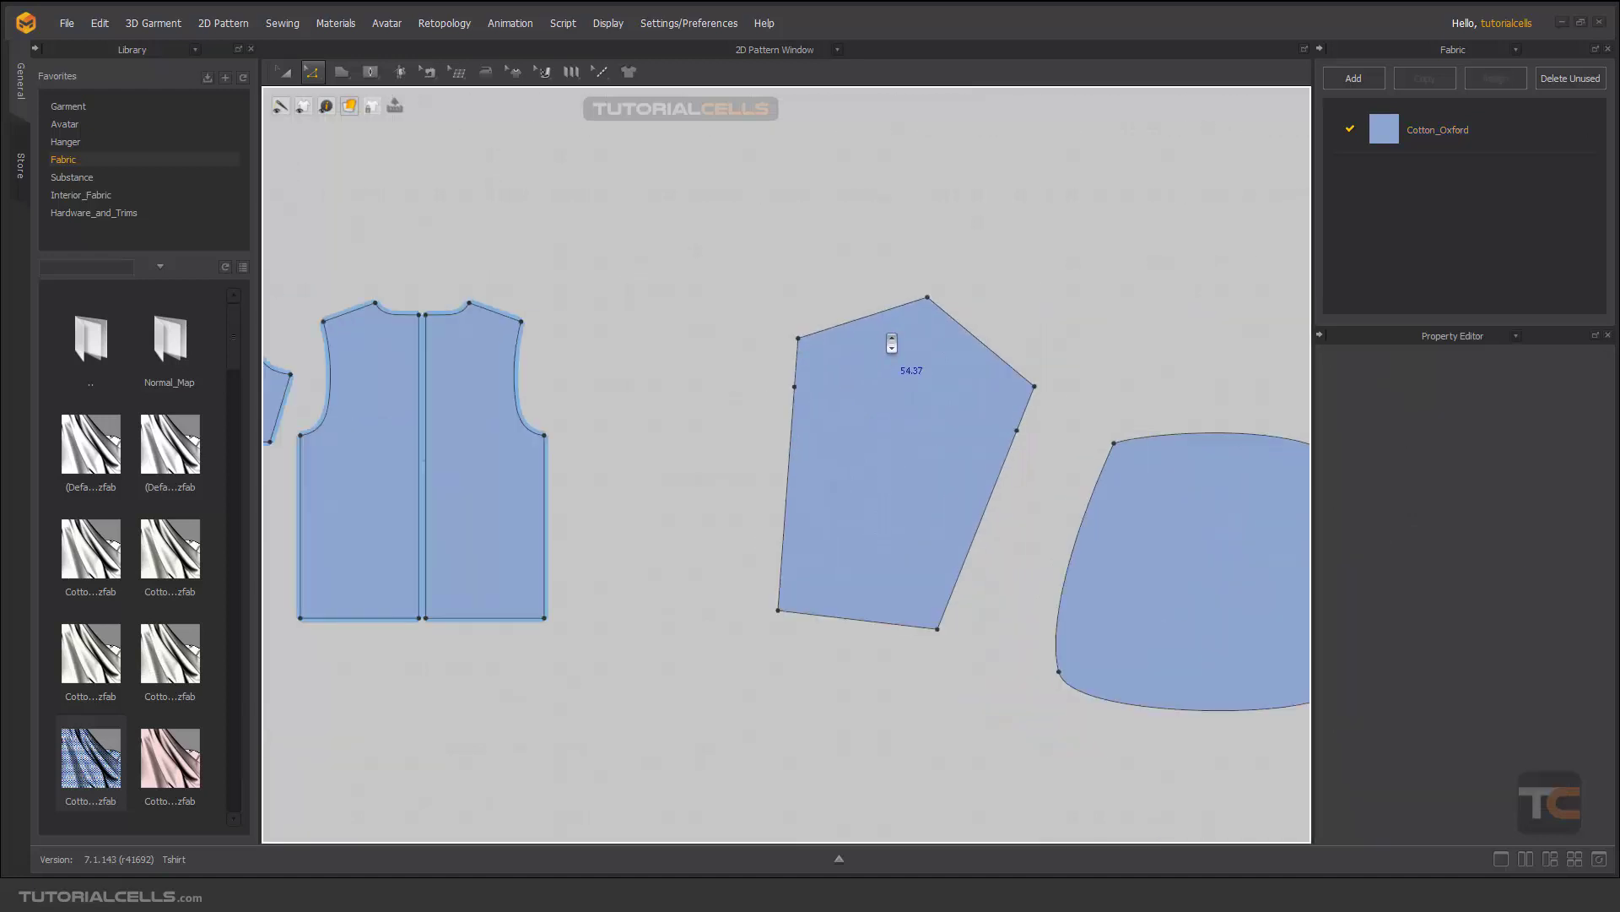
{"action": "right_click_drag", "start_coordinate": [861, 438], "coordinate": [807, 362]}
{"action": "scroll", "coordinate": [817, 370], "scroll_direction": "down", "scroll_amount": 3}
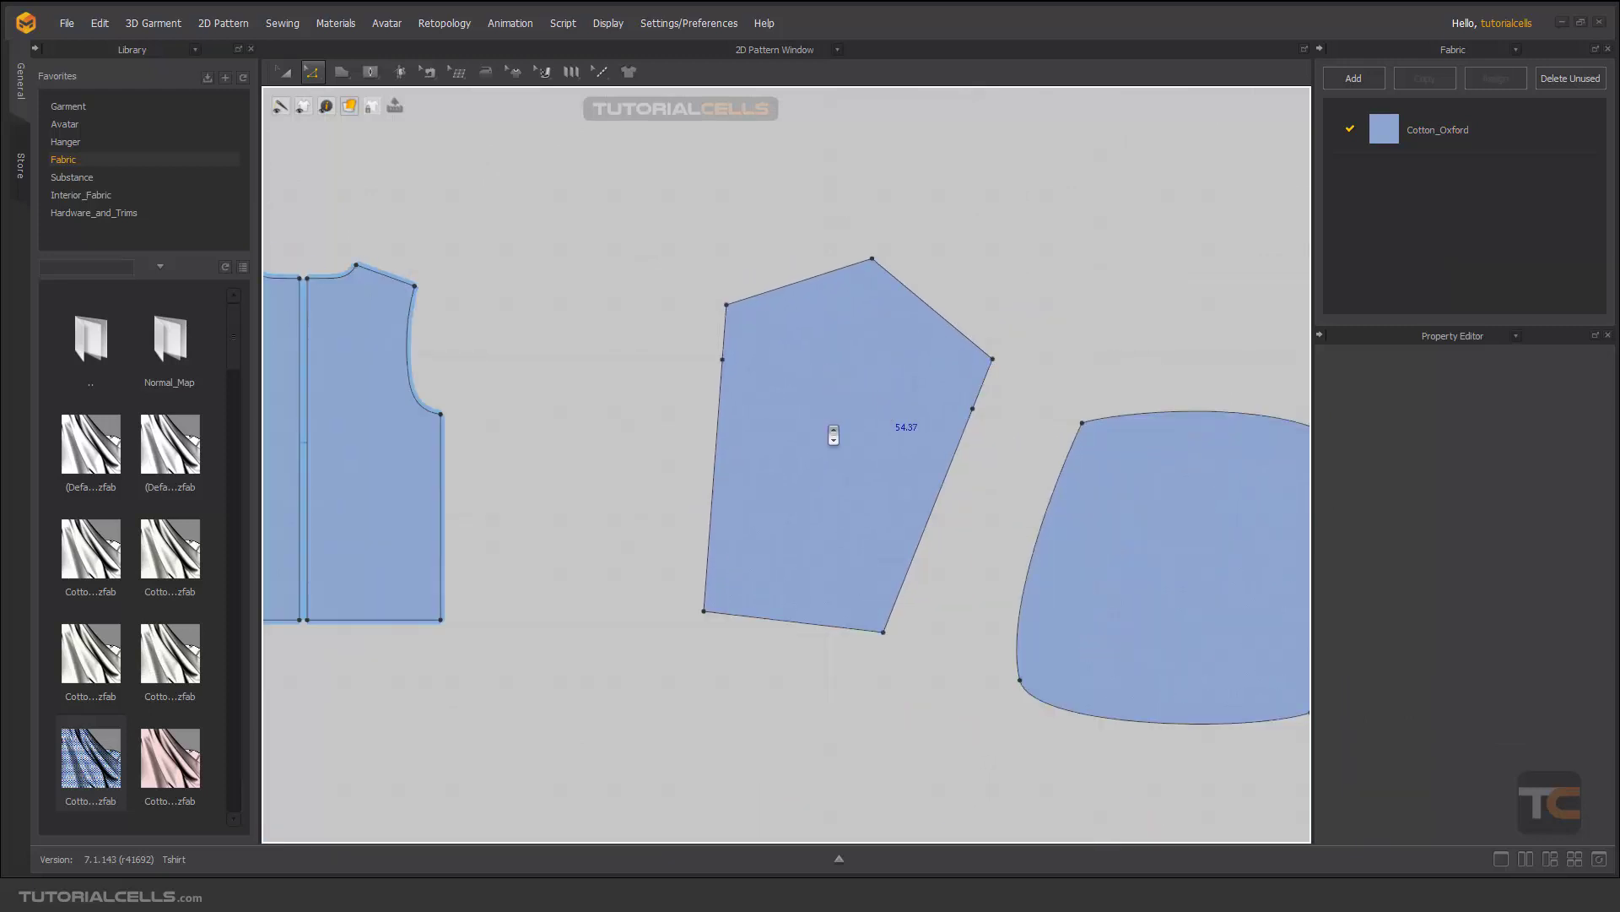
{"action": "right_click_drag", "start_coordinate": [1126, 509], "coordinate": [892, 447]}
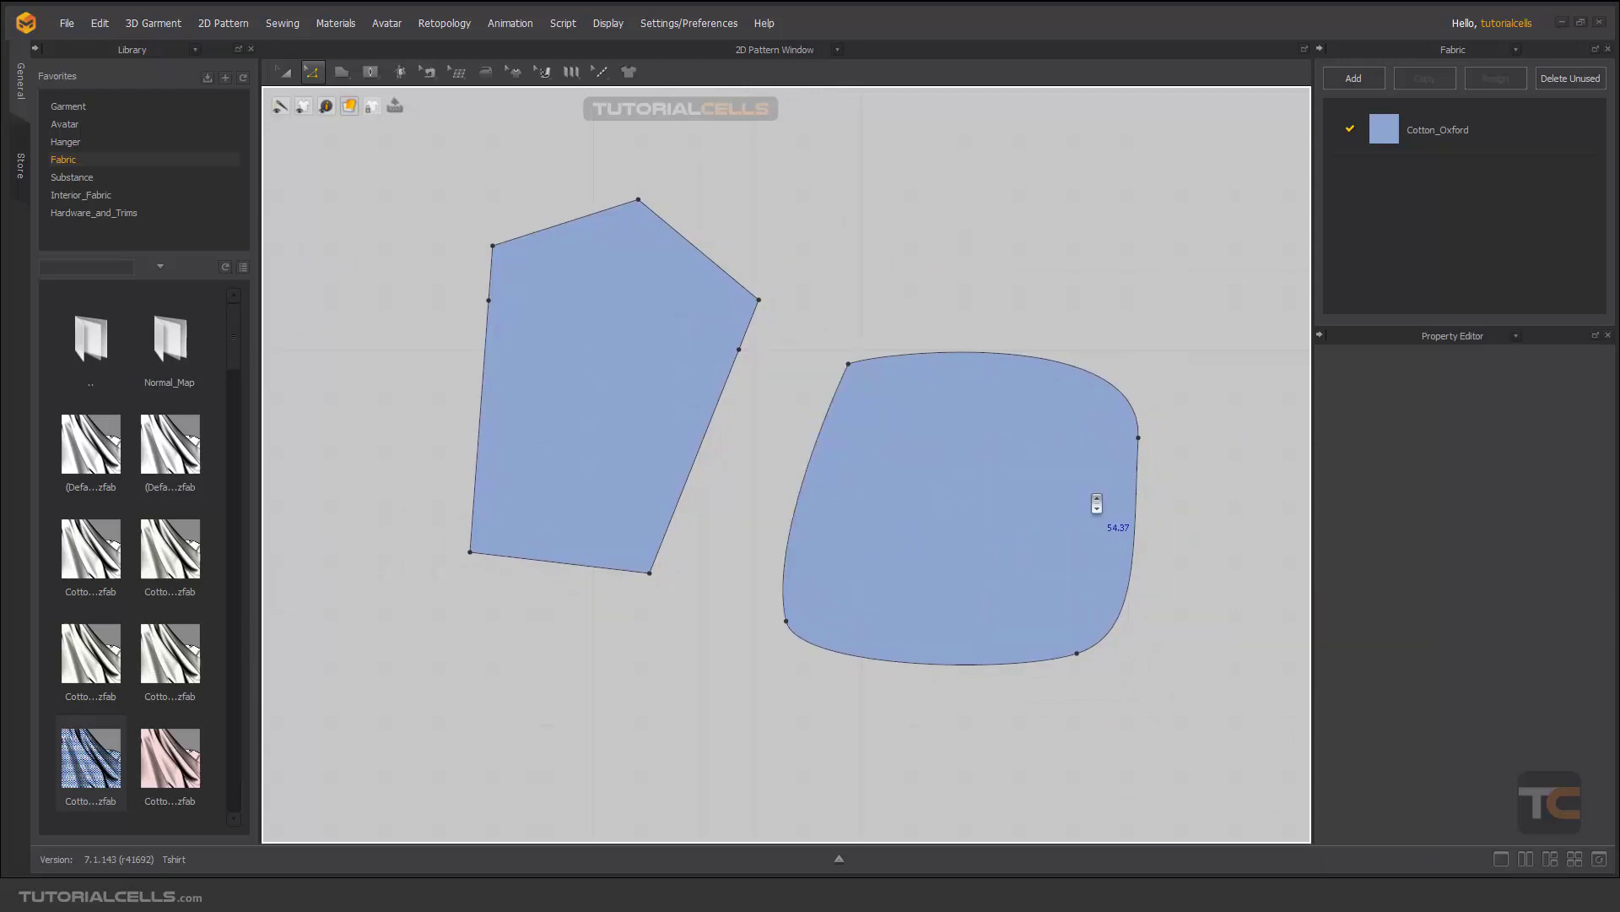
{"action": "right_click_drag", "start_coordinate": [1095, 503], "coordinate": [1104, 473]}
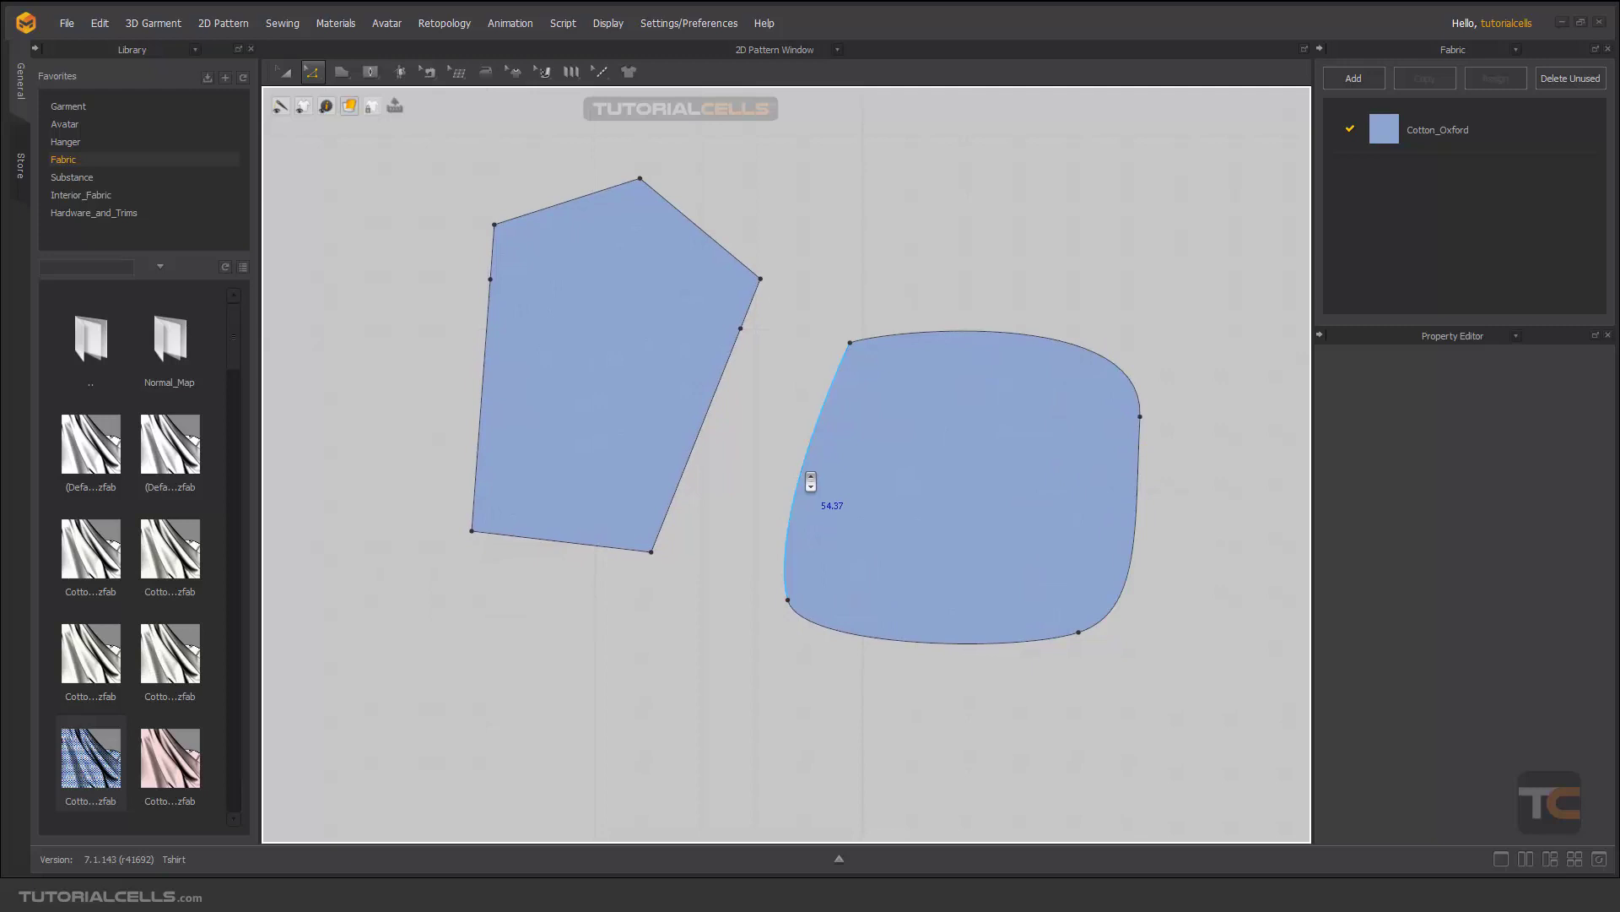
{"action": "left_click", "coordinate": [810, 481]}
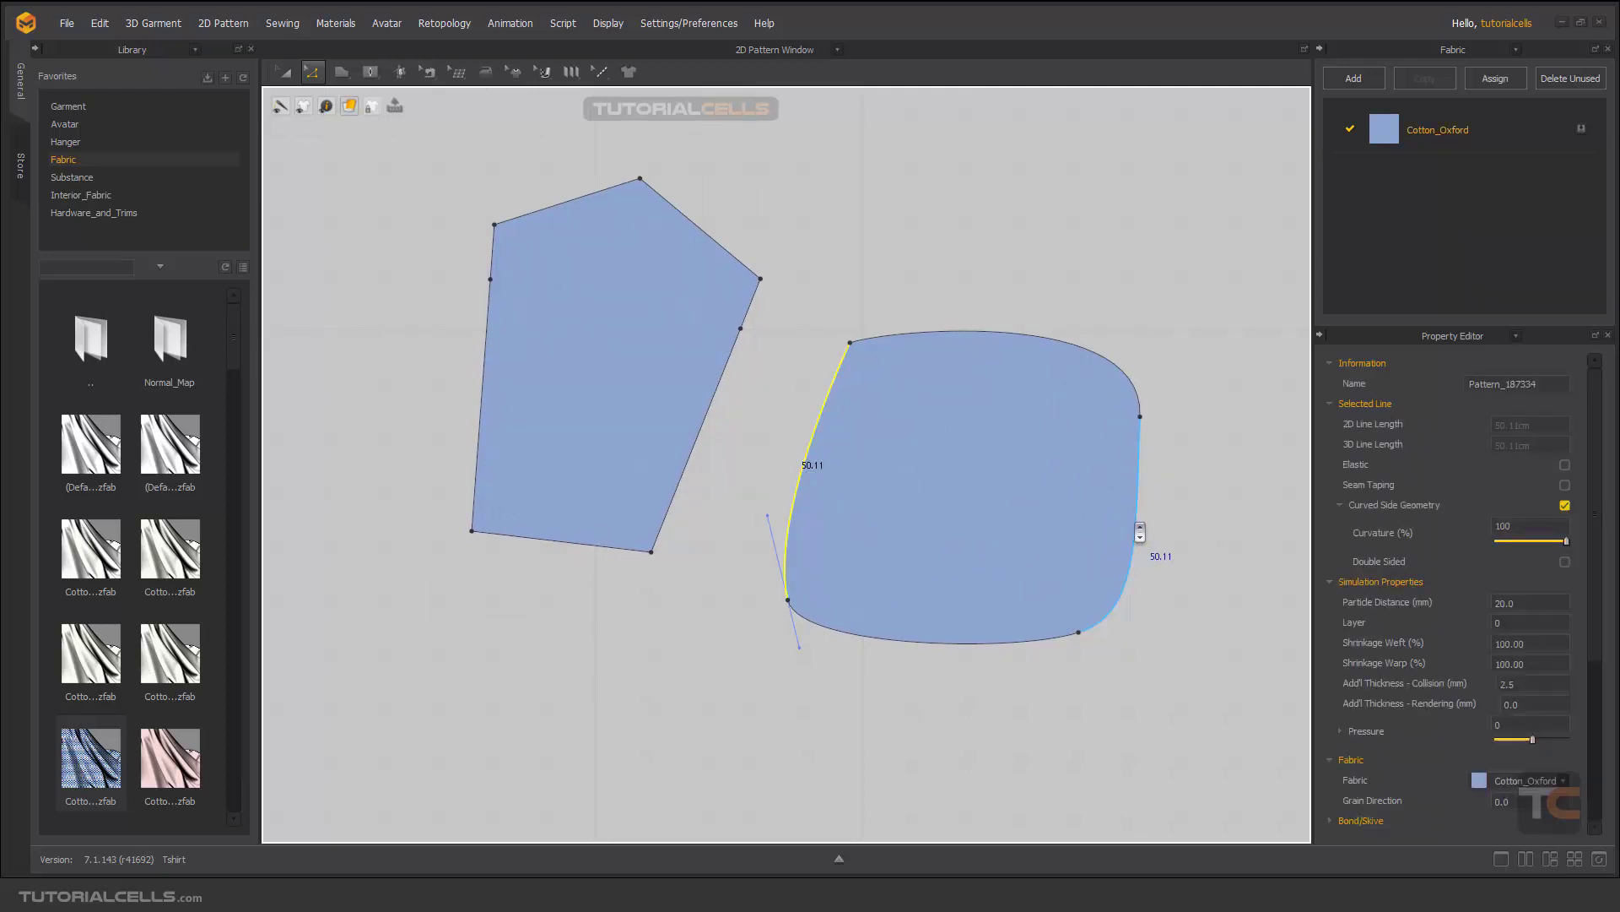
{"action": "left_click", "coordinate": [1139, 531], "text": "shift"}
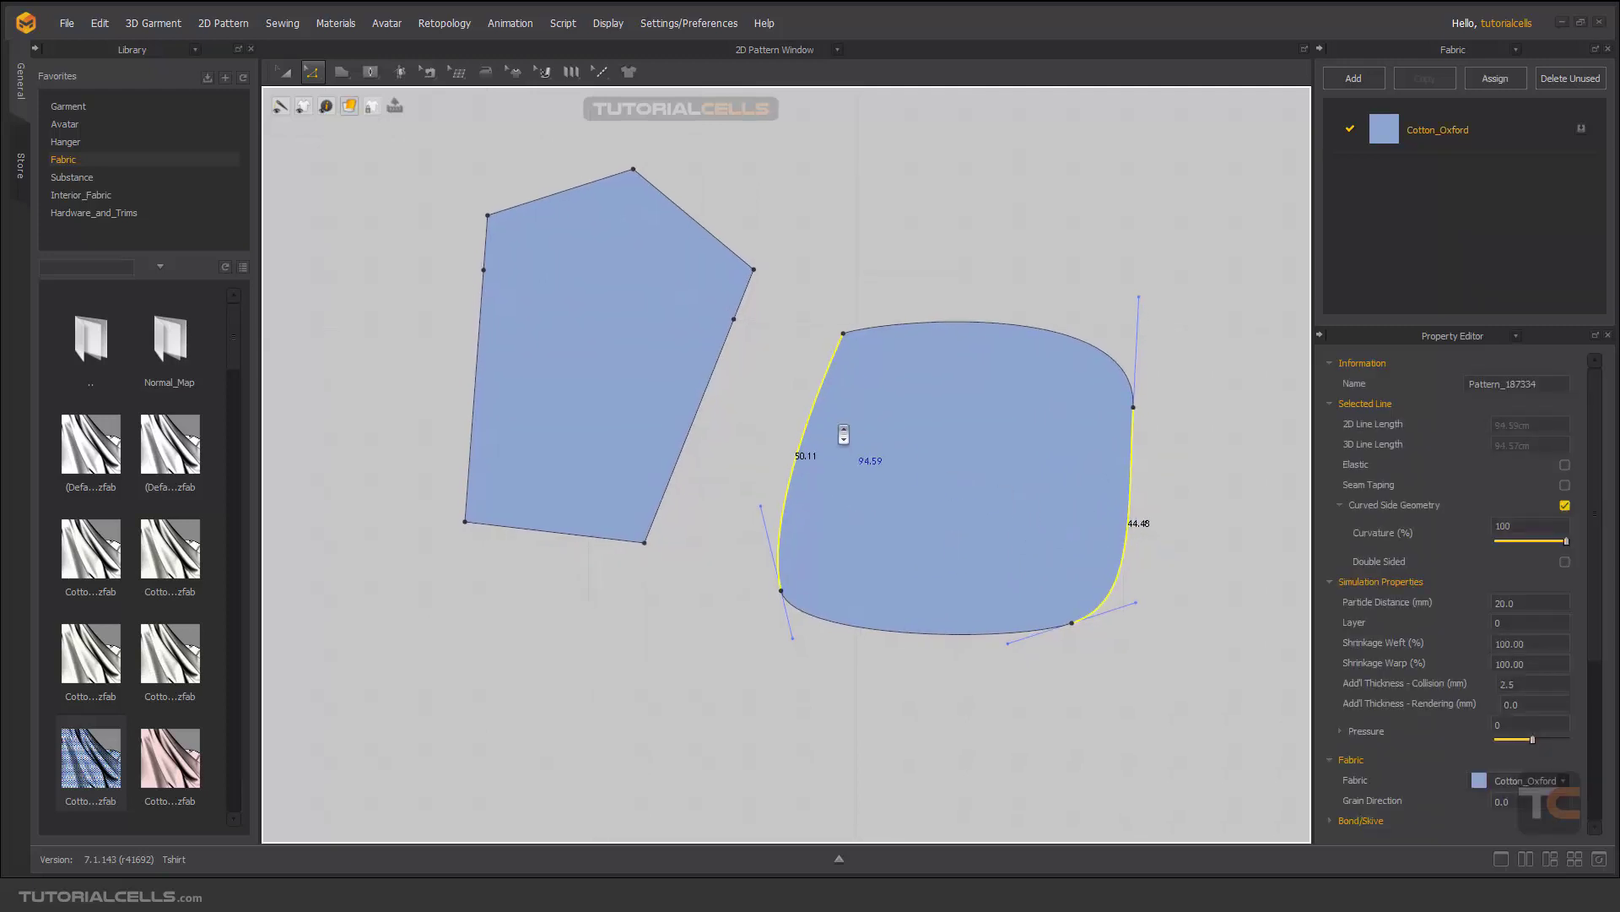
{"action": "right_click", "coordinate": [819, 414]}
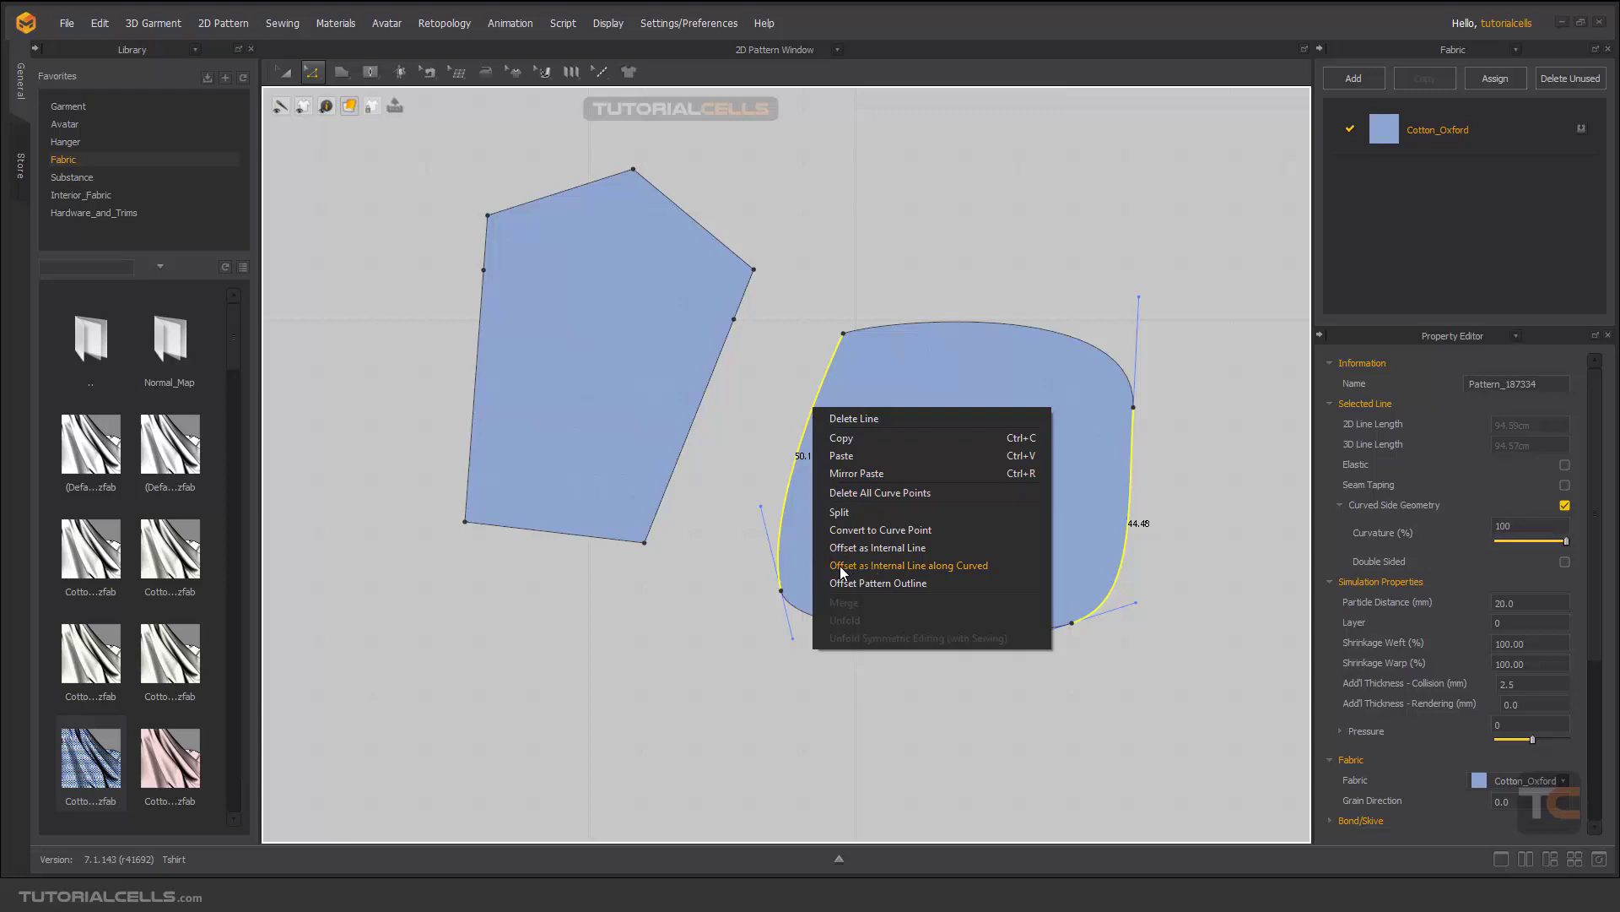
{"action": "left_click", "coordinate": [882, 569]}
{"action": "left_click_drag", "start_coordinate": [883, 278], "coordinate": [633, 302]}
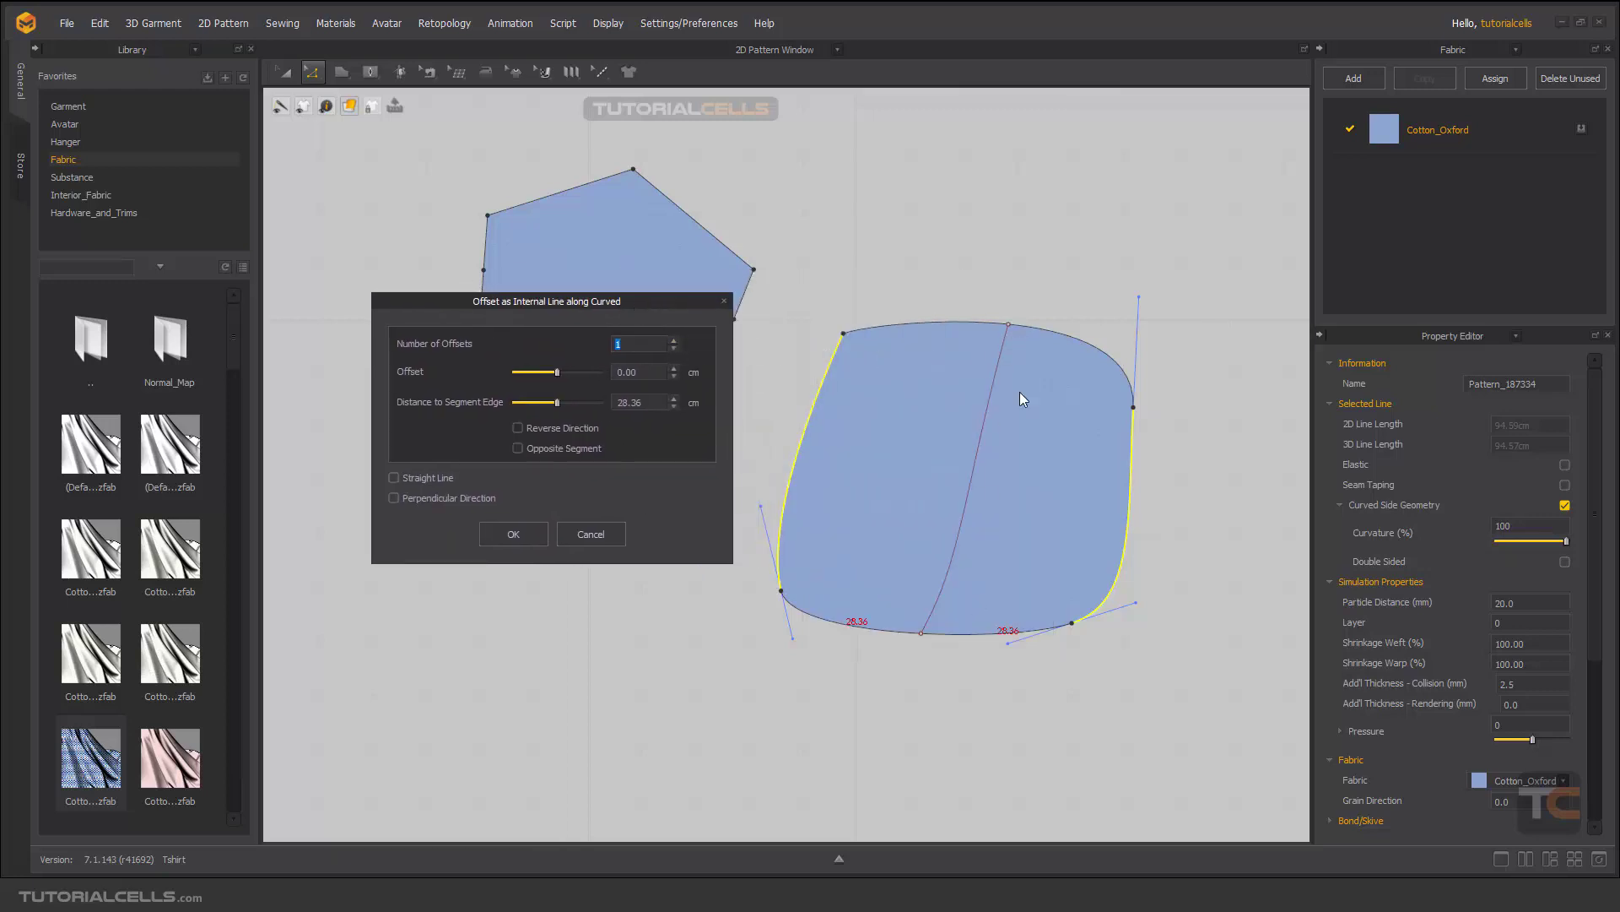
Try five offsets before using three, with an offset of 12.48 cm and a distance to segment edge of 27.47 cm
{"action": "left_click", "coordinate": [673, 340]}
{"action": "left_click", "coordinate": [673, 340]}
{"action": "left_click", "coordinate": [673, 340]}
{"action": "left_click", "coordinate": [674, 340]}
{"action": "mouse_move", "coordinate": [549, 373]}
{"action": "left_mouse_down"}
{"action": "mouse_move", "coordinate": [582, 376]}
{"action": "mouse_move", "coordinate": [544, 376]}
{"action": "mouse_move", "coordinate": [557, 373]}
{"action": "left_mouse_up"}
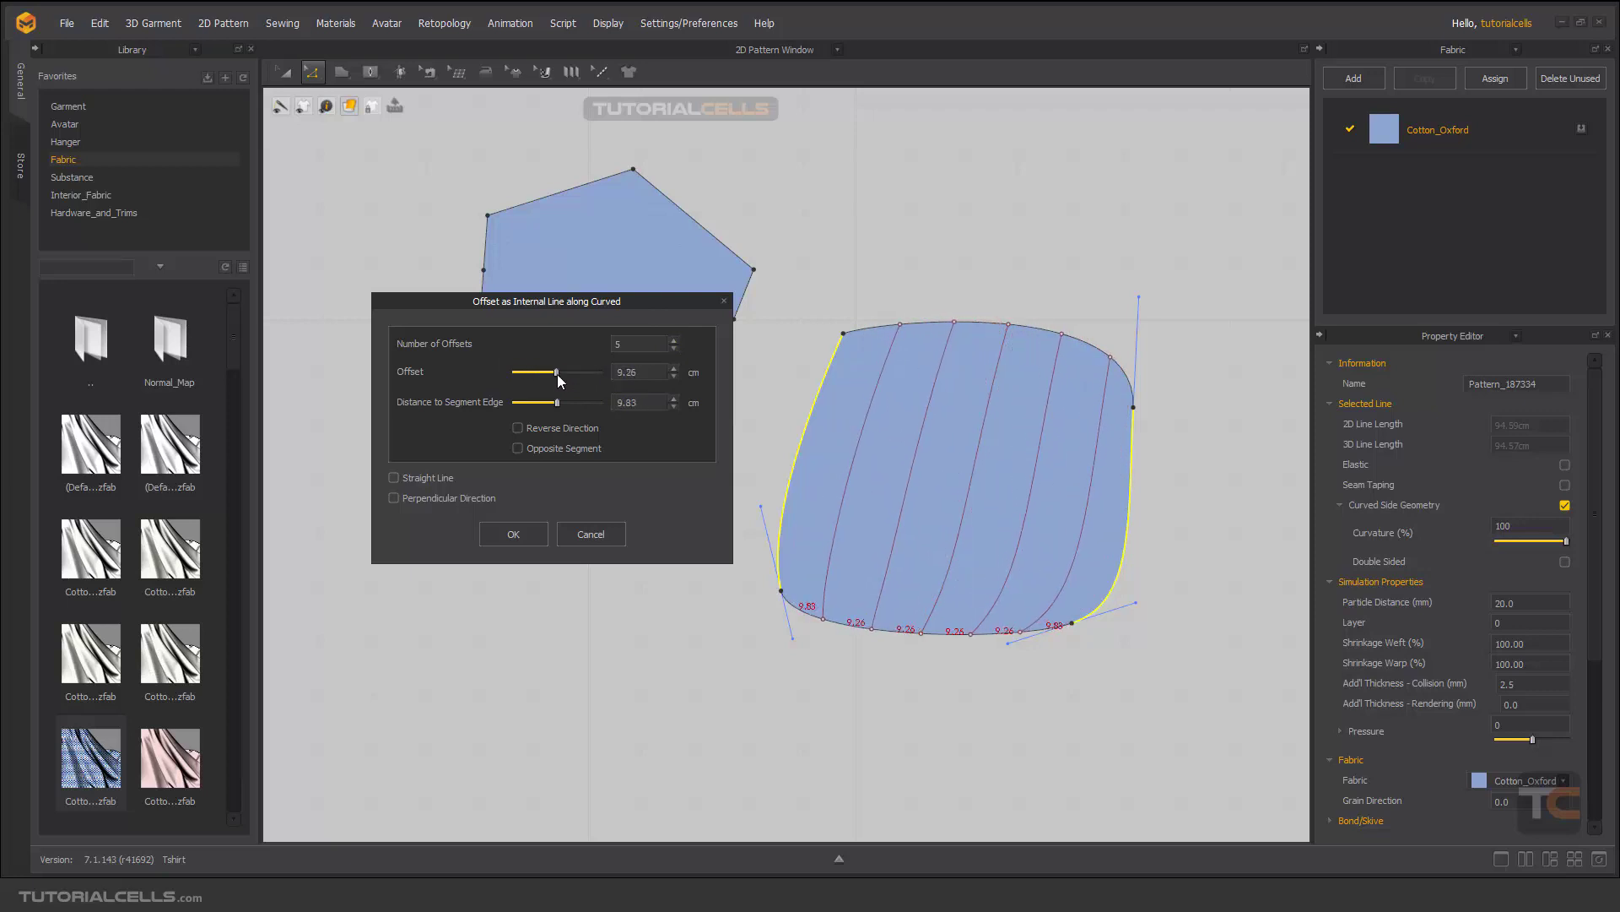
{"action": "left_click", "coordinate": [673, 347]}
{"action": "left_click", "coordinate": [673, 348]}
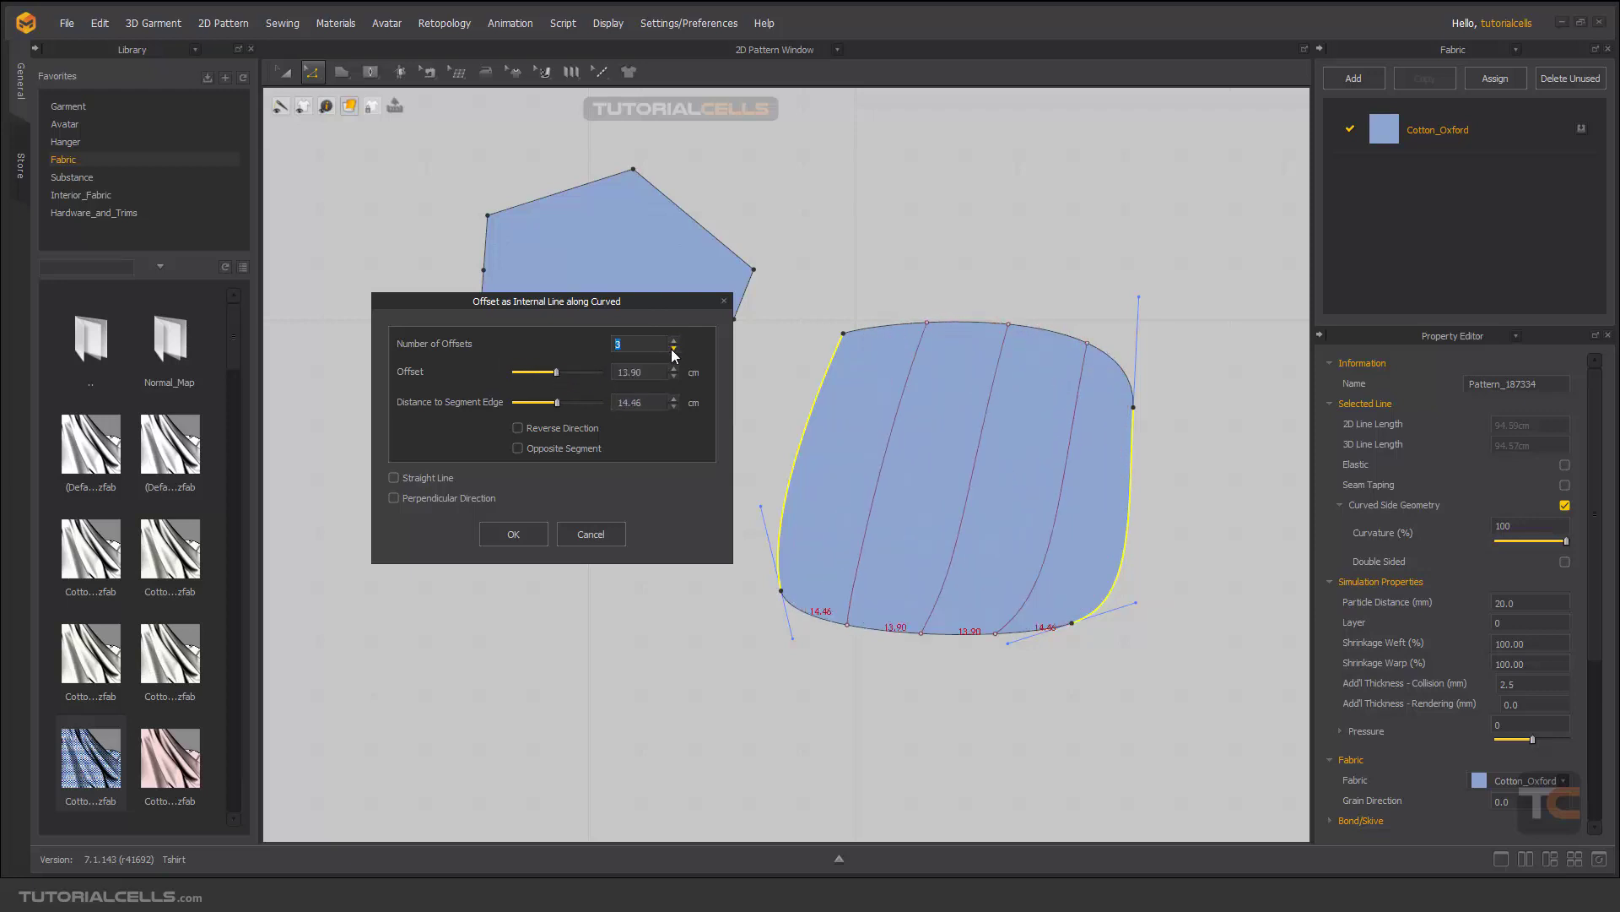
{"action": "left_click", "coordinate": [552, 372]}
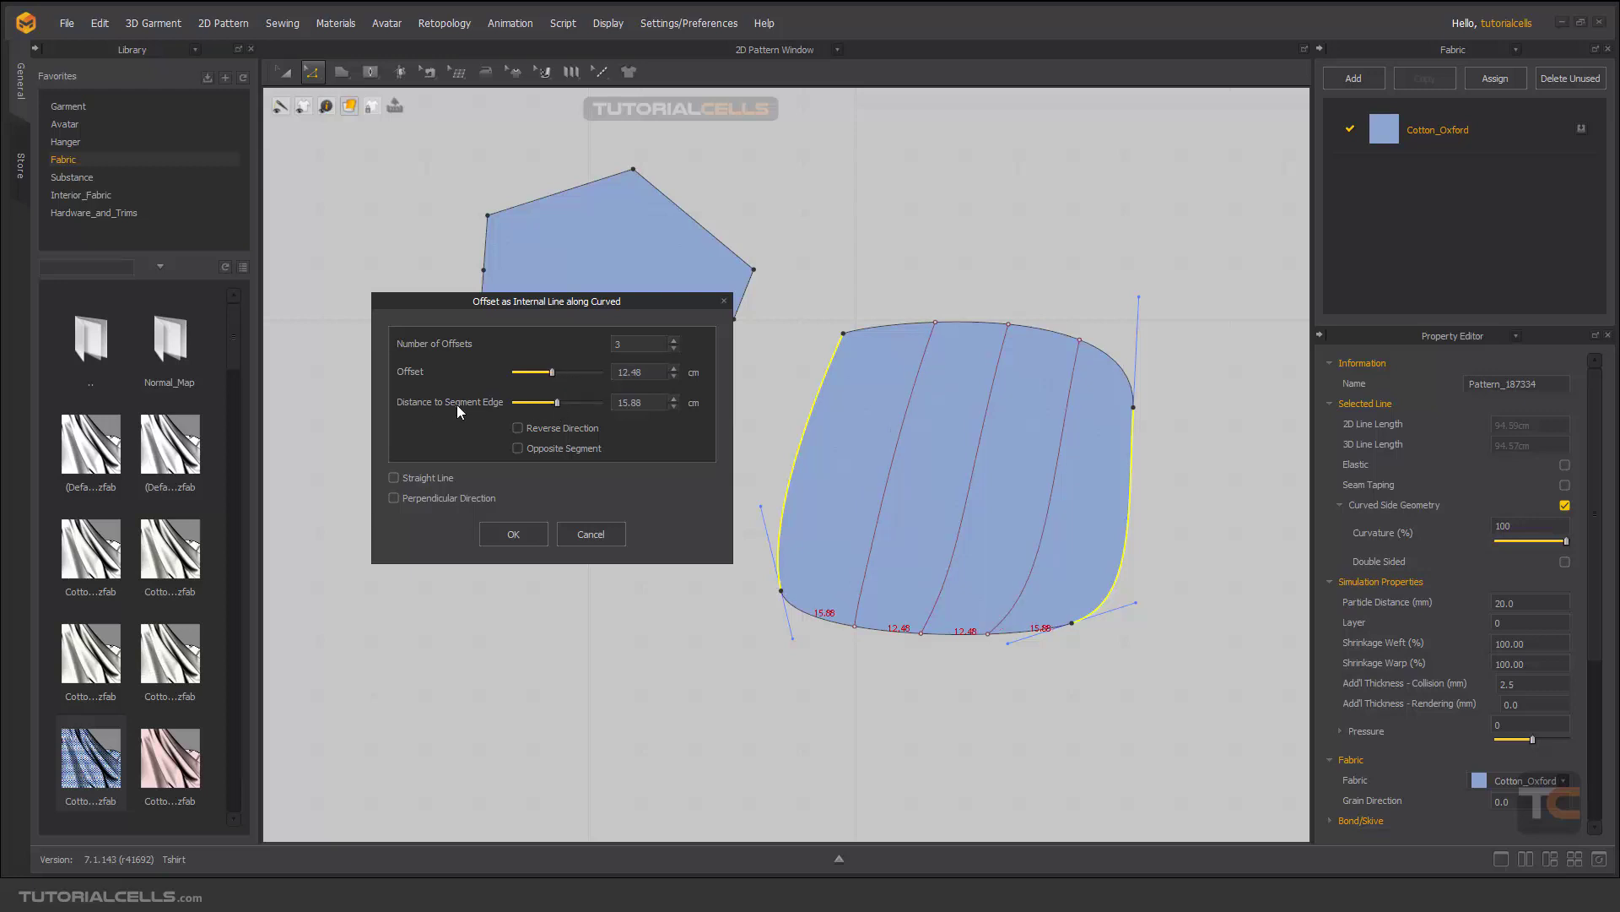
{"action": "left_click_drag", "start_coordinate": [557, 405], "coordinate": [588, 407]}
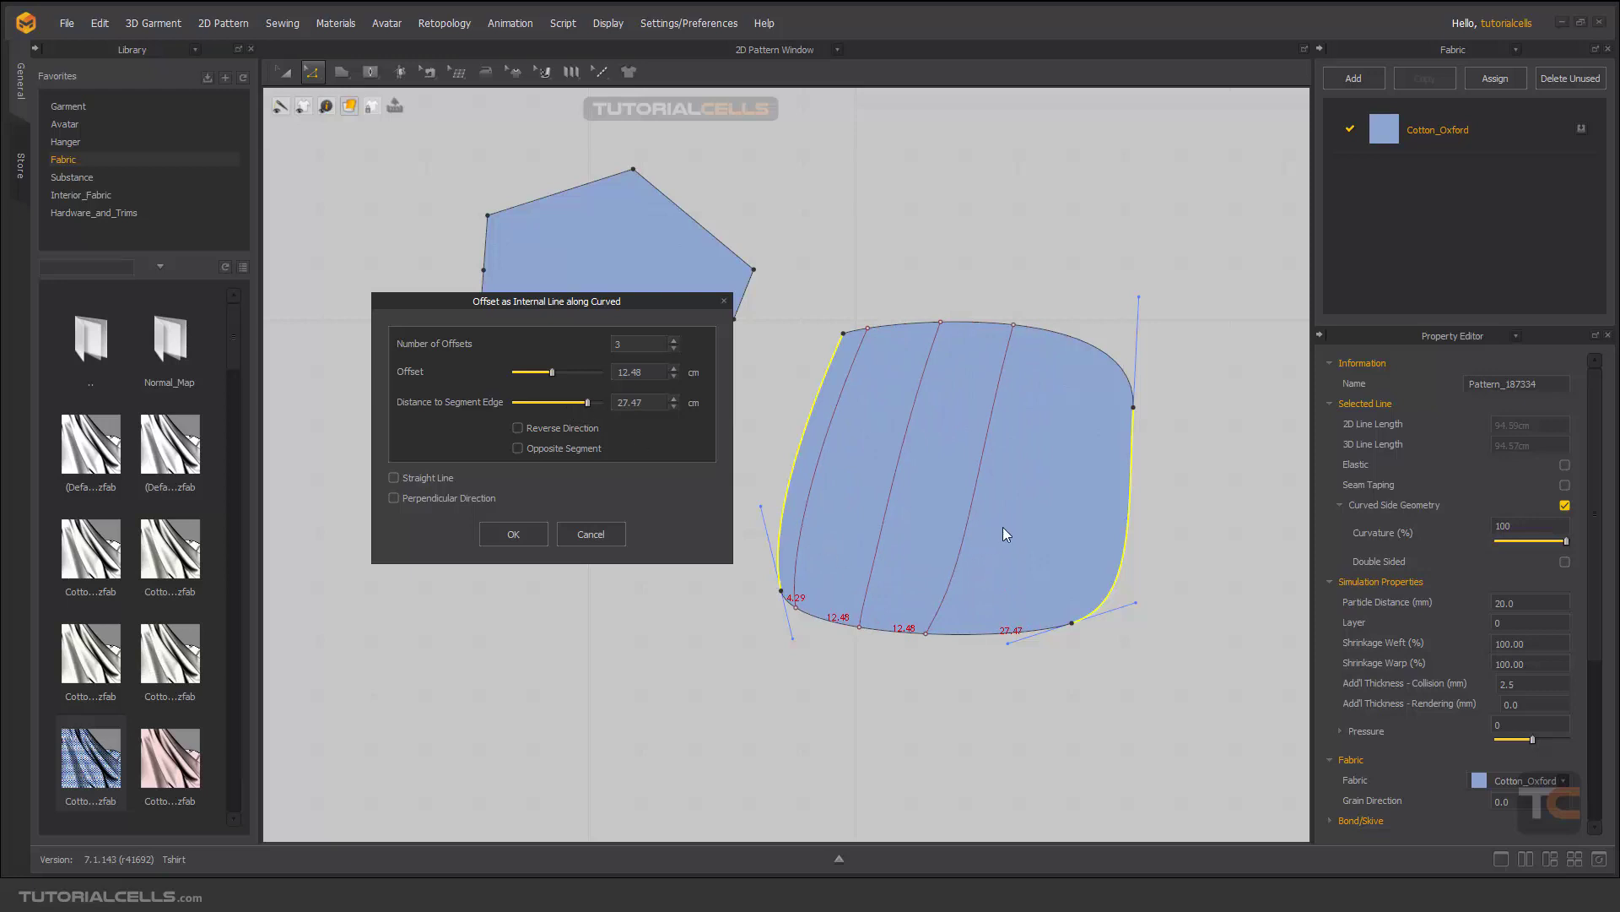
Try Reverse Direction and Opposite Segment on the rounded pattern's offset lines, leaving both options off
{"action": "left_click", "coordinate": [517, 427]}
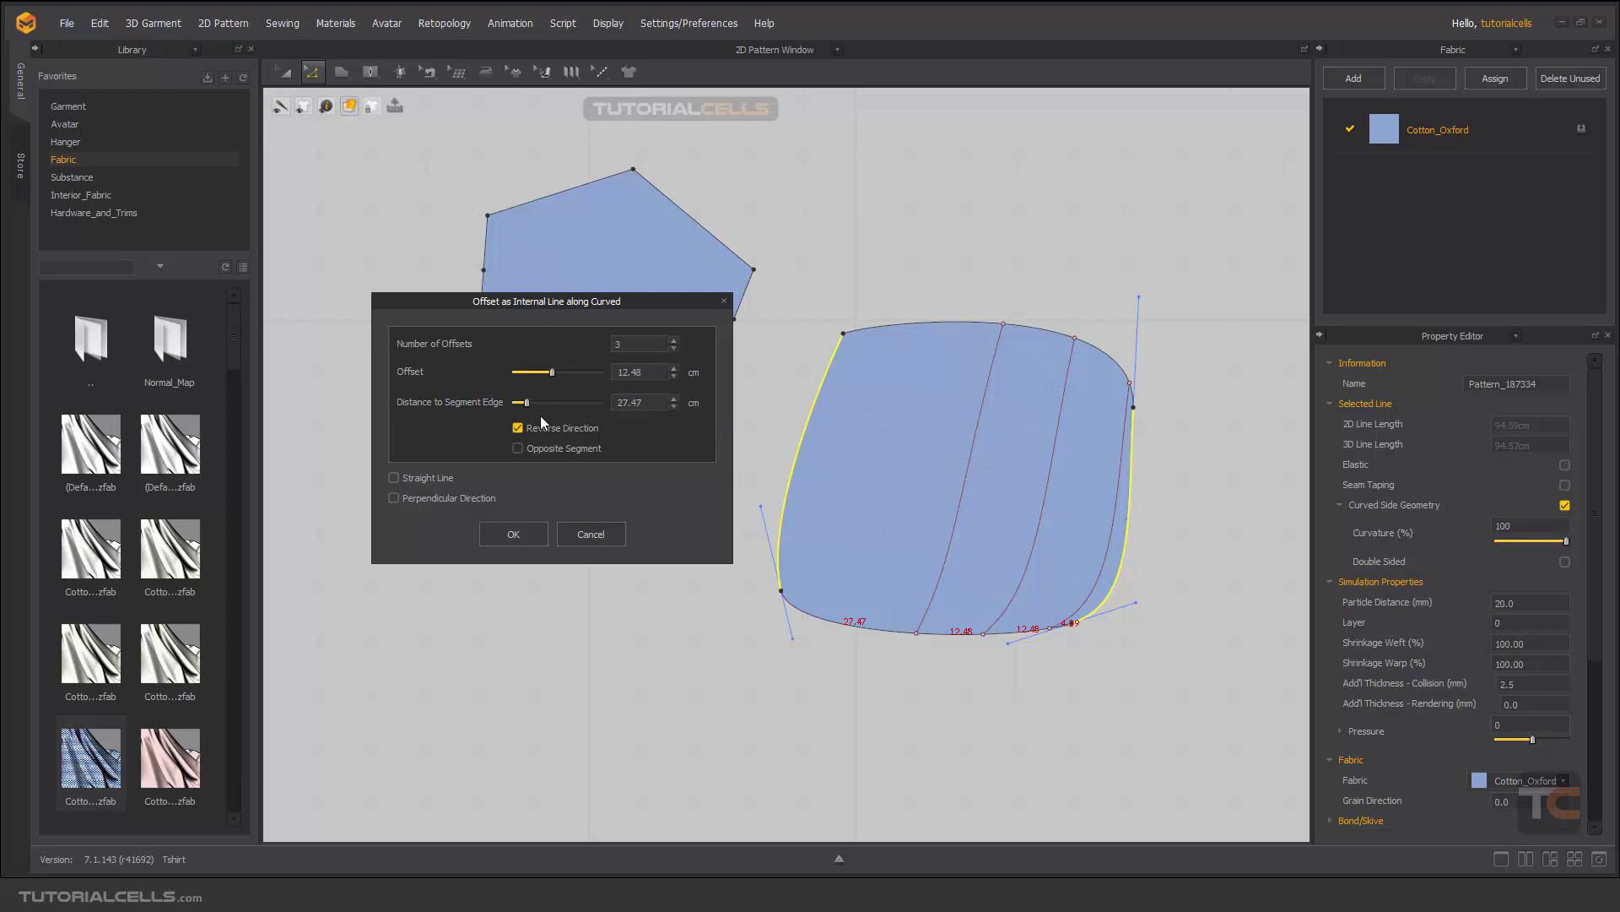
{"action": "left_click", "coordinate": [518, 427]}
{"action": "left_click", "coordinate": [518, 448]}
{"action": "left_click", "coordinate": [518, 448]}
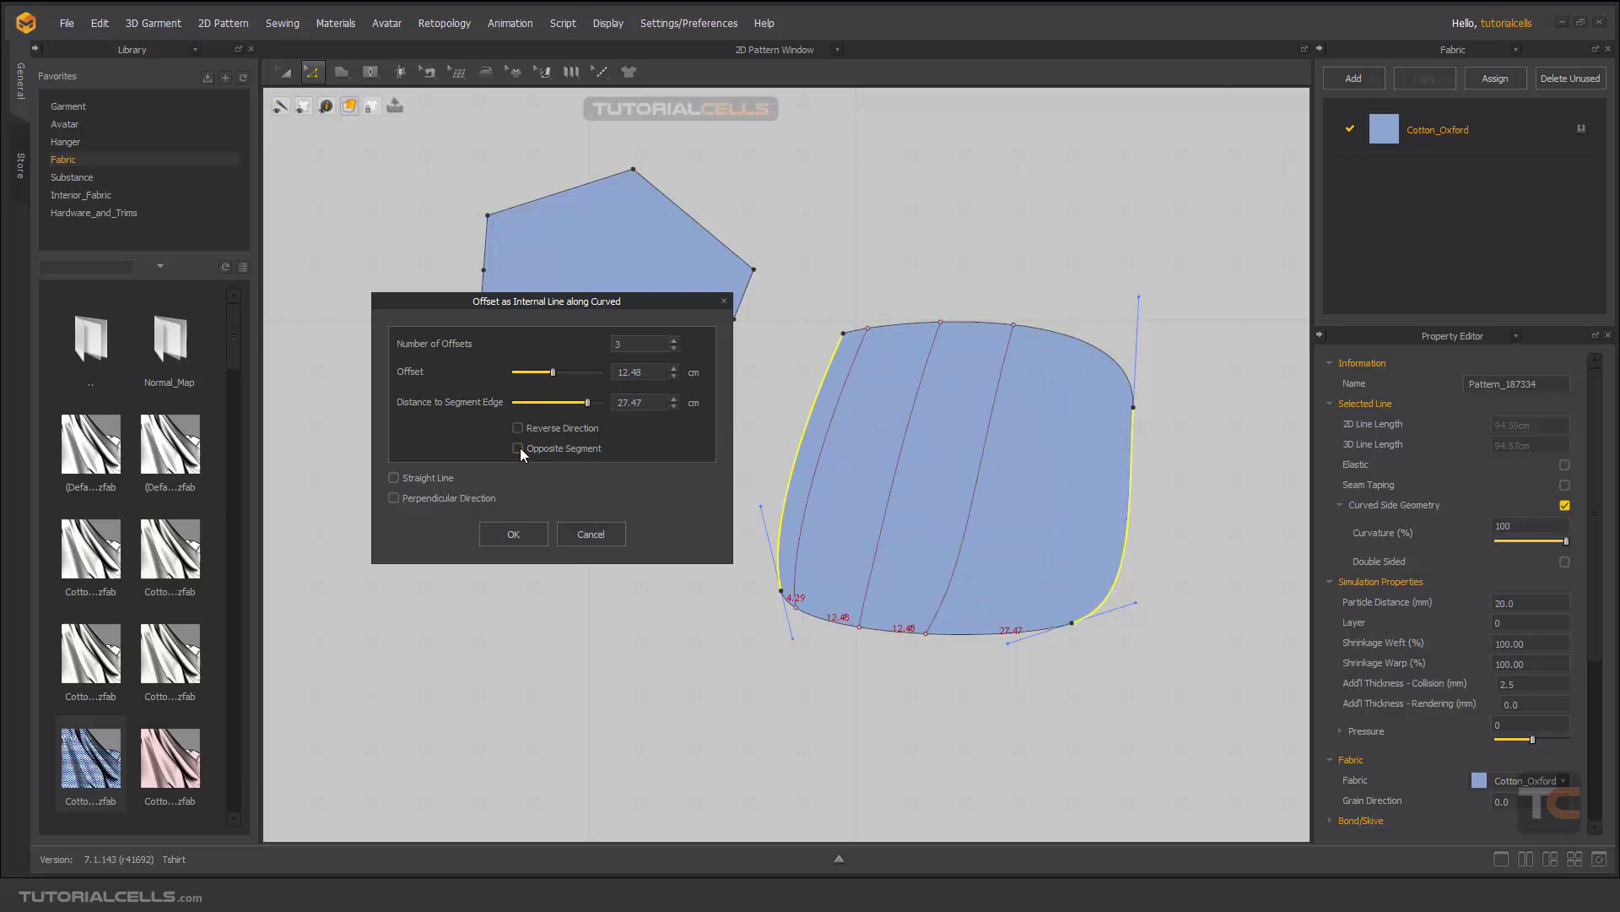
{"action": "left_click", "coordinate": [519, 448]}
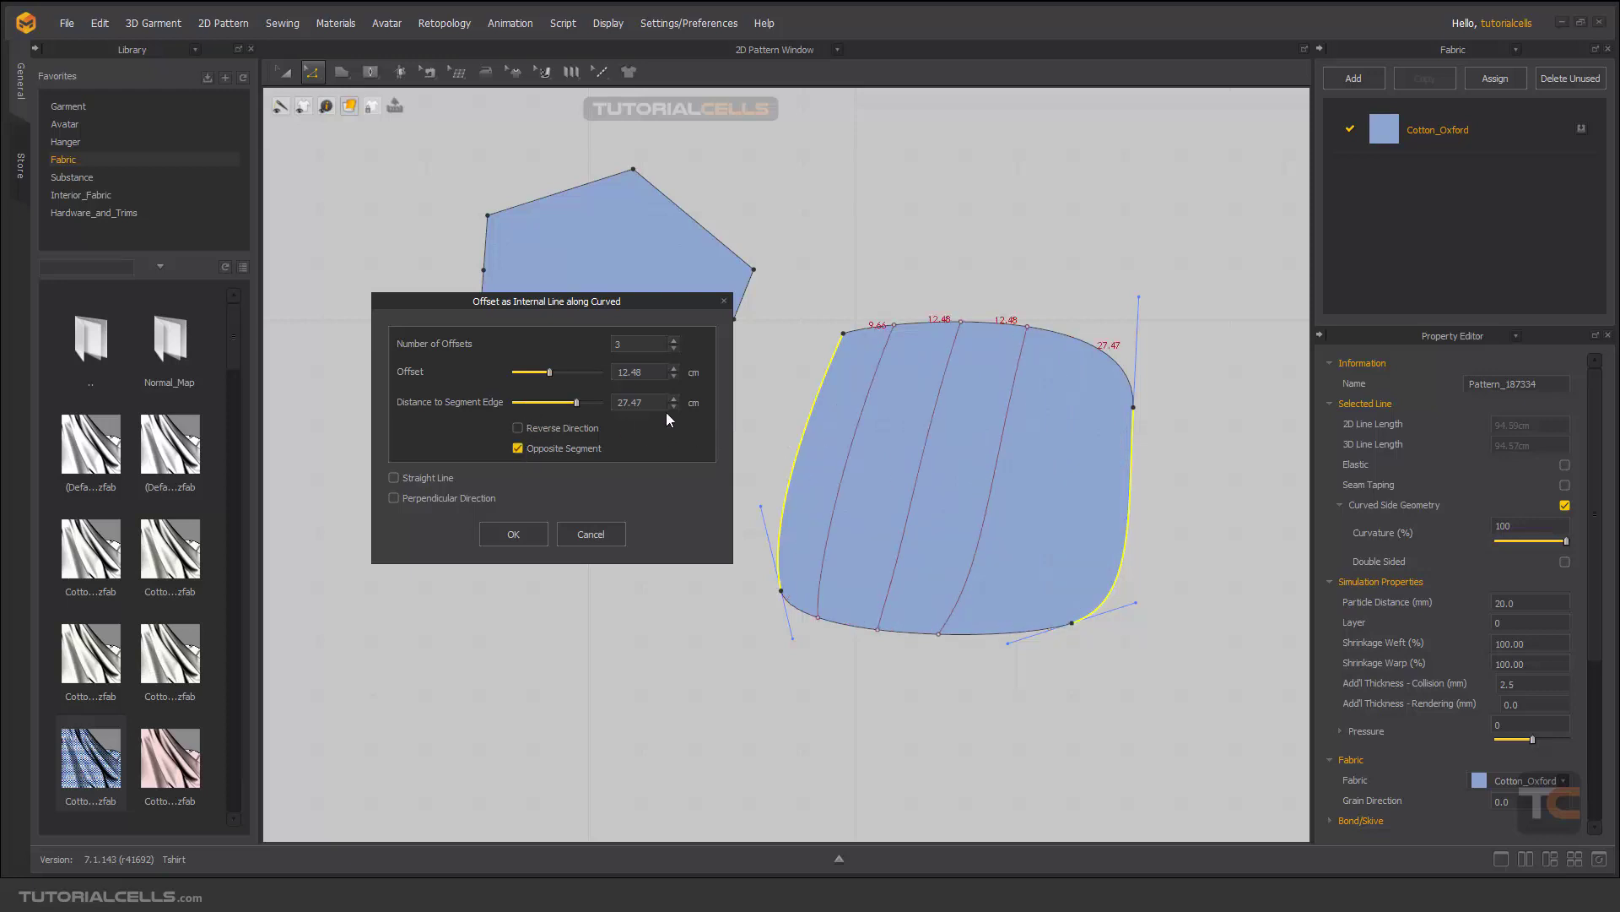
{"action": "left_click", "coordinate": [518, 448]}
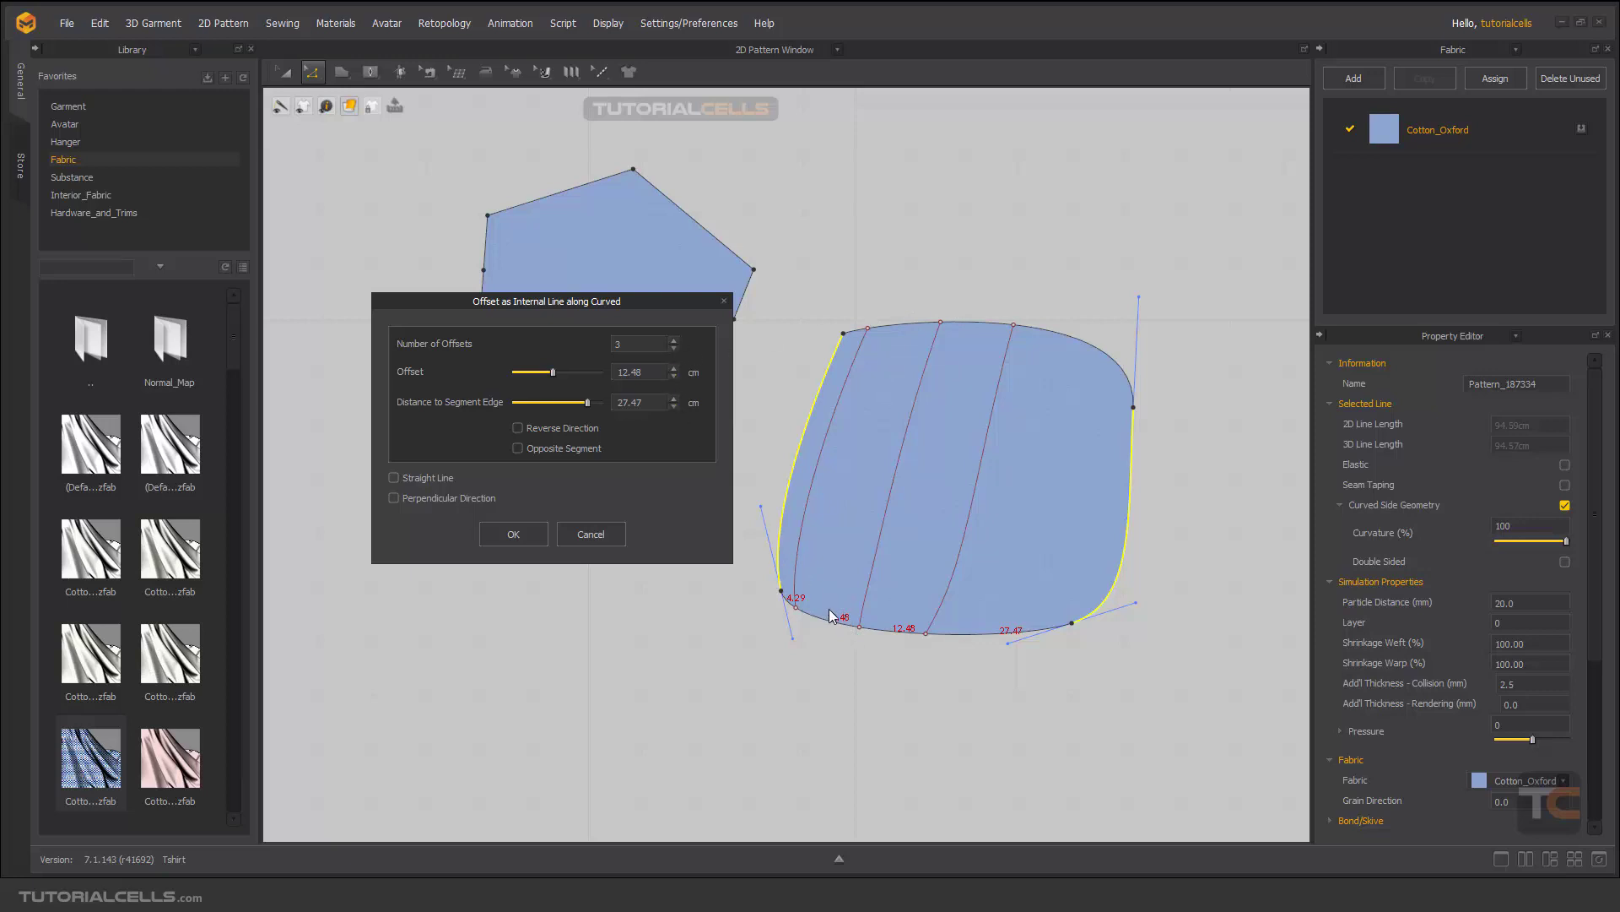
Set the offset between the internal lines to 11.48 cm and enable Opposite Segment
{"action": "left_click", "coordinate": [674, 369]}
{"action": "left_click", "coordinate": [674, 369]}
{"action": "left_click", "coordinate": [674, 376]}
{"action": "left_click", "coordinate": [674, 376]}
{"action": "left_click", "coordinate": [674, 377]}
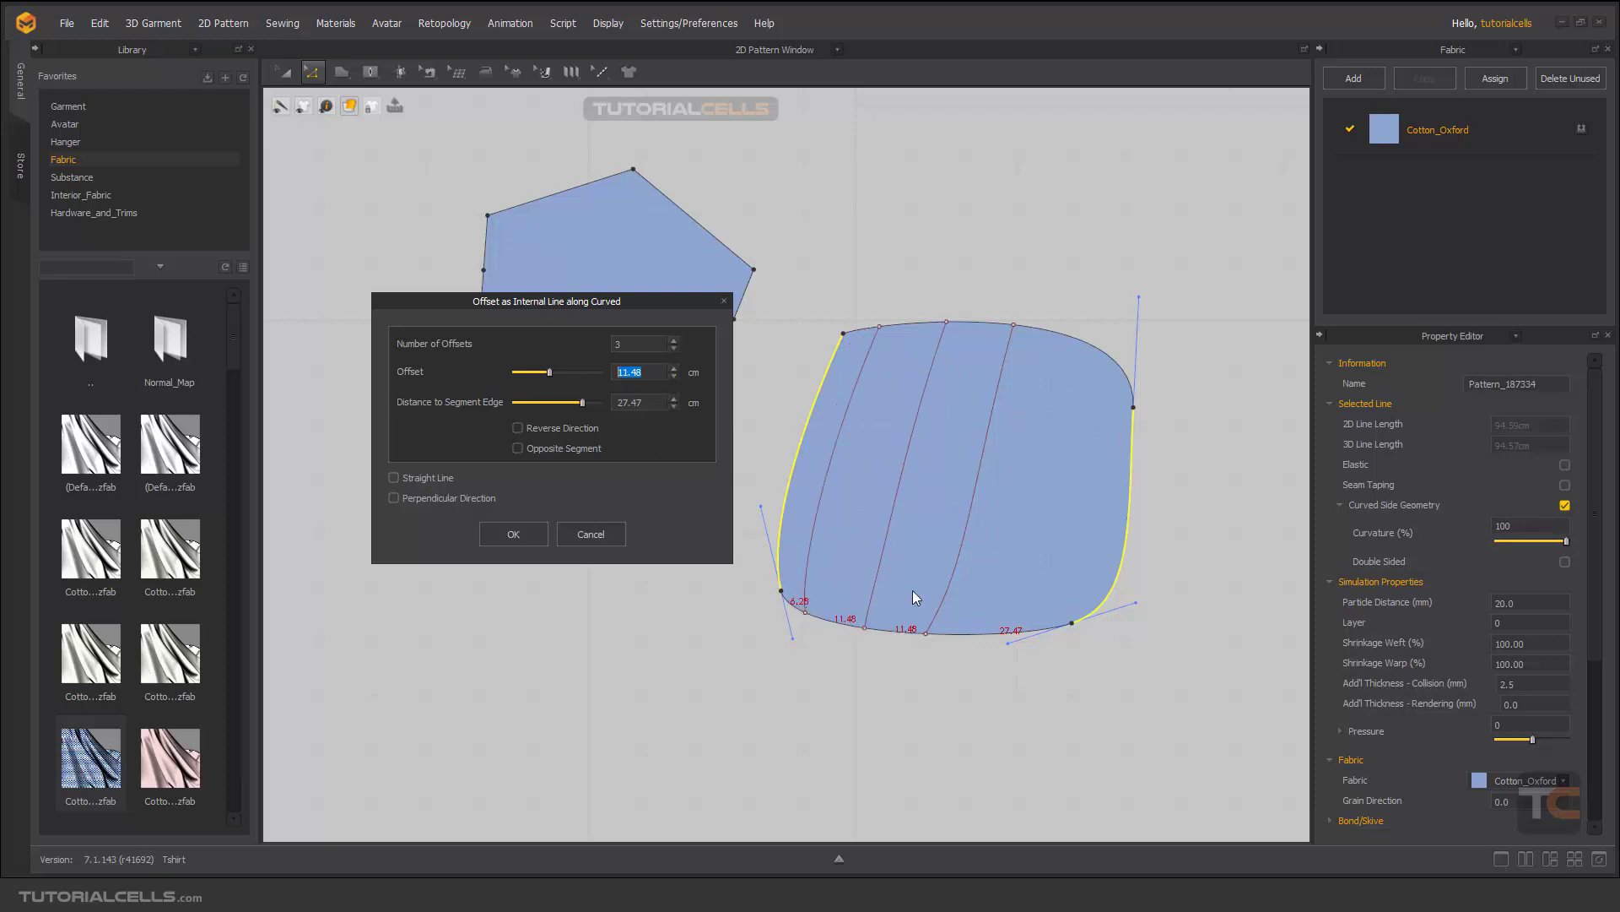
{"action": "left_click", "coordinate": [580, 452]}
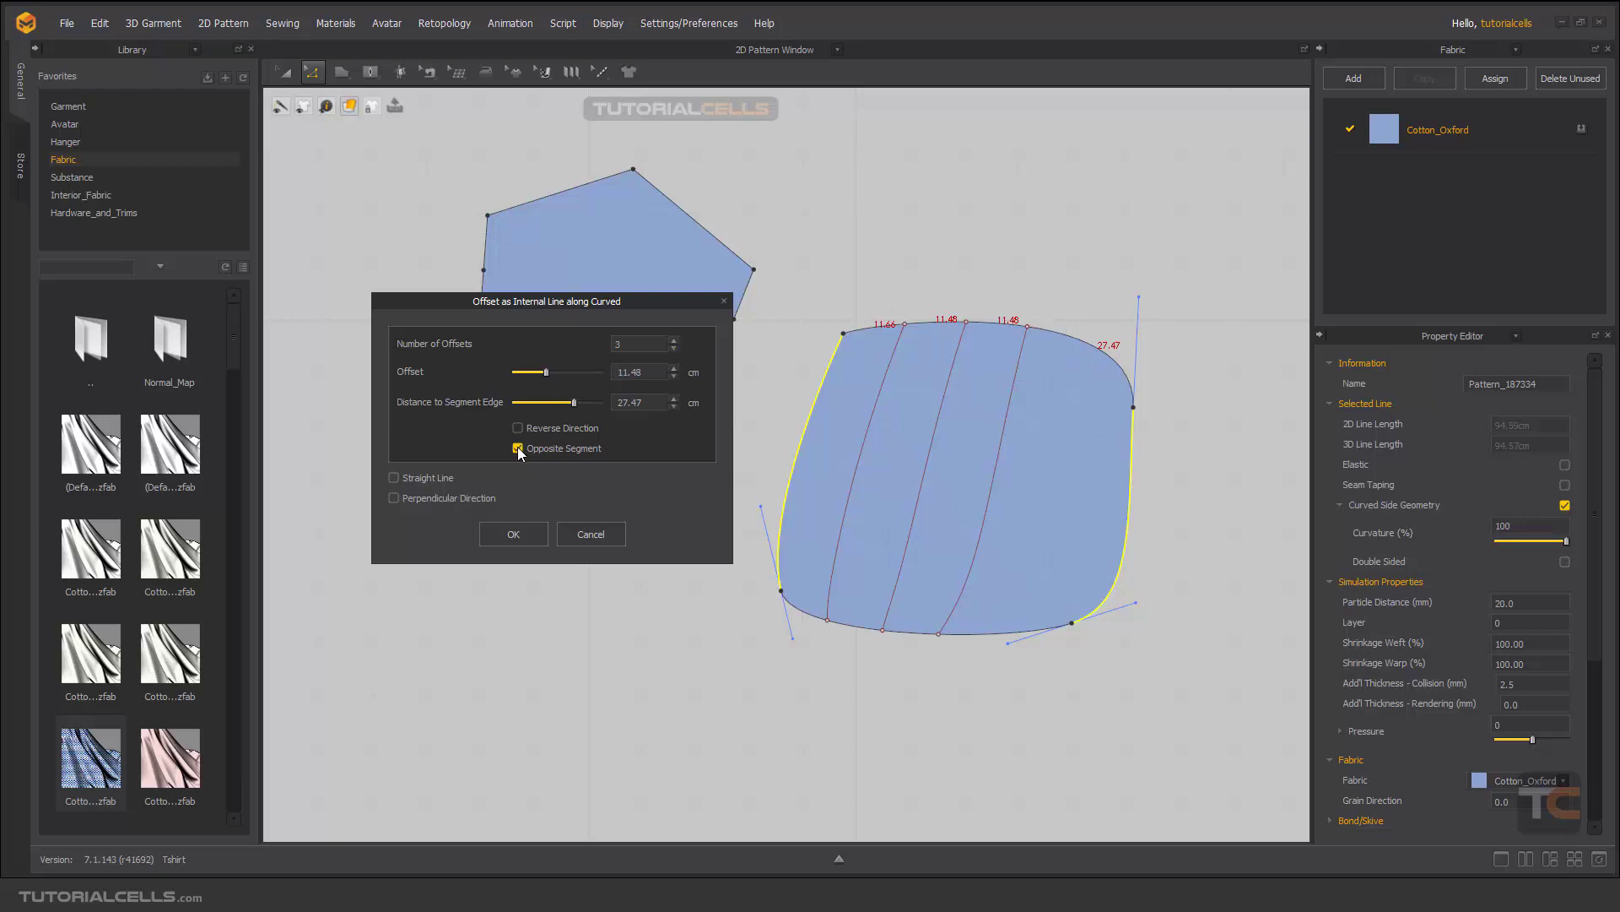
Try the Straight Line option, and set five offsets spaced 9.11 cm apart
{"action": "left_click", "coordinate": [435, 479]}
{"action": "left_click", "coordinate": [393, 479]}
{"action": "left_click", "coordinate": [674, 341]}
{"action": "left_click", "coordinate": [674, 341]}
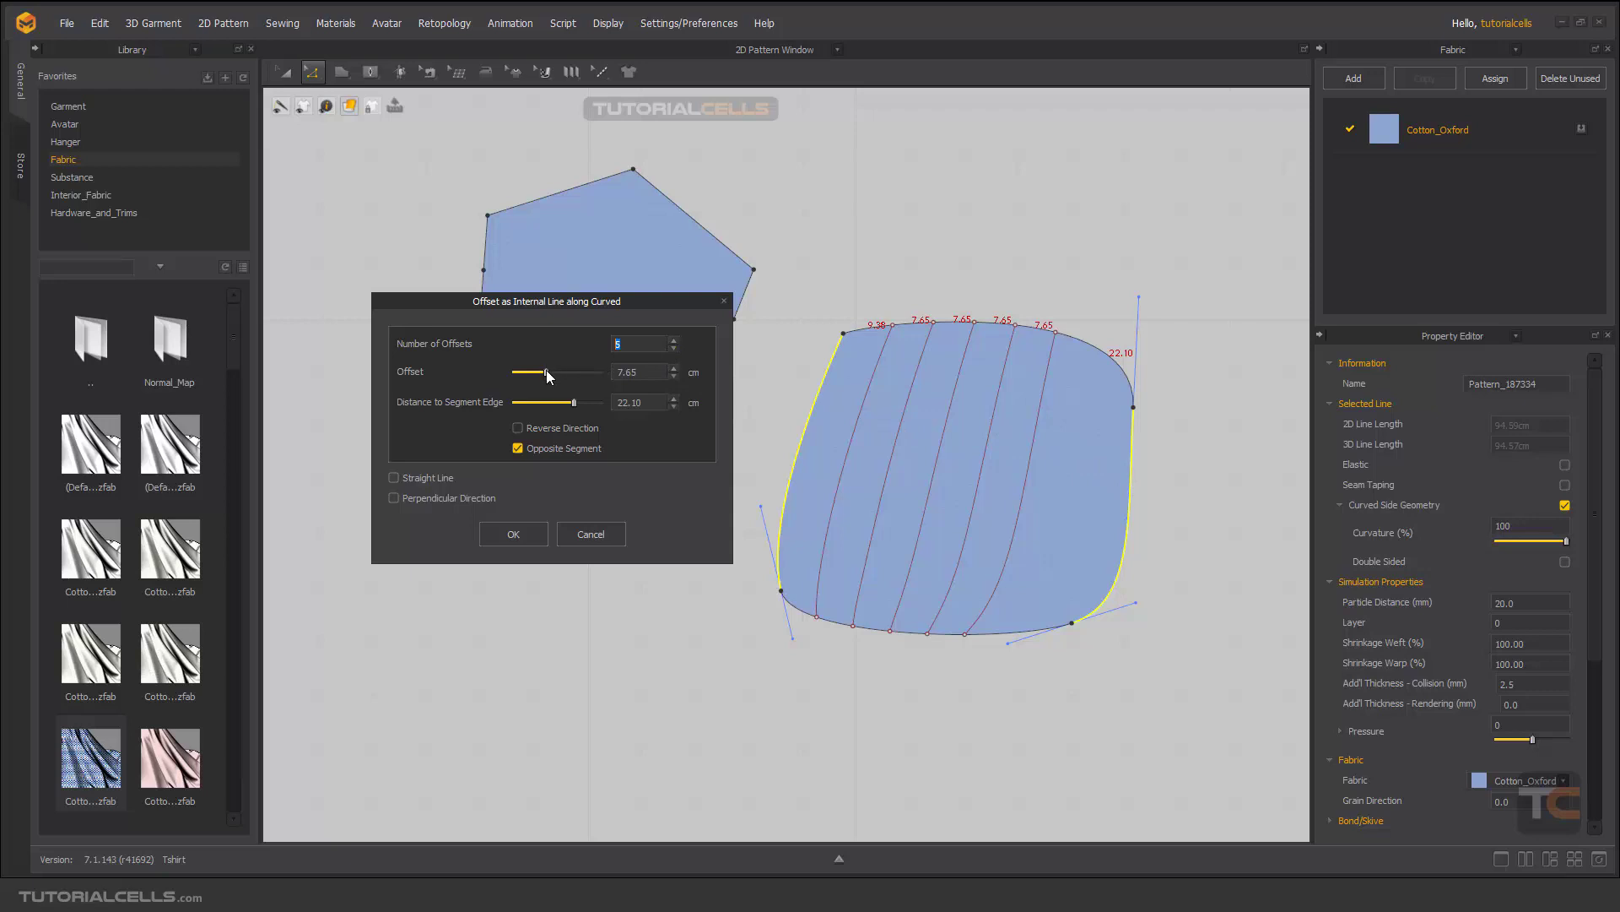
{"action": "mouse_move", "coordinate": [545, 372]}
{"action": "left_mouse_down"}
{"action": "mouse_move", "coordinate": [526, 371]}
{"action": "mouse_move", "coordinate": [570, 376]}
{"action": "mouse_move", "coordinate": [552, 372]}
{"action": "left_mouse_up"}
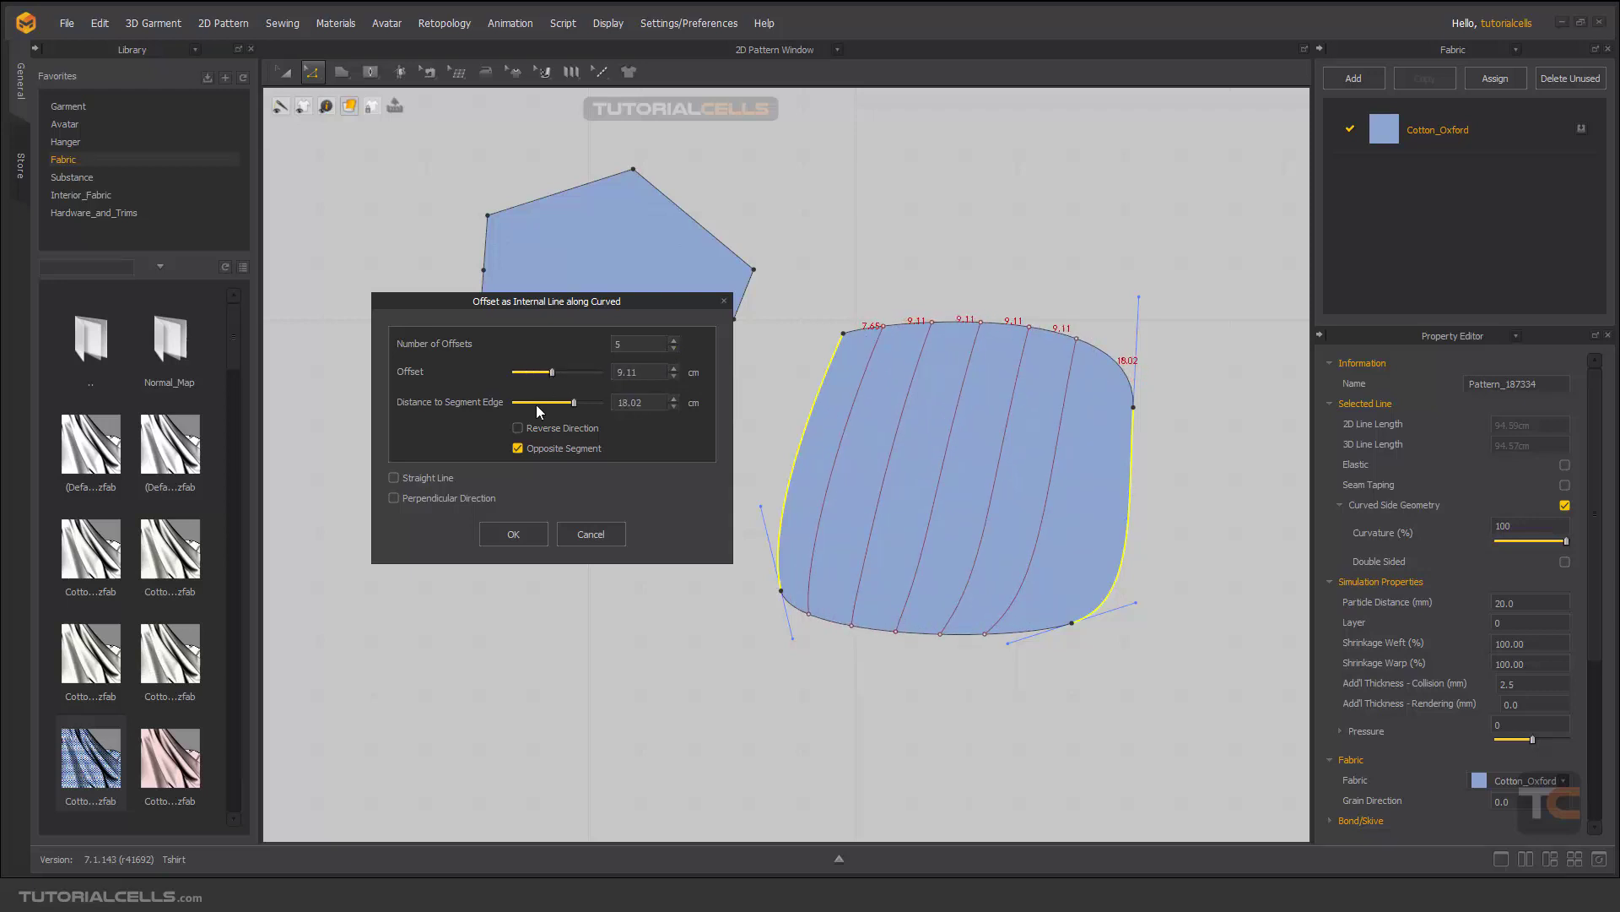
Enable Perpendicular Direction and create the five internal lines across the rounded pattern
{"action": "left_click", "coordinate": [395, 498]}
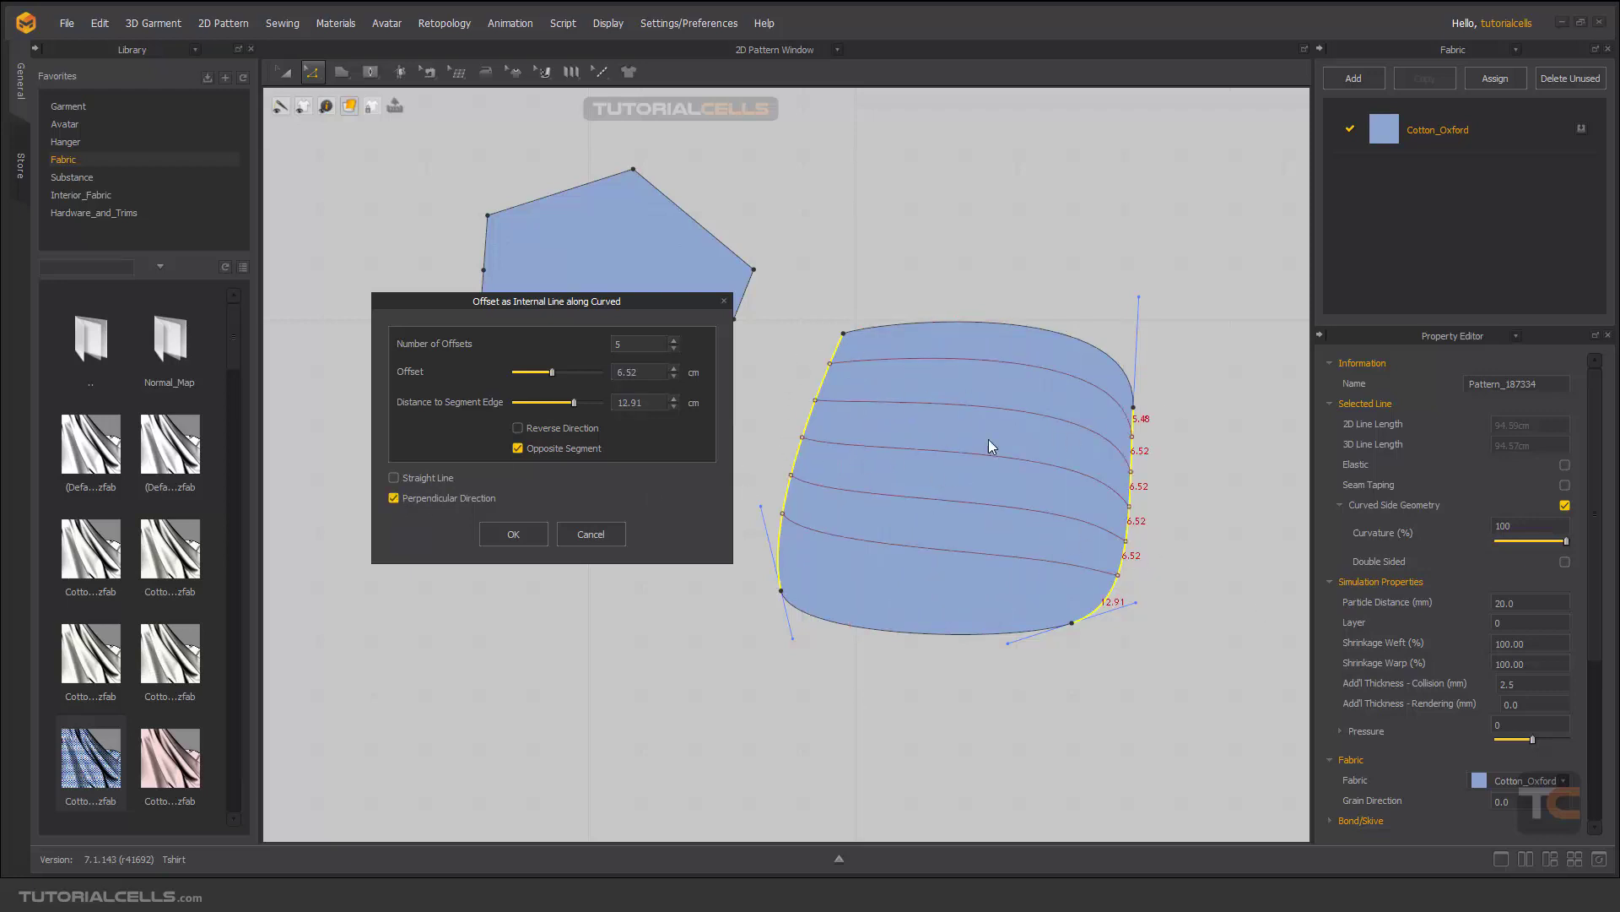
{"action": "left_click", "coordinate": [393, 499]}
{"action": "left_click", "coordinate": [393, 499]}
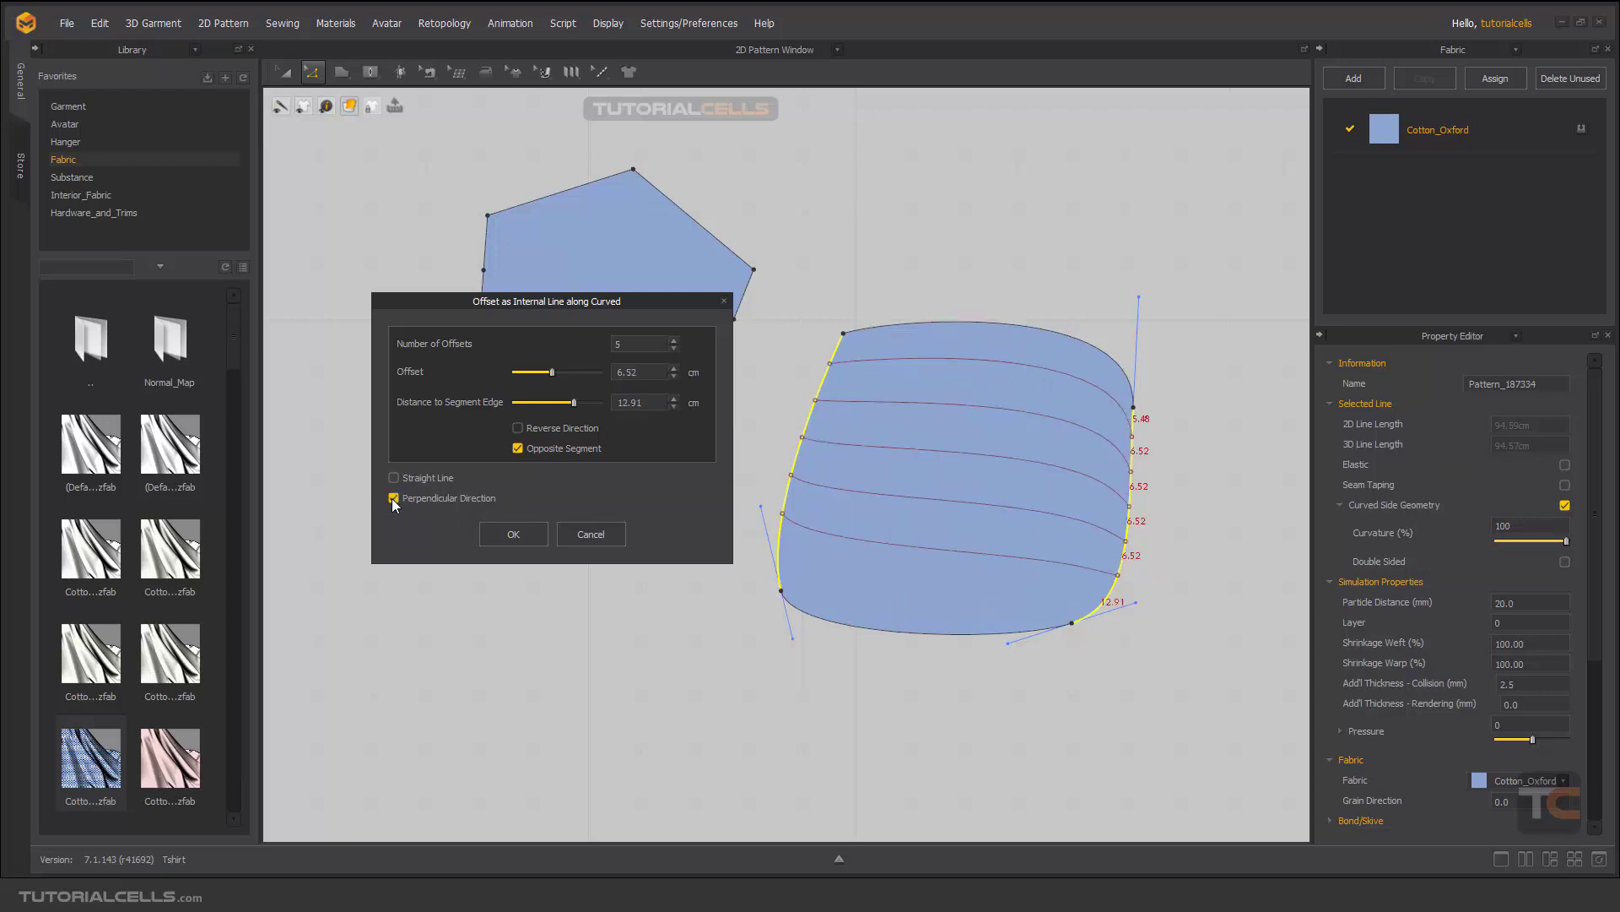
{"action": "left_click", "coordinate": [513, 534]}
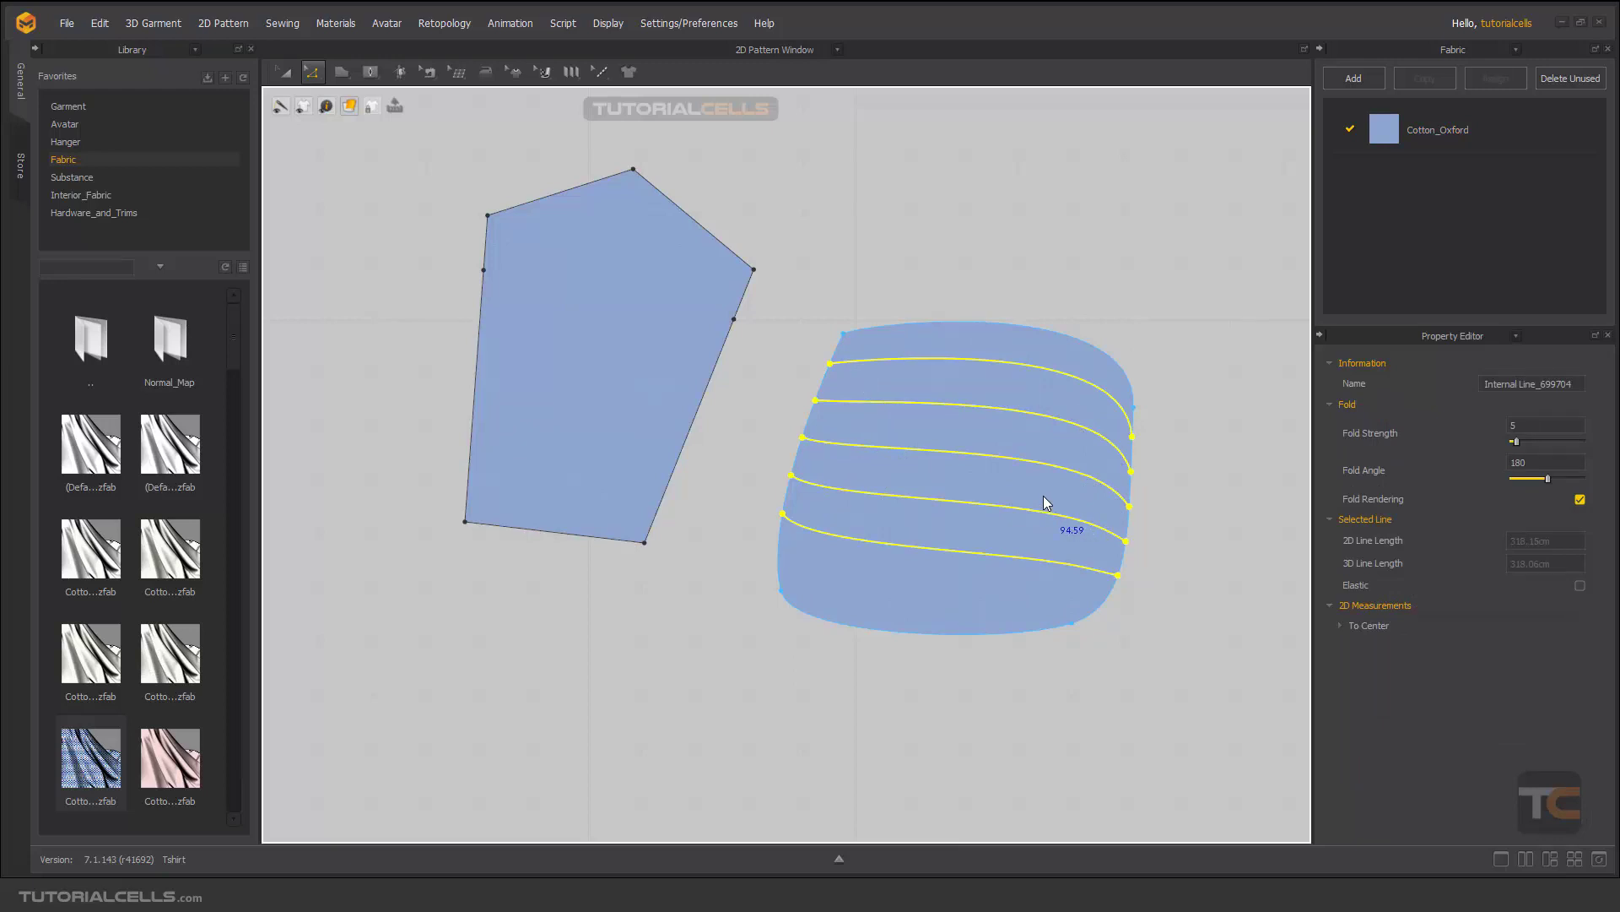
Start Offset as Internal Line along Curved between the pentagon's two long side edges
{"action": "left_click", "coordinate": [478, 380]}
{"action": "left_click", "coordinate": [688, 431], "text": "shift"}
{"action": "right_click", "coordinate": [689, 431]}
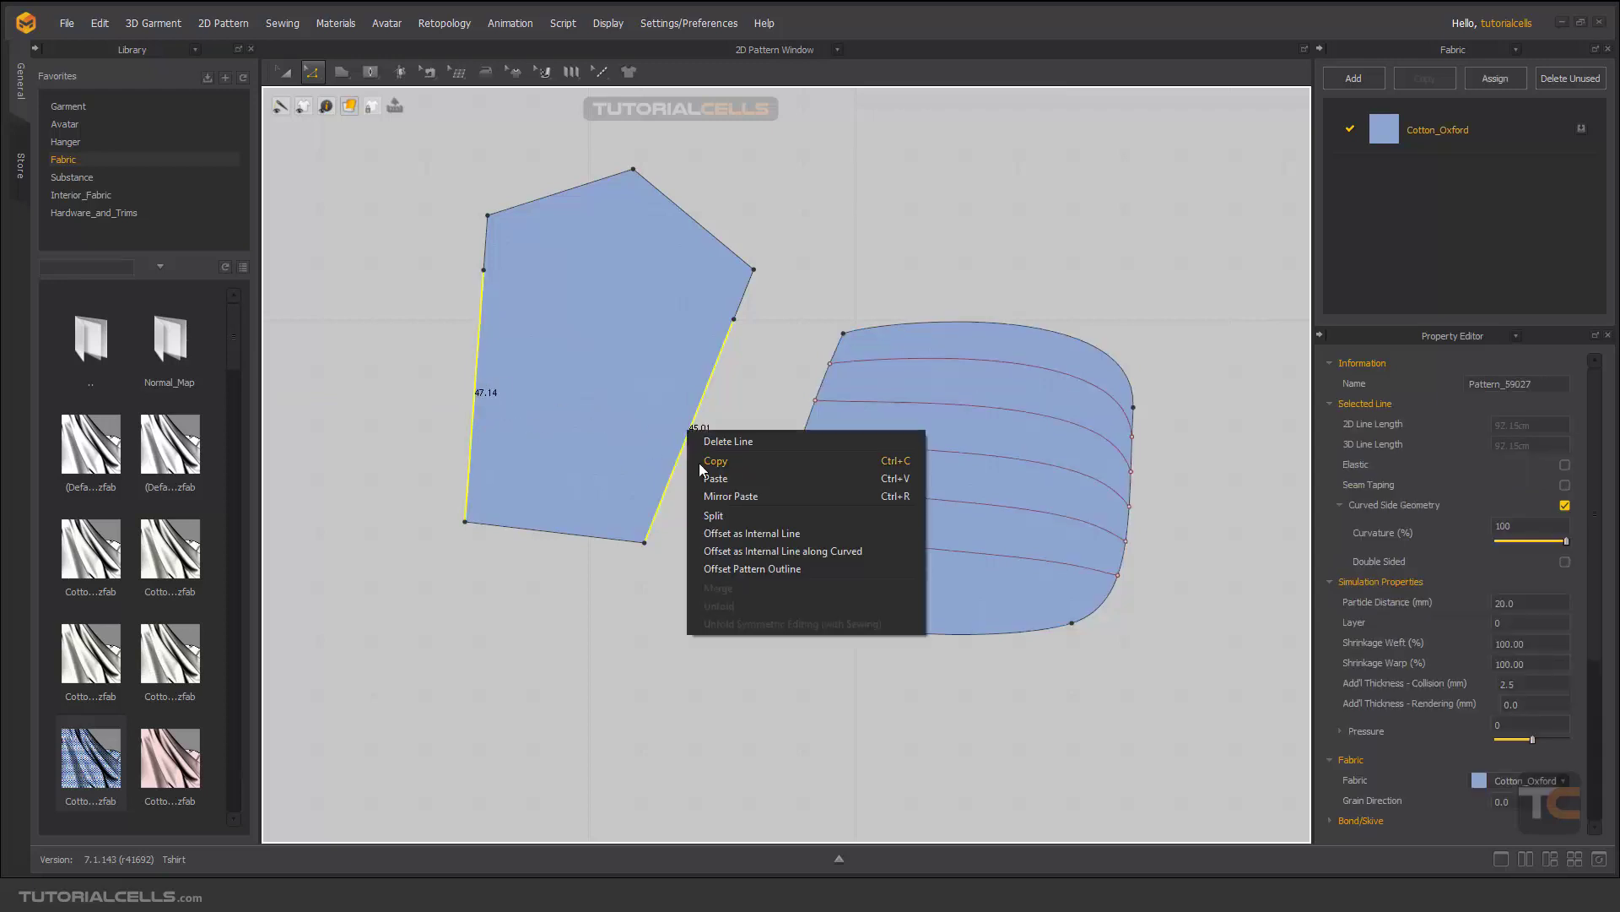
{"action": "left_click", "coordinate": [733, 551]}
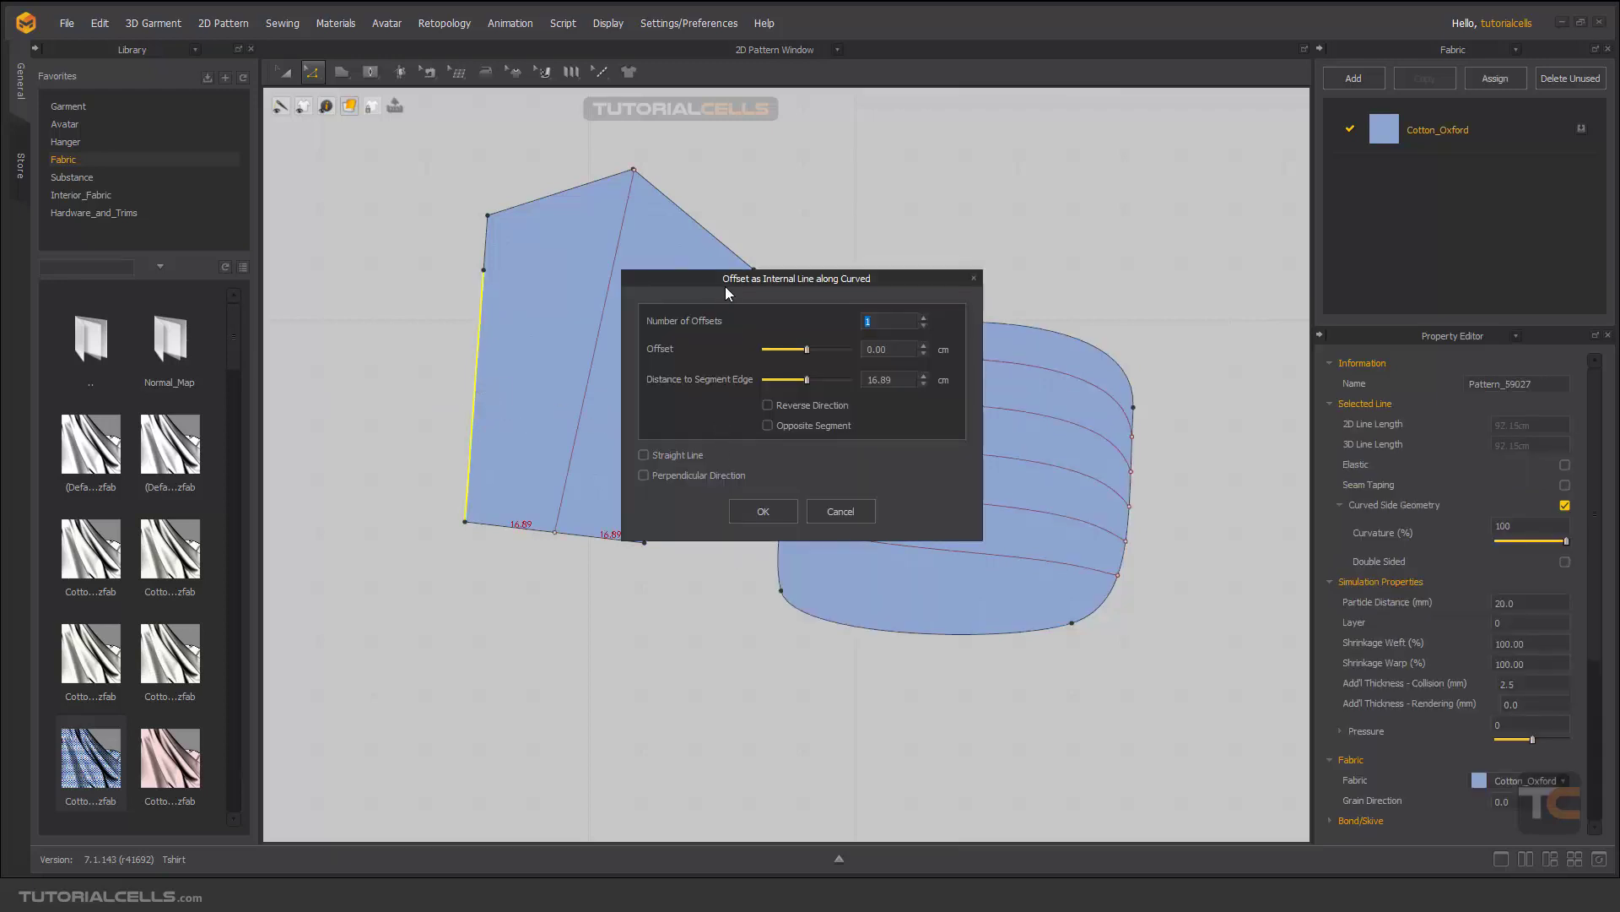
{"action": "left_click_drag", "start_coordinate": [726, 289], "coordinate": [884, 315]}
Set four offsets, try Reverse Direction, and create the internal lines between the pentagon's long sides
{"action": "left_click", "coordinate": [1083, 343]}
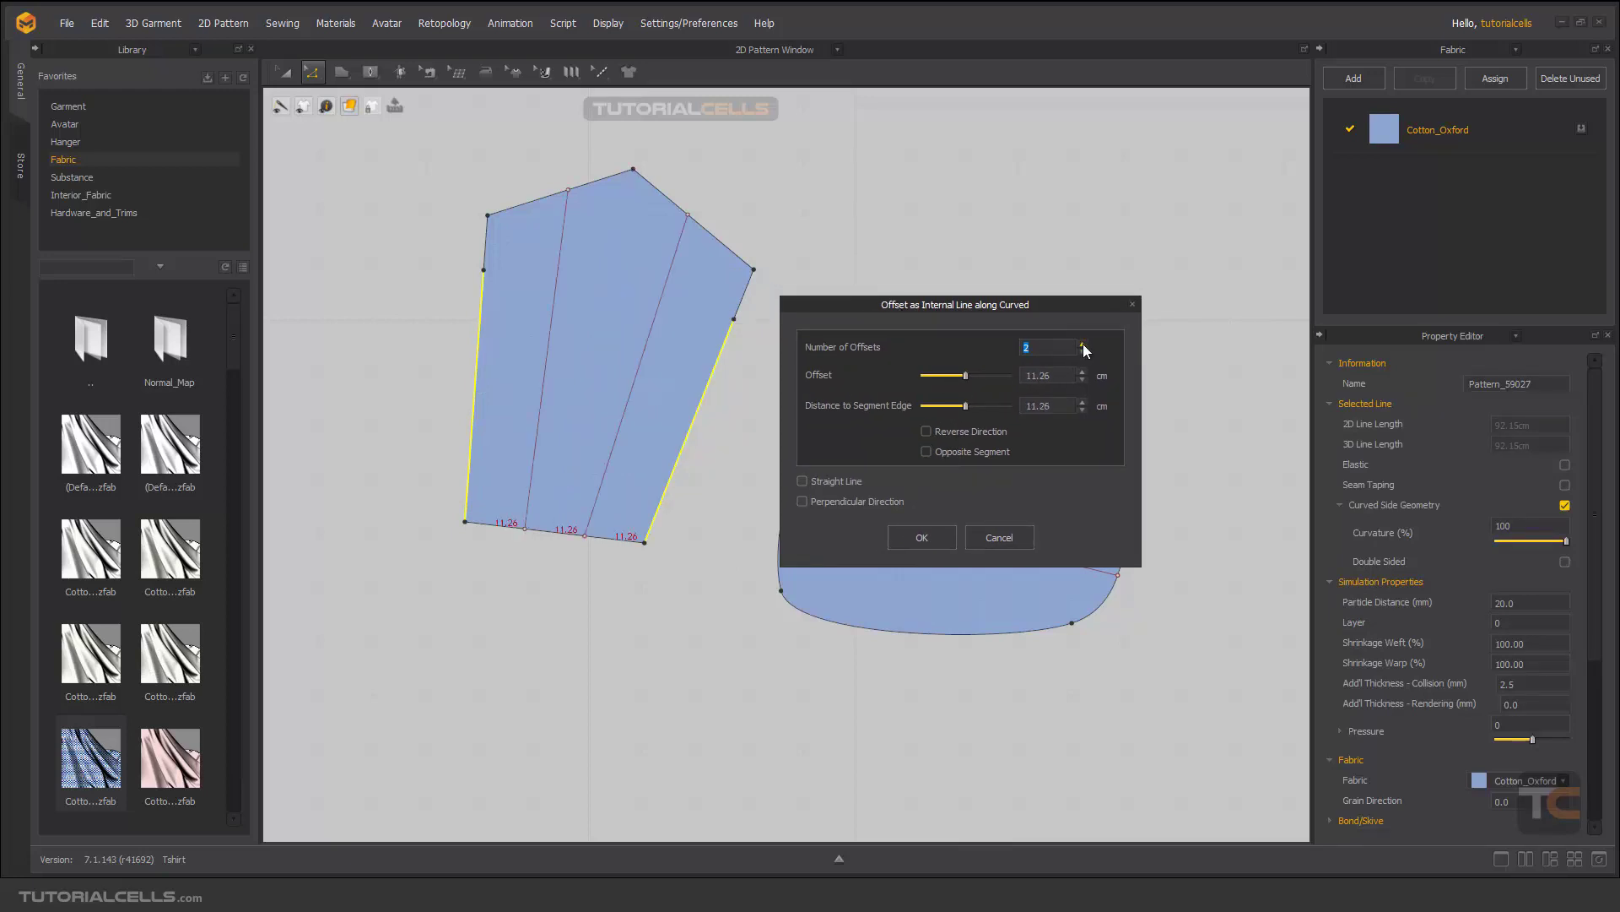
{"action": "left_click", "coordinate": [1083, 344]}
{"action": "left_click", "coordinate": [1083, 344]}
{"action": "left_click", "coordinate": [996, 432]}
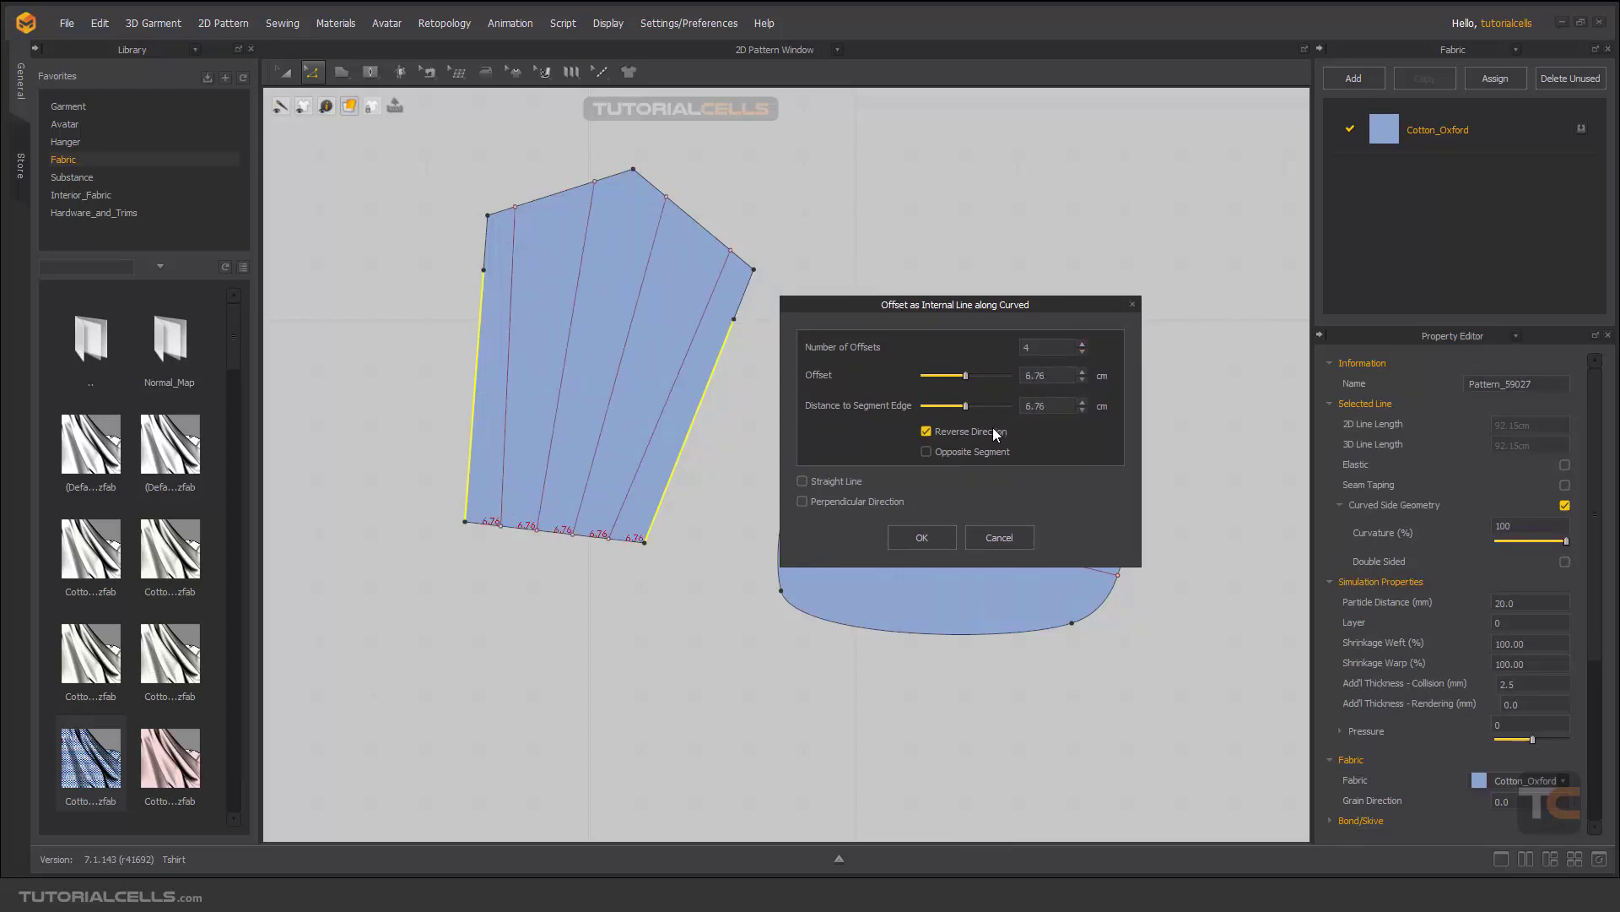
{"action": "left_click", "coordinate": [992, 432]}
{"action": "left_click", "coordinate": [922, 538]}
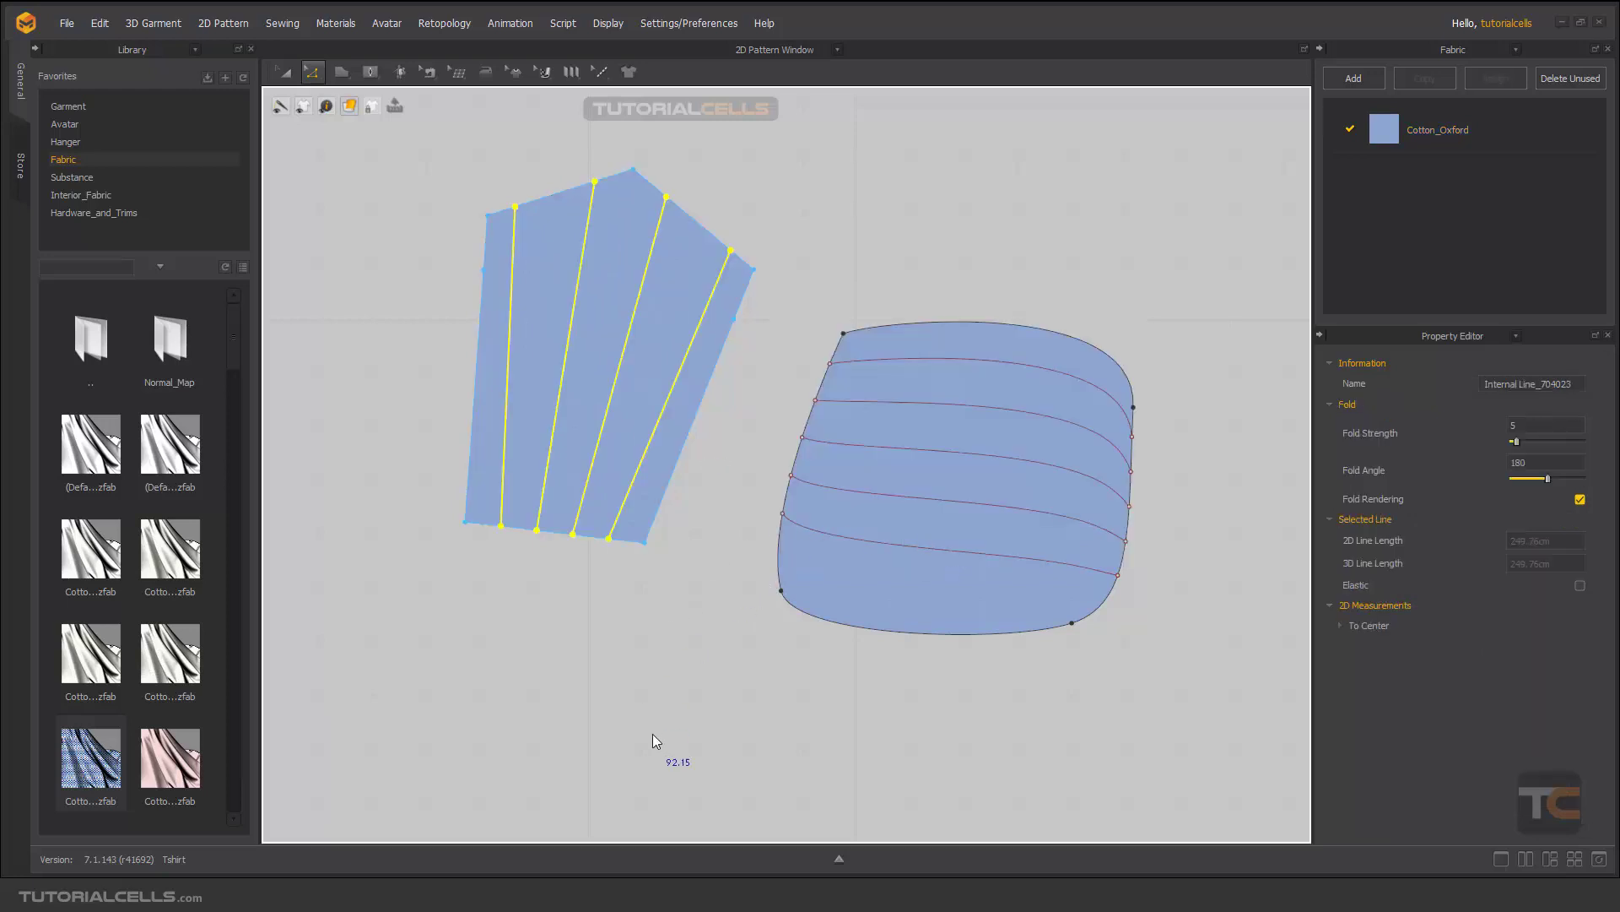
{"action": "left_click", "coordinate": [700, 572]}
{"action": "scroll", "coordinate": [699, 565], "scroll_direction": "down", "scroll_amount": 2}
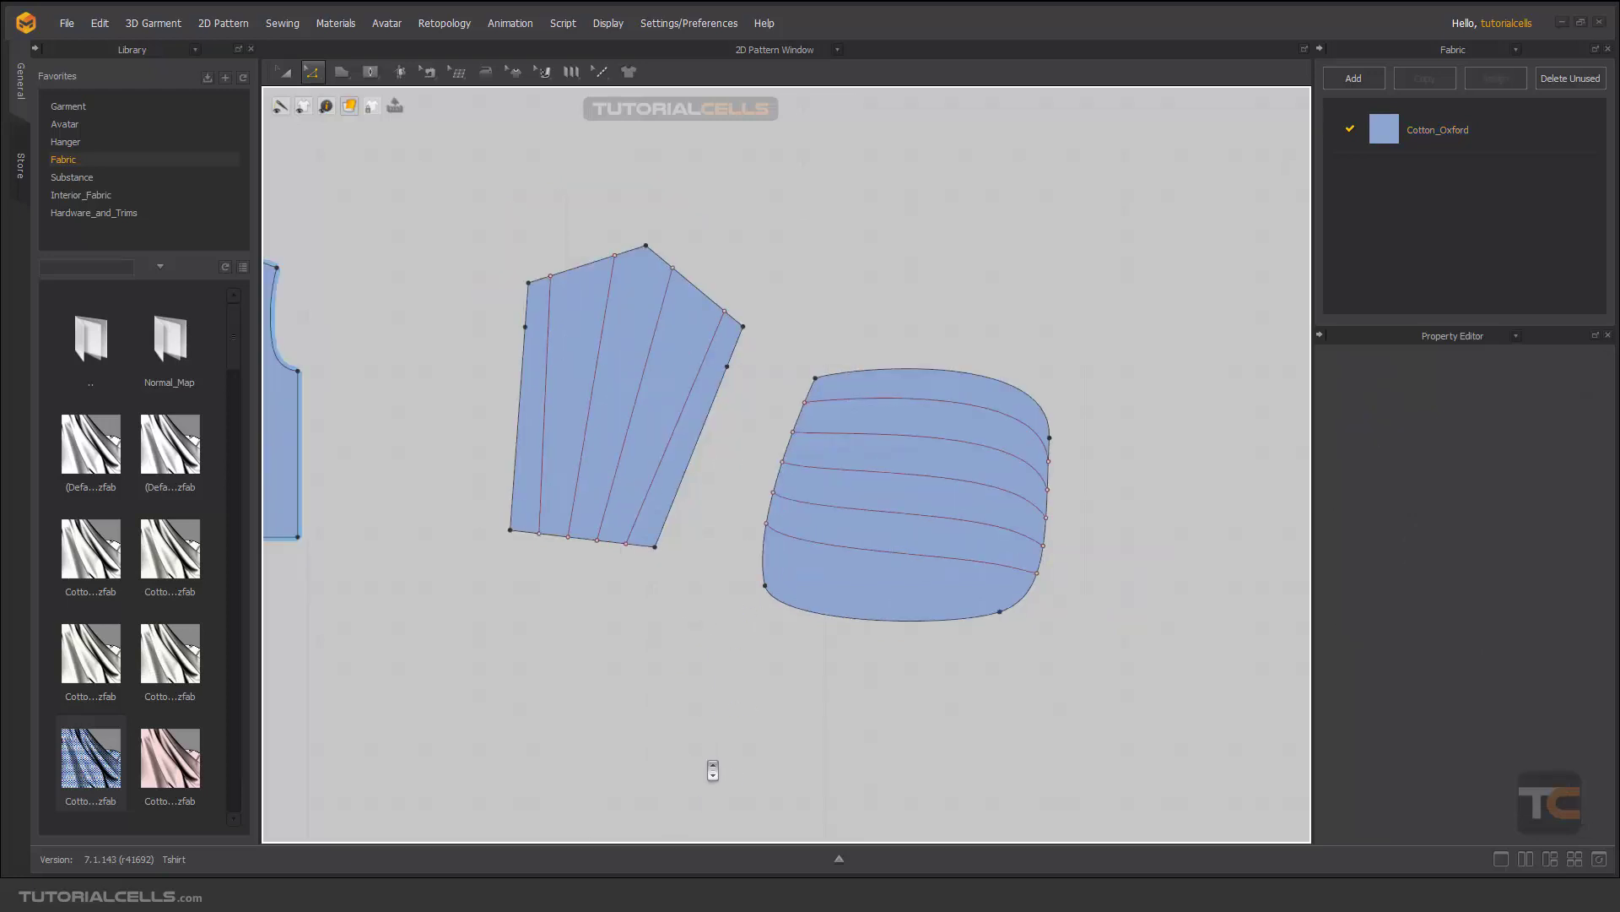
{"action": "scroll", "coordinate": [664, 584], "scroll_direction": "down", "scroll_amount": 3}
{"action": "middle_click_drag", "start_coordinate": [662, 554], "coordinate": [831, 475]}
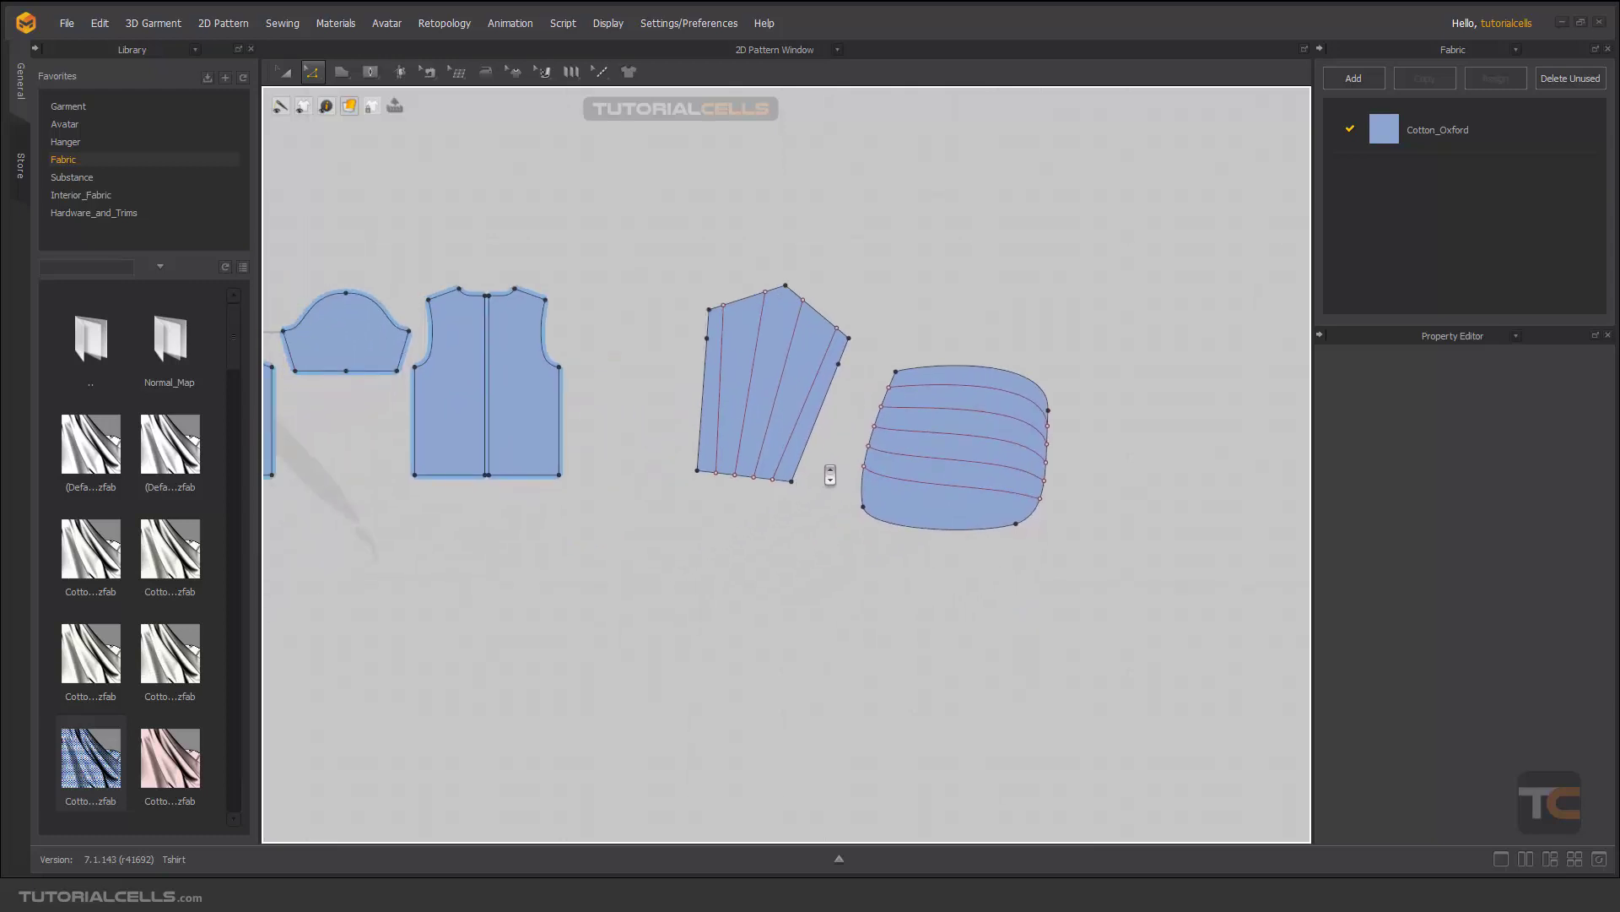
{"action": "middle_click_drag", "start_coordinate": [723, 473], "coordinate": [793, 477]}
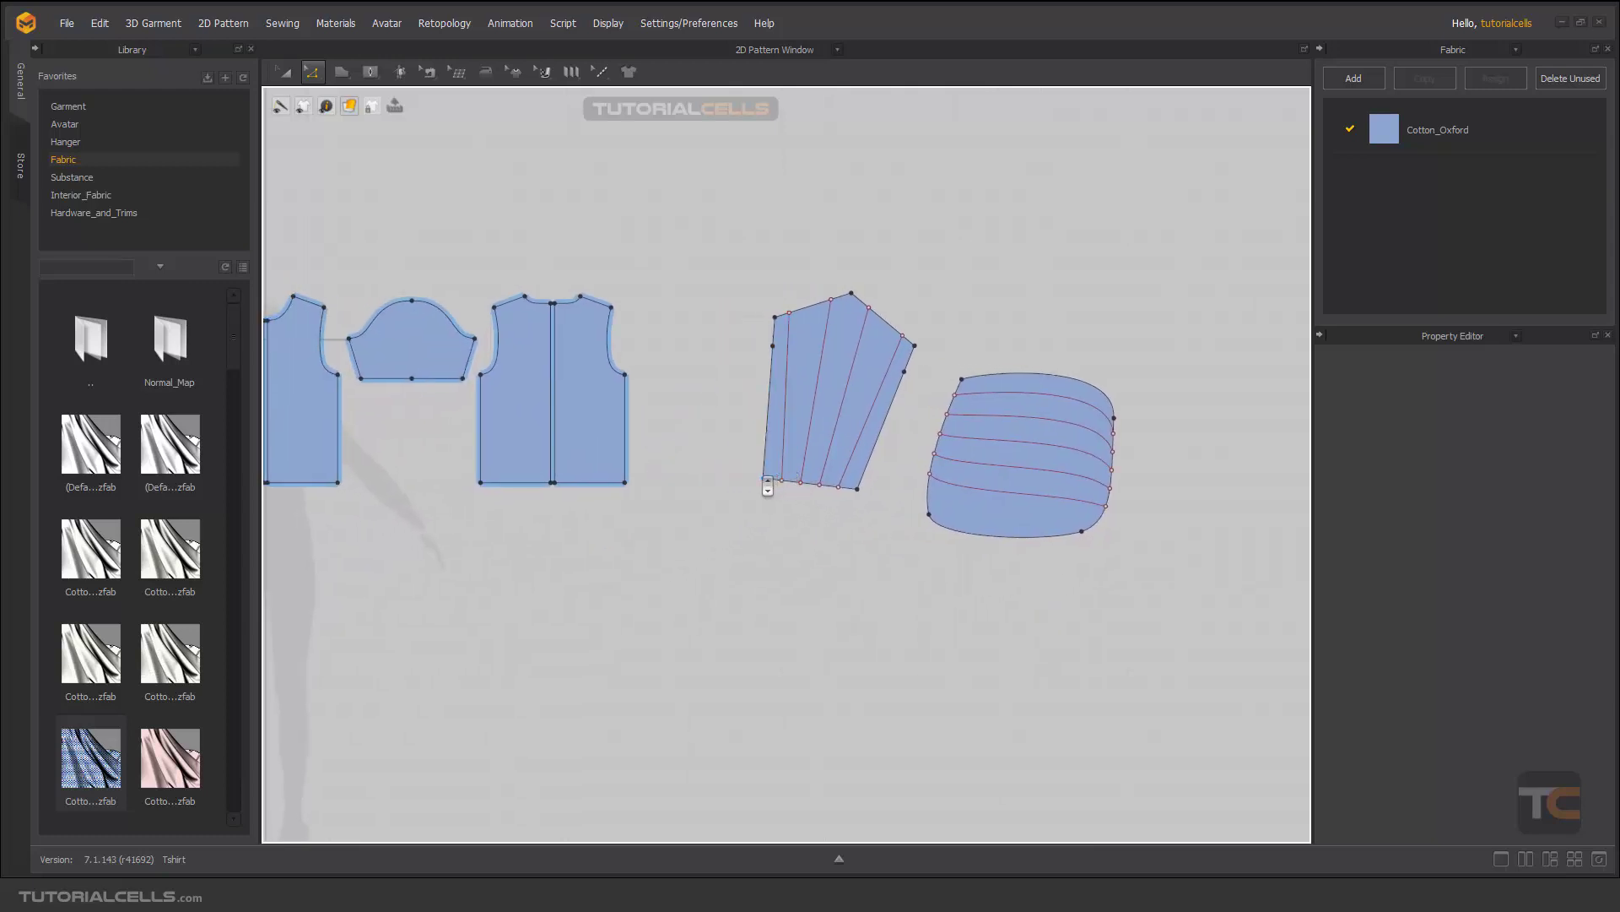